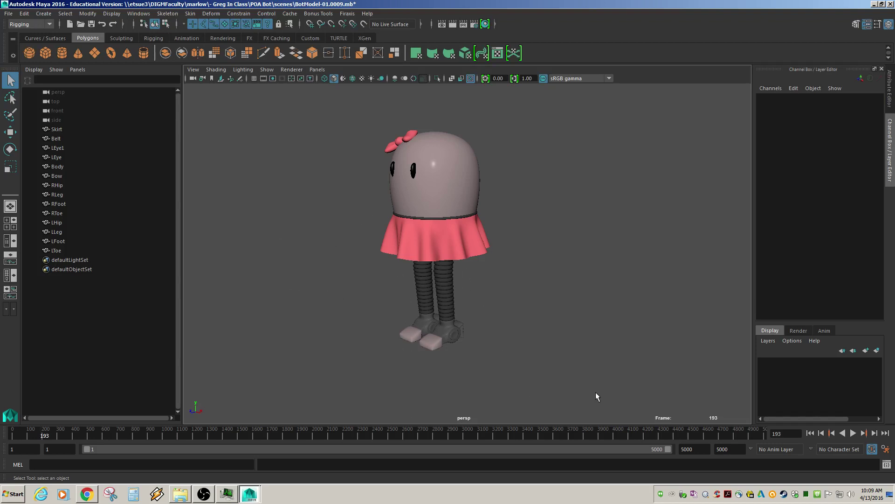
Add all the character meshes from Skirt through LToe to a new display layer.
{"action": "left_click", "coordinate": [57, 130]}
{"action": "left_click", "coordinate": [61, 251], "text": "shift"}
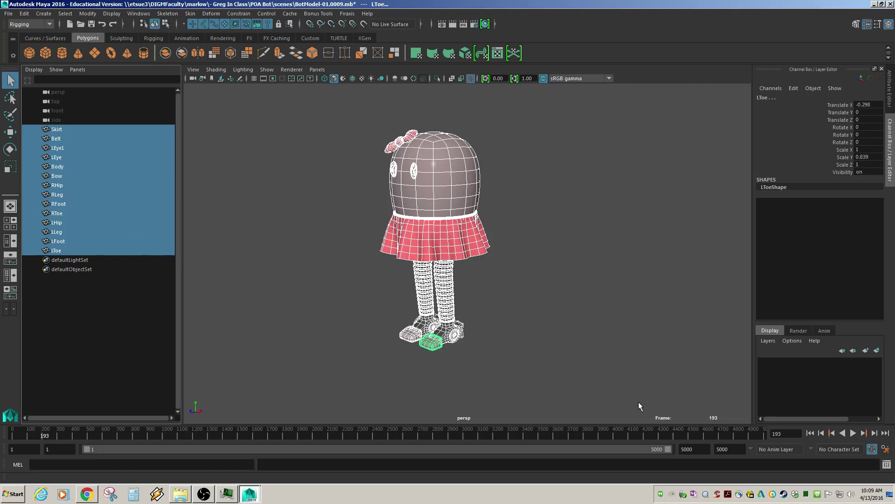
{"action": "left_click", "coordinate": [877, 351]}
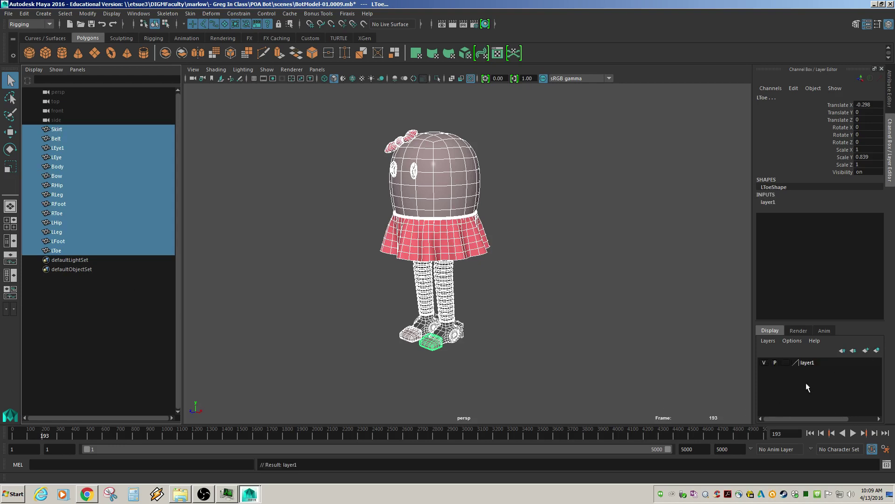
Test the new display layer's visibility and rename the layer MeshLayer.
{"action": "left_click", "coordinate": [765, 363]}
{"action": "left_click", "coordinate": [765, 363]}
{"action": "left_click", "coordinate": [765, 363]}
{"action": "left_click", "coordinate": [765, 363]}
{"action": "double_click", "coordinate": [806, 363]}
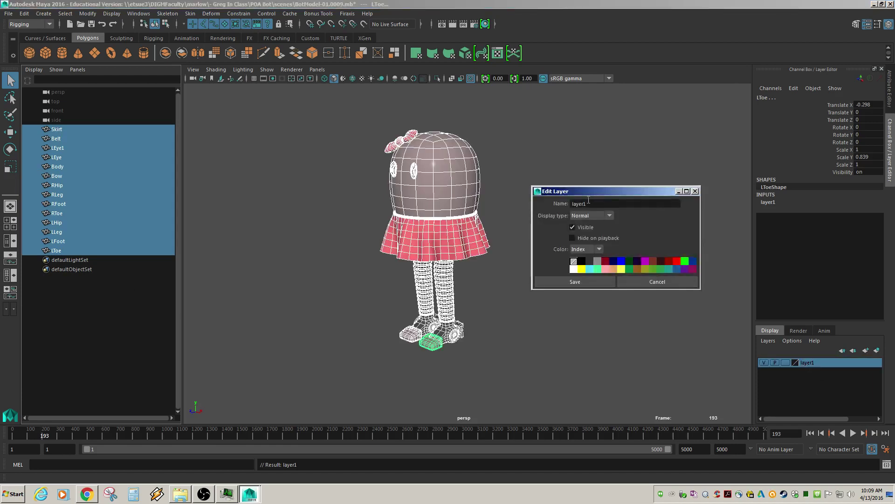
{"action": "type", "text": "MeshLayer"}
{"action": "left_click", "coordinate": [591, 282]}
{"action": "left_click", "coordinate": [664, 338]}
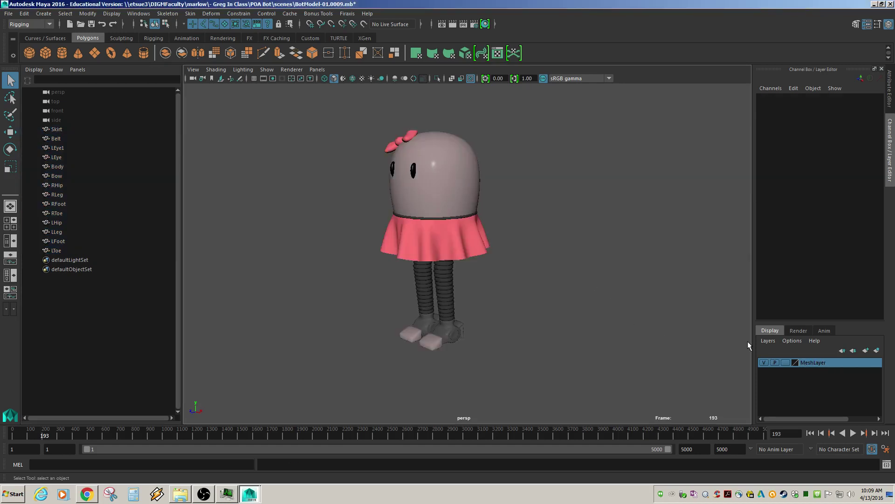
Hide the MeshLayer display layer and show the grid in the perspective view.
{"action": "left_click", "coordinate": [764, 362]}
{"action": "left_click", "coordinate": [254, 78]}
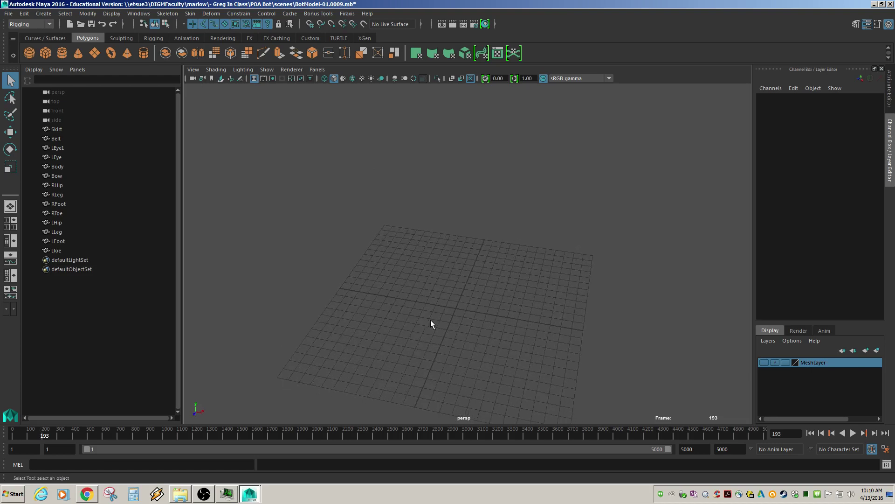
{"action": "left_click_drag", "start_coordinate": [429, 323], "coordinate": [435, 298], "text": "alt"}
{"action": "scroll", "coordinate": [495, 281], "scroll_direction": "up", "scroll_amount": 3}
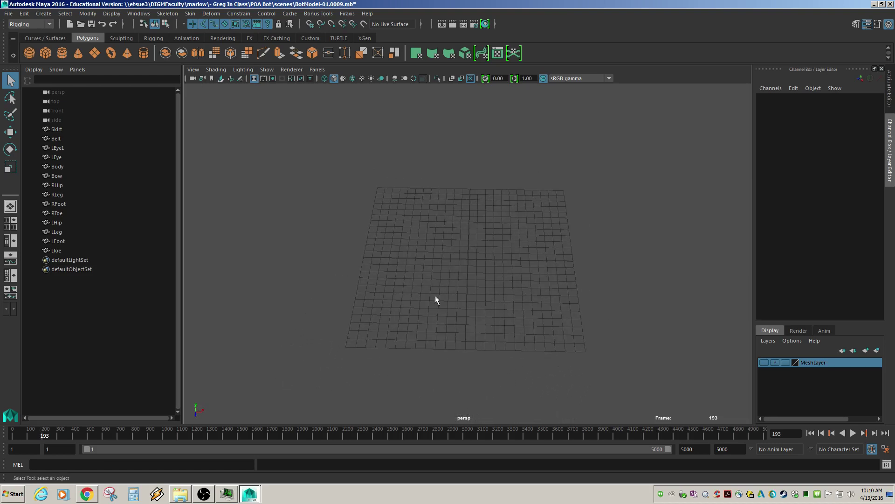
Use Create Joints from the Rigging menu set to place a first joint at about X -6.35, Z -6.235 on the grid.
{"action": "left_click", "coordinate": [40, 23]}
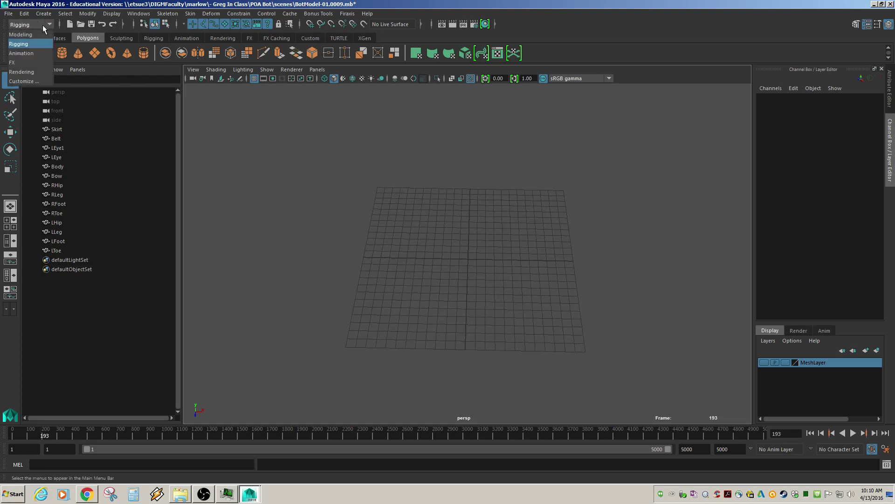
{"action": "left_click", "coordinate": [19, 46]}
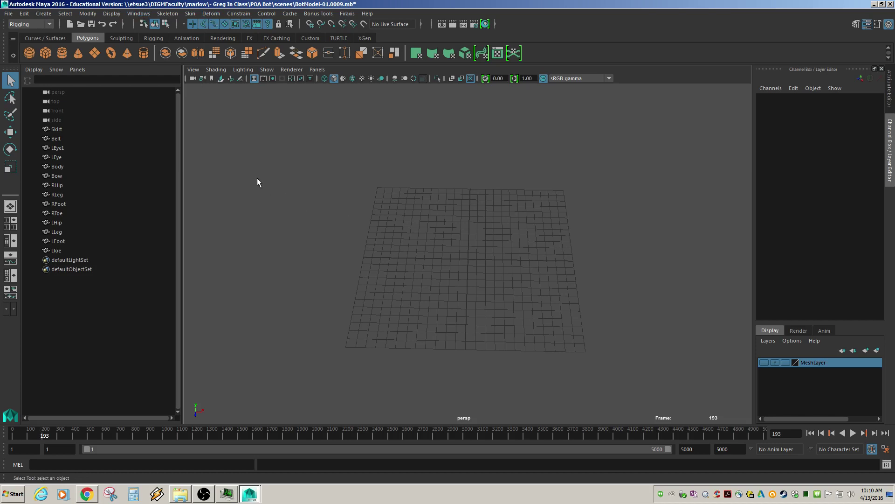
{"action": "left_click", "coordinate": [166, 13]}
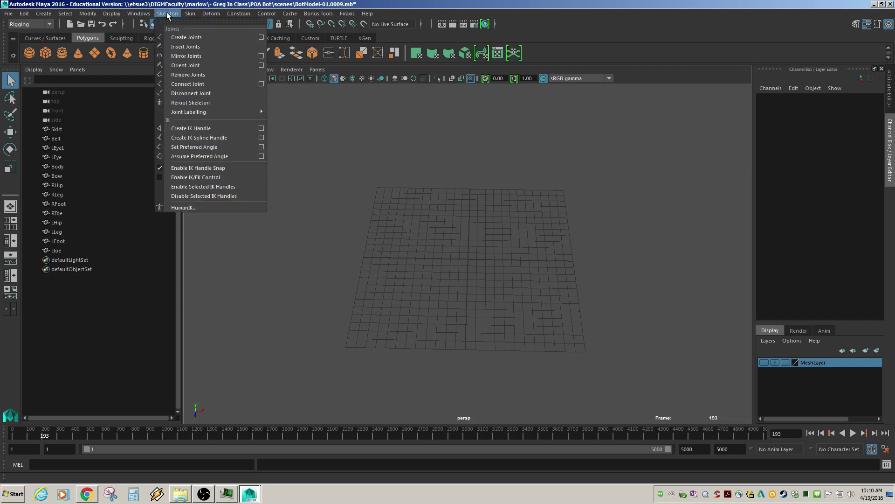
{"action": "left_click", "coordinate": [207, 39]}
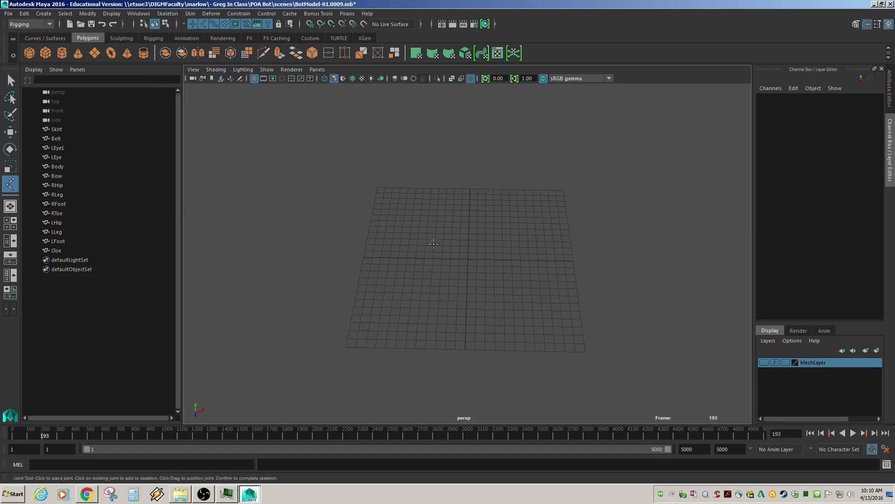
{"action": "left_click", "coordinate": [416, 220]}
Examine the first joint on the grid from several angles and distances.
{"action": "scroll", "coordinate": [413, 227], "scroll_direction": "up", "scroll_amount": 6}
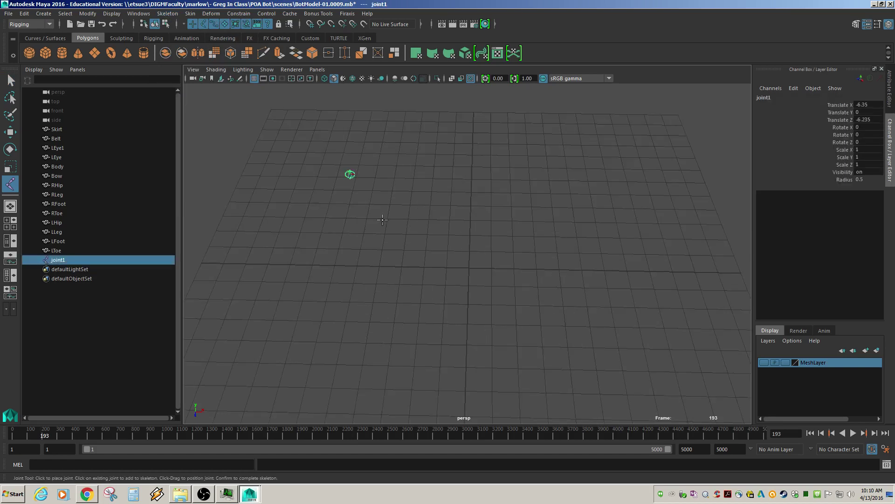
{"action": "middle_click_drag", "start_coordinate": [355, 202], "coordinate": [528, 321], "text": "alt"}
{"action": "right_click_drag", "start_coordinate": [528, 321], "coordinate": [705, 282], "text": "alt"}
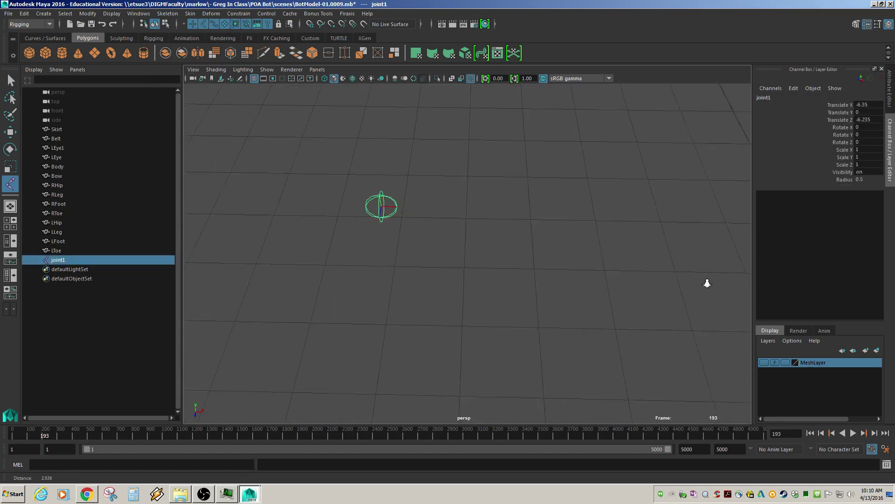
{"action": "left_click_drag", "start_coordinate": [469, 248], "coordinate": [429, 251], "text": "alt"}
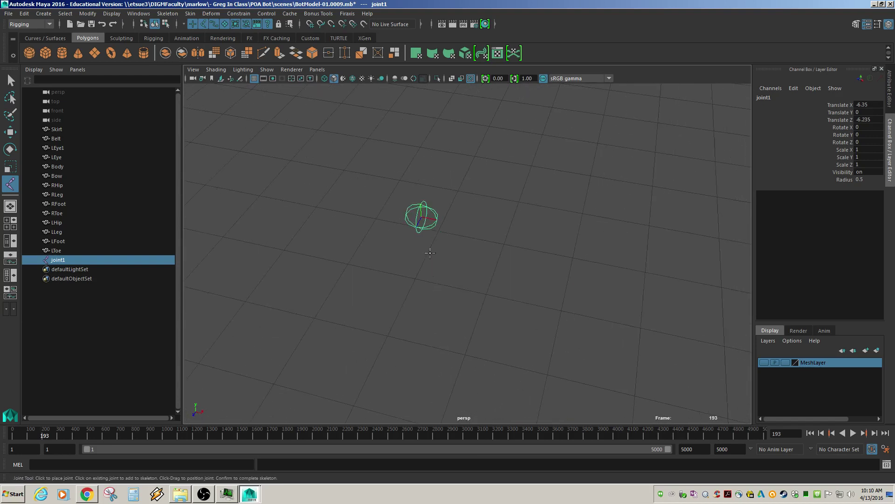
{"action": "key", "text": "f"}
{"action": "left_click_drag", "start_coordinate": [570, 289], "coordinate": [524, 274], "text": "alt"}
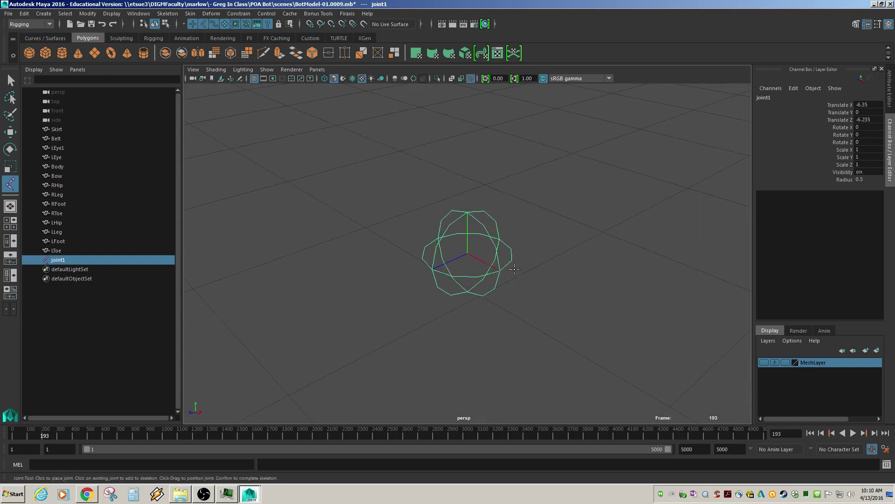
{"action": "scroll", "coordinate": [506, 275], "scroll_direction": "down", "scroll_amount": 10}
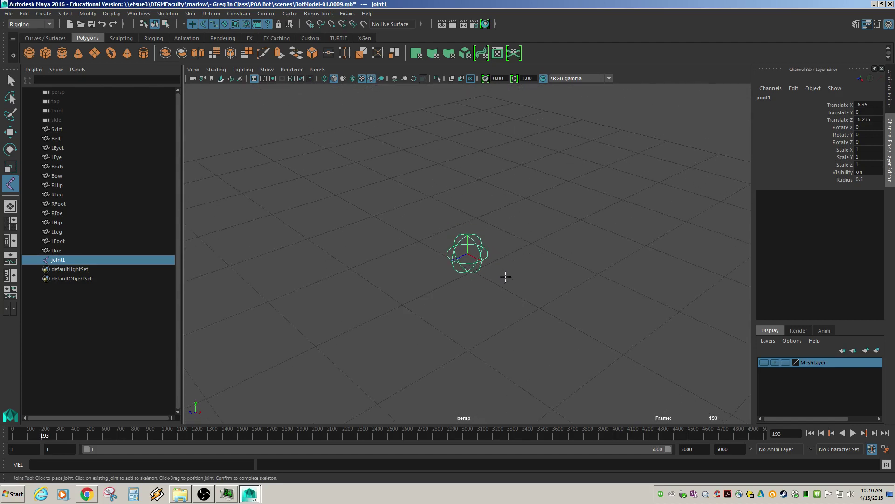
{"action": "left_click_drag", "start_coordinate": [503, 277], "coordinate": [485, 210], "text": "alt"}
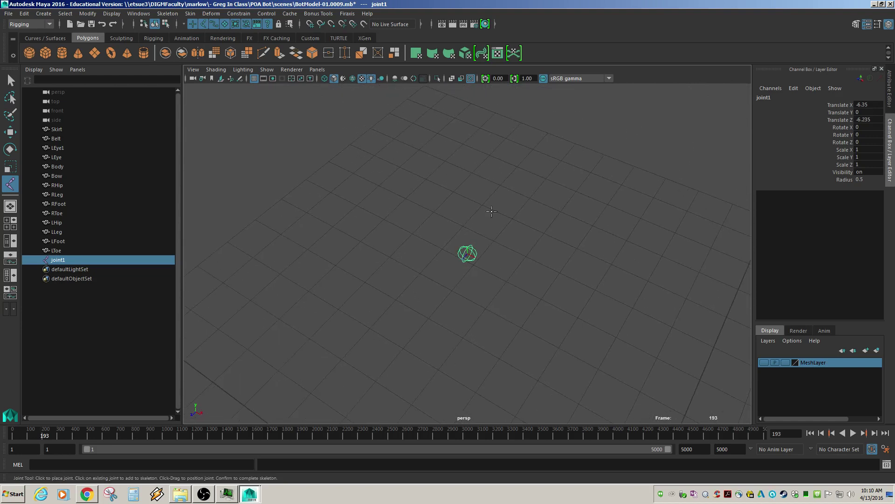
{"action": "left_click", "coordinate": [453, 25]}
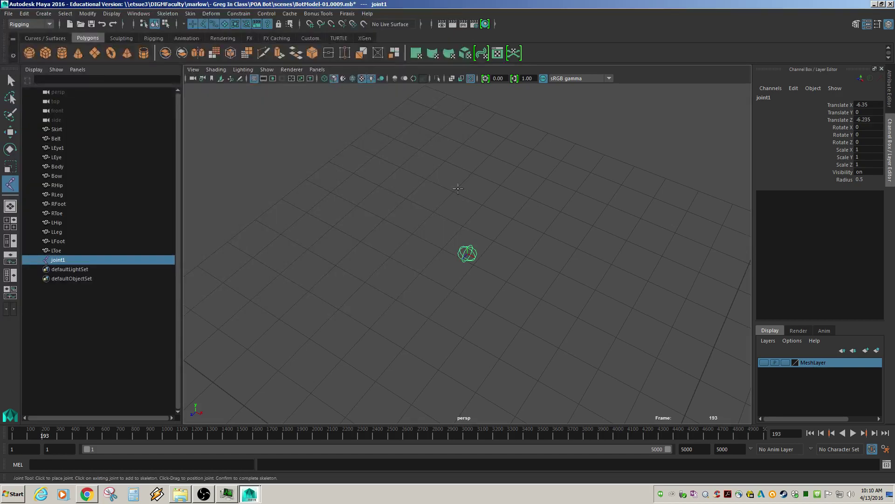
{"action": "left_click", "coordinate": [462, 4]}
Add five more joints in a U-shaped curve across the grid and complete the joint chain.
{"action": "left_click_drag", "start_coordinate": [477, 305], "coordinate": [459, 243], "text": "alt"}
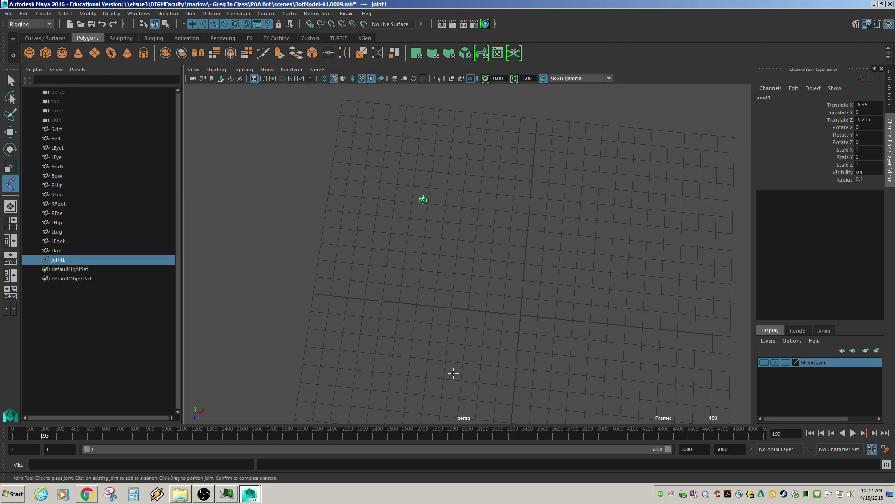
{"action": "left_click", "coordinate": [436, 306]}
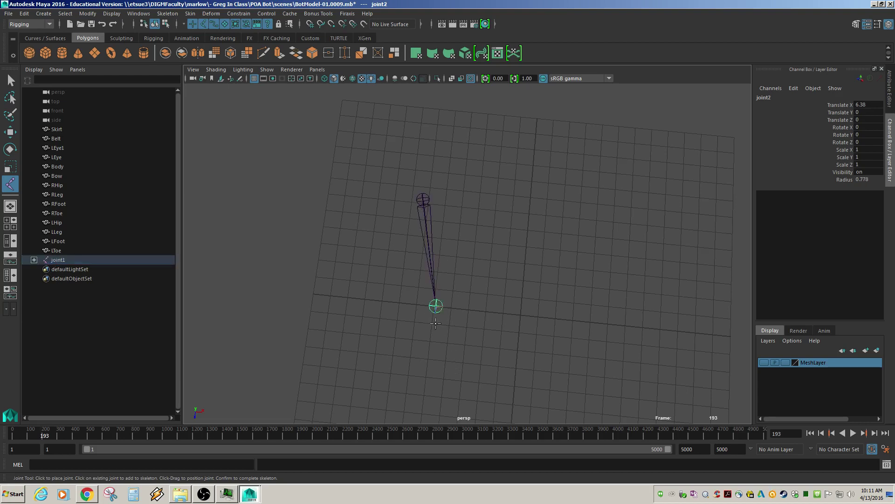
{"action": "left_click", "coordinate": [482, 362]}
{"action": "left_click", "coordinate": [560, 348]}
{"action": "left_click", "coordinate": [600, 302]}
{"action": "left_click", "coordinate": [629, 239]}
{"action": "left_click_drag", "start_coordinate": [589, 344], "coordinate": [502, 316], "text": "alt"}
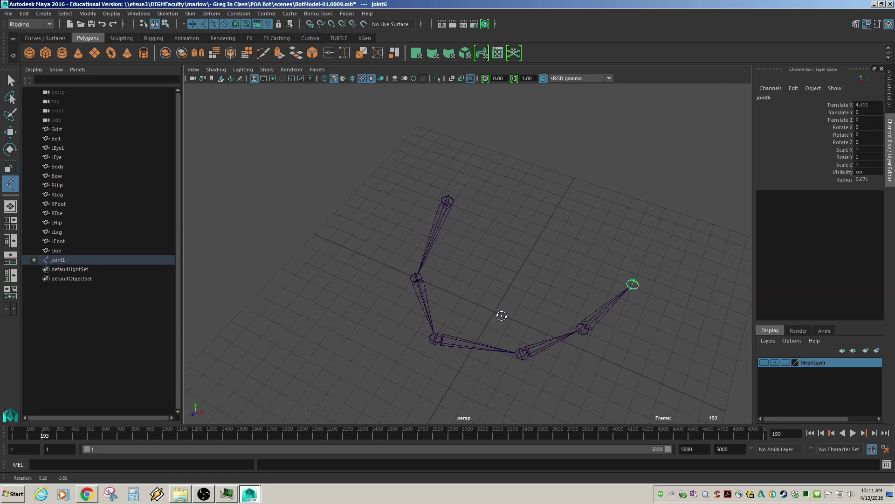
{"action": "left_click_drag", "start_coordinate": [558, 329], "coordinate": [537, 321], "text": "alt"}
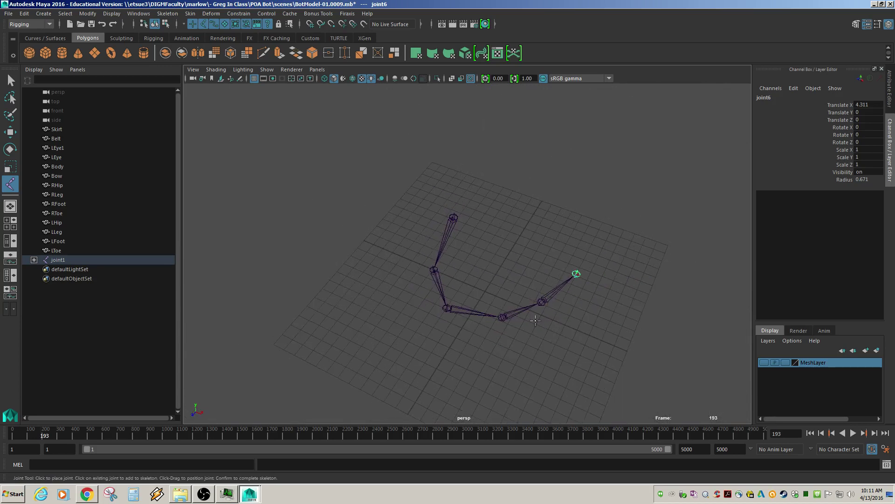
{"action": "left_click_drag", "start_coordinate": [479, 306], "coordinate": [484, 314], "text": "alt"}
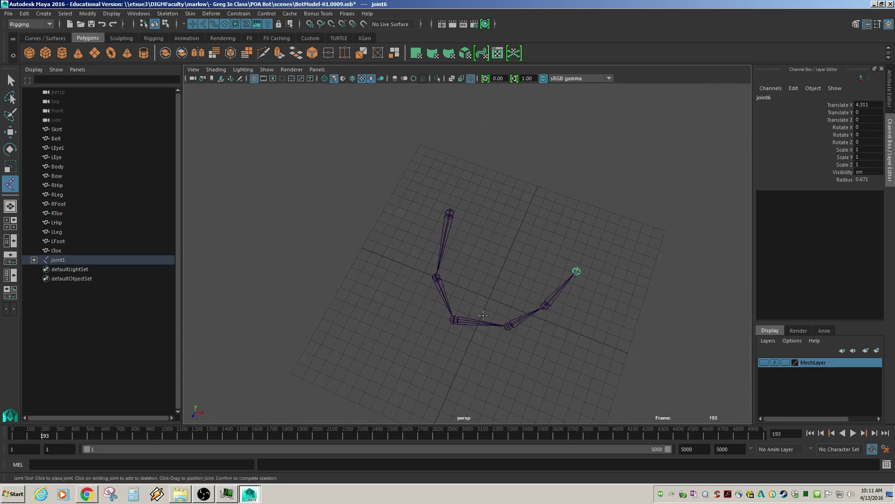
{"action": "key", "text": "Return"}
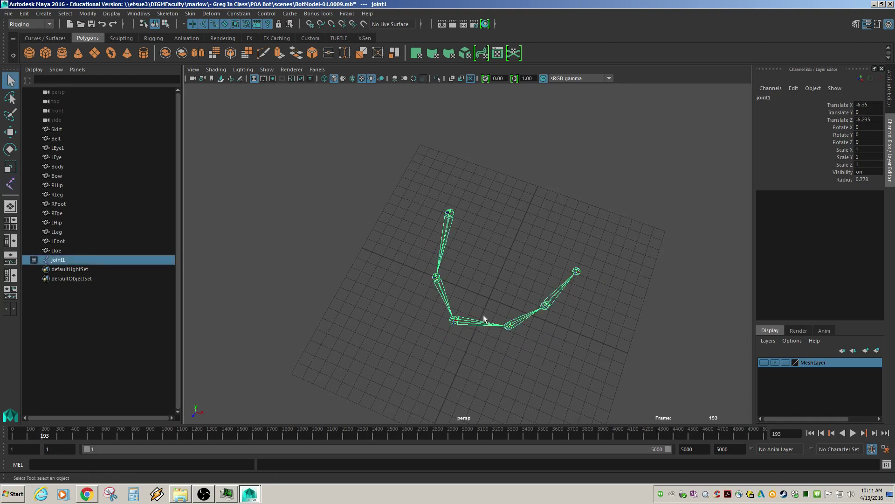
Try moving the whole chain by its root joint to about X -2.469, and undo the move.
{"action": "left_click", "coordinate": [269, 211]}
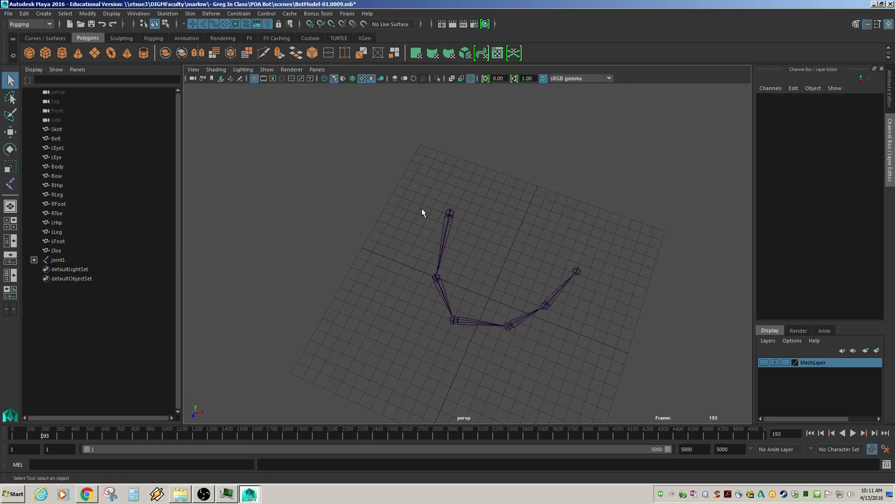
{"action": "left_click", "coordinate": [450, 215]}
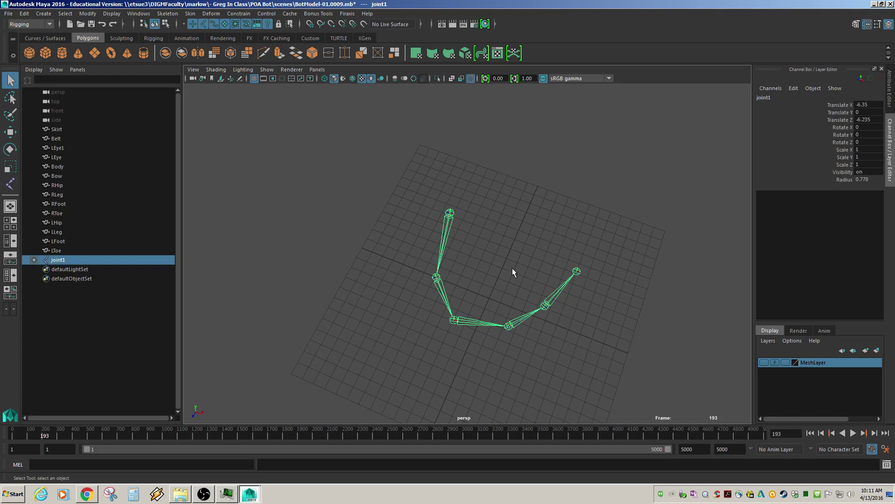
{"action": "key", "text": "w"}
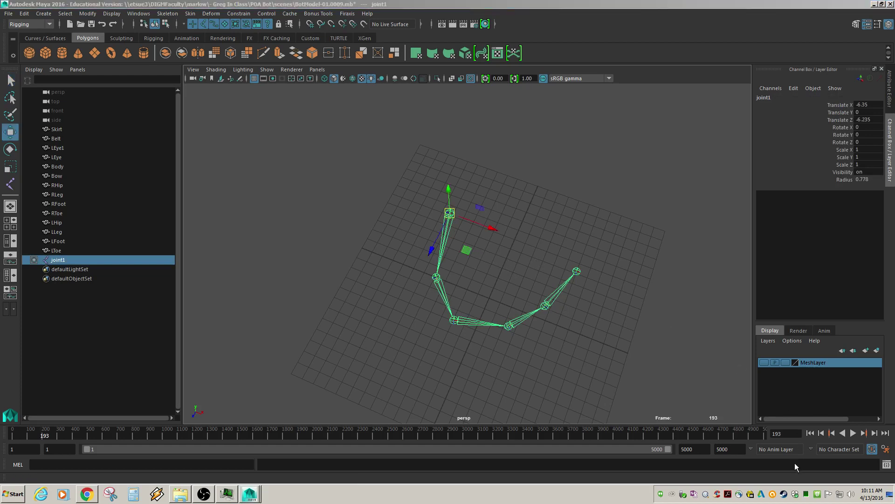
{"action": "left_click_drag", "start_coordinate": [470, 225], "coordinate": [510, 240]}
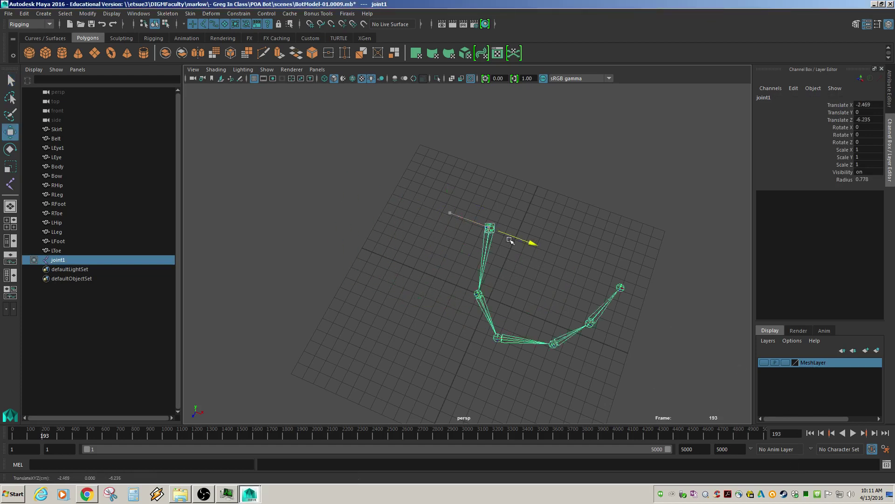
{"action": "key", "text": "ctrl+z"}
{"action": "key", "text": "ctrl+z"}
{"action": "key", "text": "ctrl+z"}
{"action": "key", "text": "ctrl+z"}
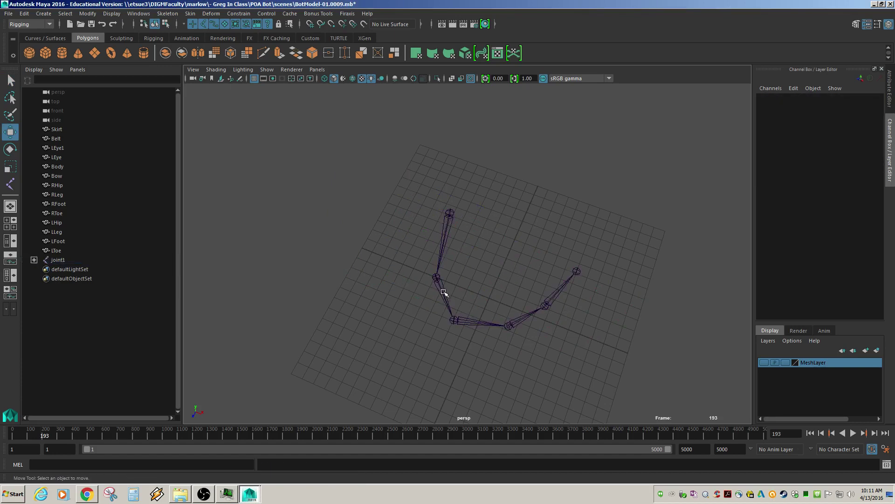
Try rotating the chain's second joint to about -41 degrees in Y and rotating the third joint, and undo both rotations.
{"action": "left_click", "coordinate": [443, 292]}
{"action": "key", "text": "e"}
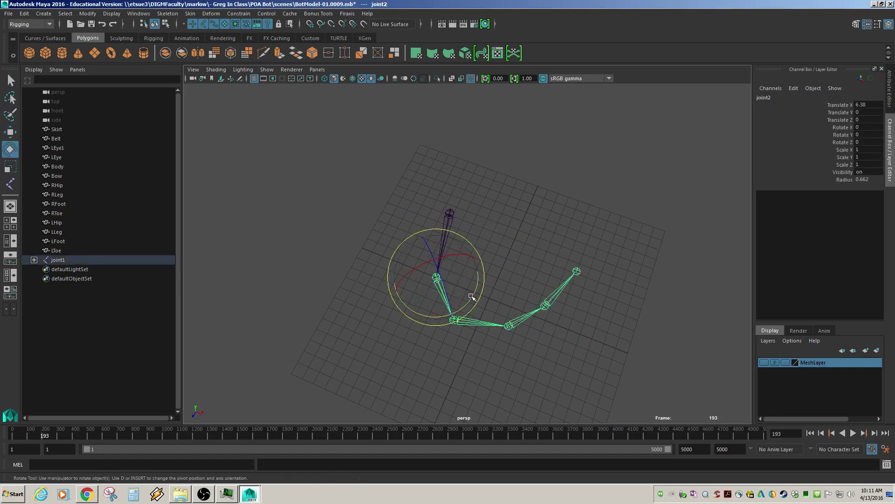
{"action": "mouse_move", "coordinate": [471, 296]}
{"action": "left_mouse_down"}
{"action": "mouse_move", "coordinate": [424, 304]}
{"action": "mouse_move", "coordinate": [474, 274]}
{"action": "mouse_move", "coordinate": [457, 301]}
{"action": "left_mouse_up"}
{"action": "left_click", "coordinate": [512, 280]}
{"action": "left_click", "coordinate": [434, 339]}
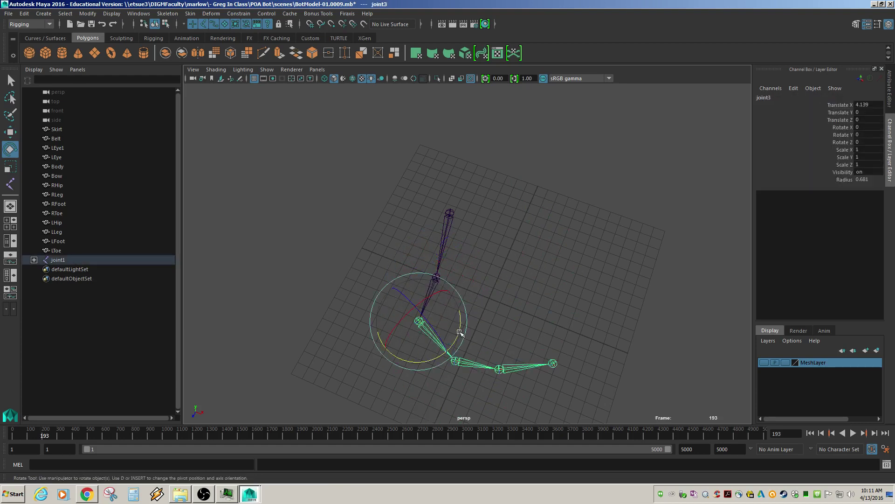
{"action": "left_click_drag", "start_coordinate": [459, 332], "coordinate": [443, 349]}
{"action": "key", "text": "ctrl+z"}
{"action": "key", "text": "ctrl+z"}
{"action": "key", "text": "ctrl+z"}
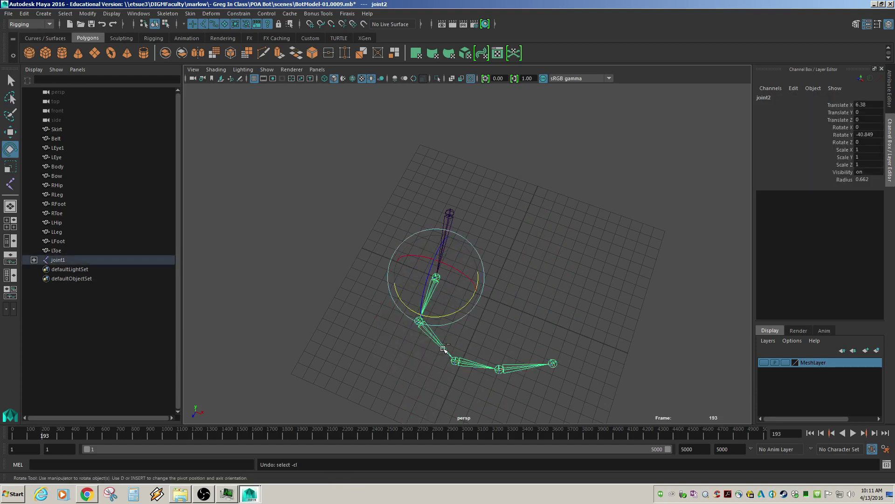
{"action": "key", "text": "ctrl+z"}
{"action": "left_click", "coordinate": [521, 236]}
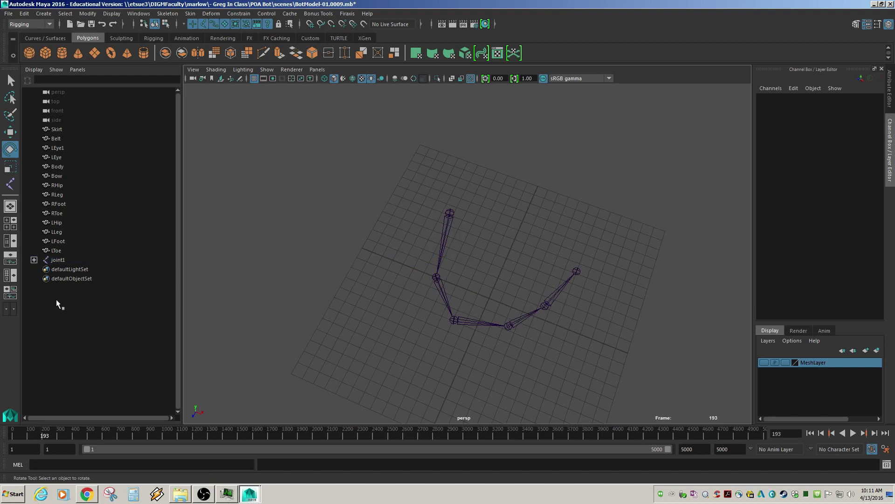
Expand the full joint1 hierarchy, select each joint down to joint6 in turn to examine the parenting, and clear the selection.
{"action": "left_click", "coordinate": [33, 260]}
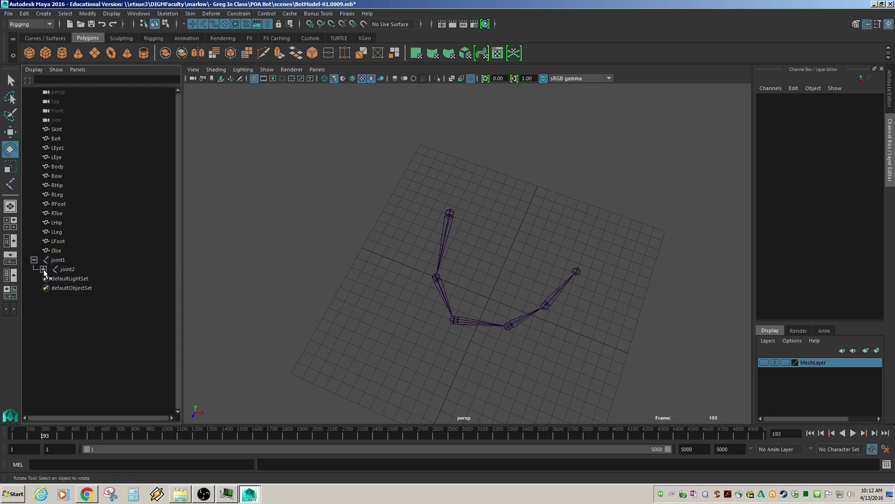
{"action": "left_click", "coordinate": [43, 269]}
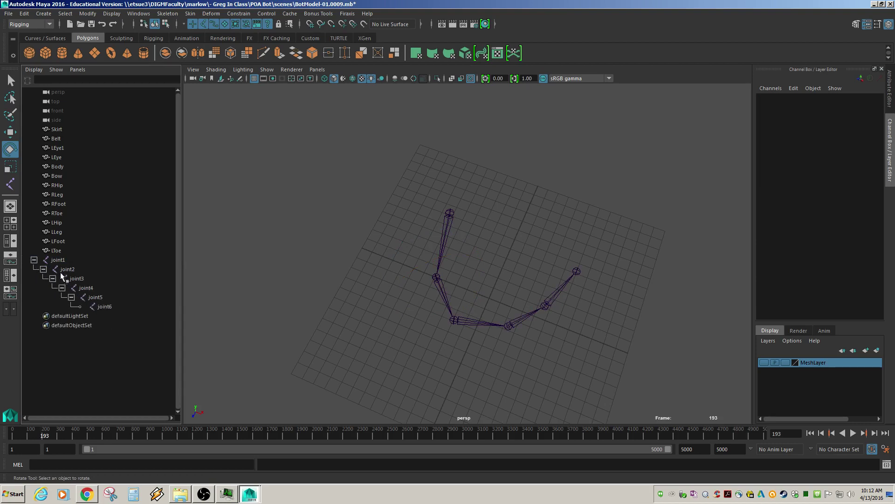
{"action": "left_click", "coordinate": [60, 261]}
{"action": "left_click", "coordinate": [67, 269]}
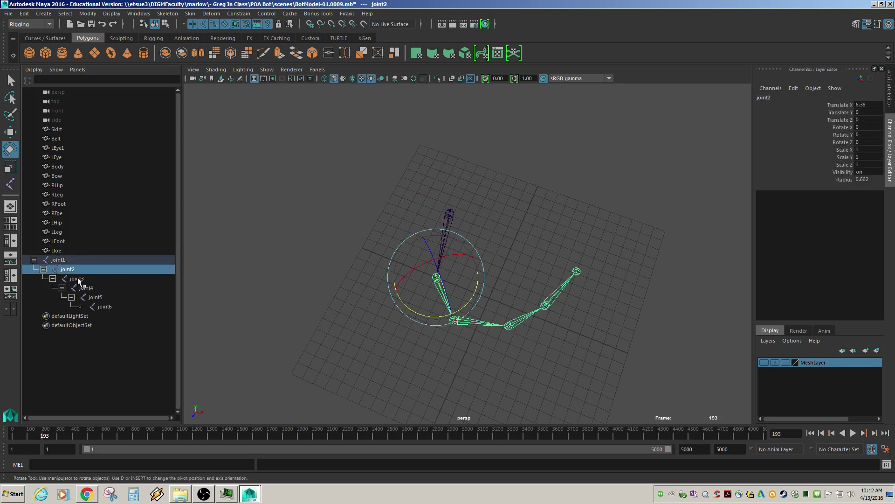
{"action": "left_click", "coordinate": [77, 278]}
{"action": "left_click", "coordinate": [86, 288]}
{"action": "left_click", "coordinate": [96, 297]}
{"action": "left_click", "coordinate": [105, 307]}
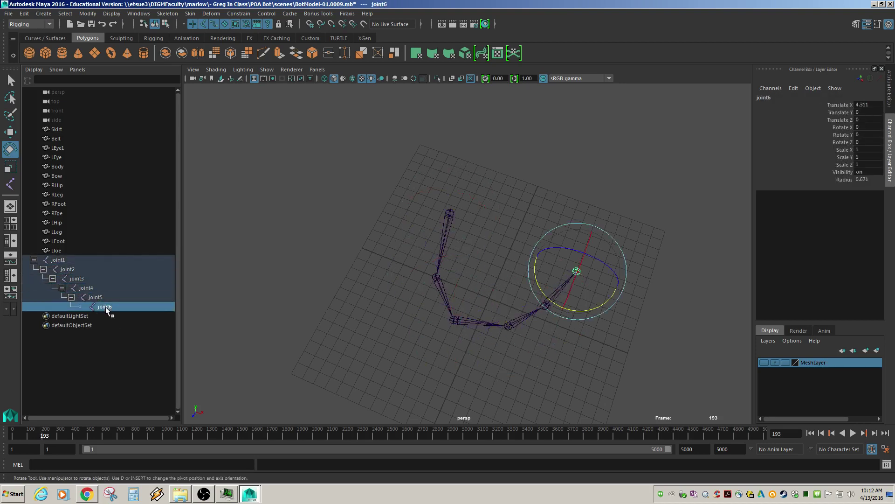
{"action": "left_click", "coordinate": [236, 331]}
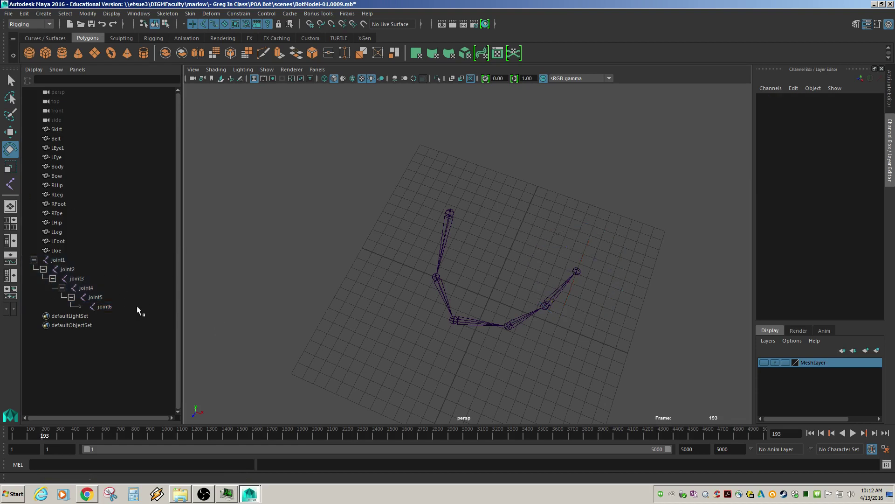
Try rotating joint4 about 47 degrees in Y and its child joint5 about 74 degrees in Y, undoing each rotation.
{"action": "left_click", "coordinate": [90, 287]}
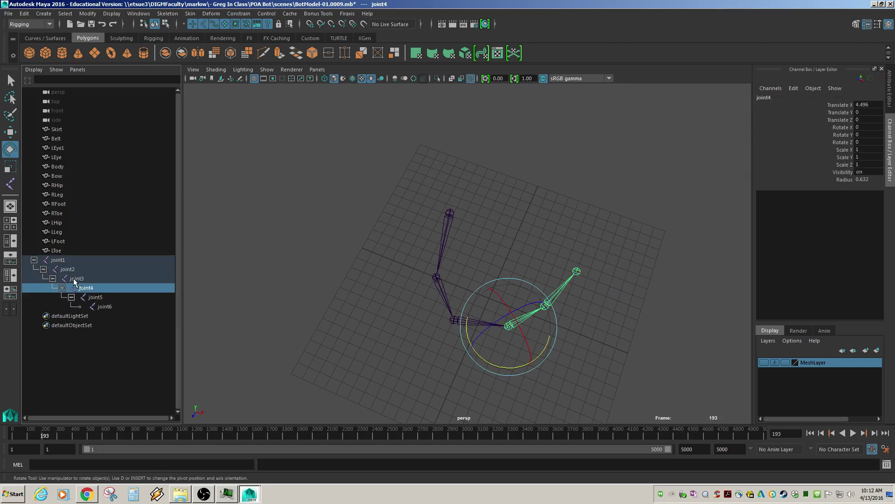
{"action": "left_click", "coordinate": [66, 268]}
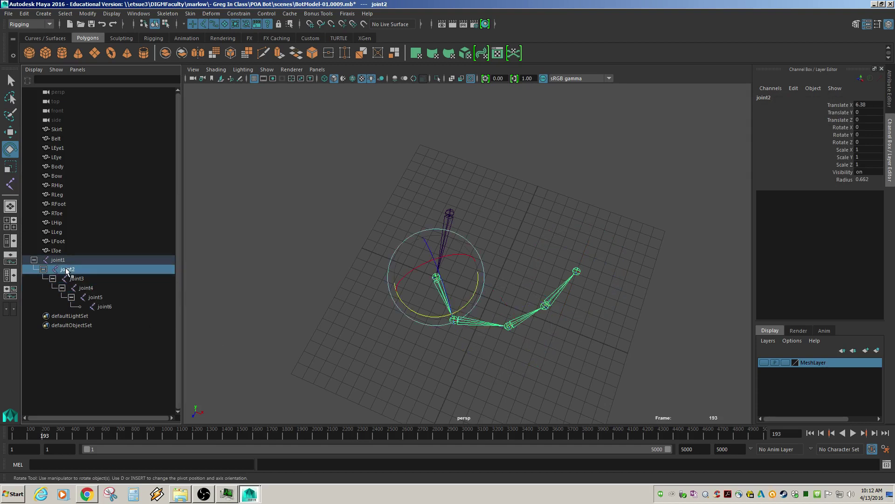
{"action": "left_click", "coordinate": [89, 288]}
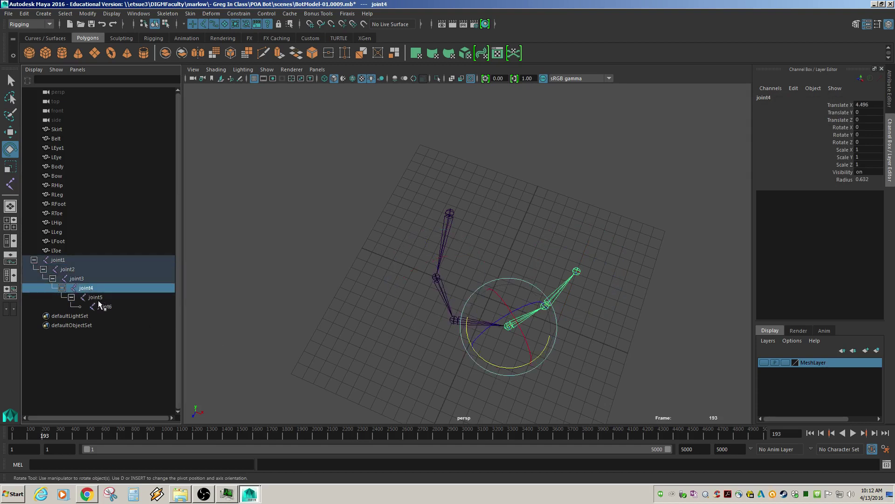
{"action": "left_click_drag", "start_coordinate": [539, 349], "coordinate": [566, 296]}
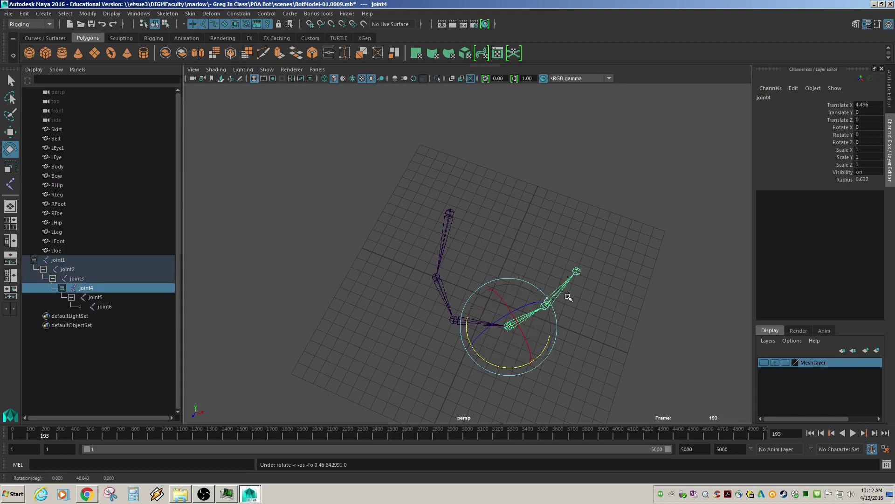
{"action": "key", "text": "Down"}
{"action": "left_click_drag", "start_coordinate": [549, 347], "coordinate": [568, 299]}
{"action": "key", "text": "ctrl+z"}
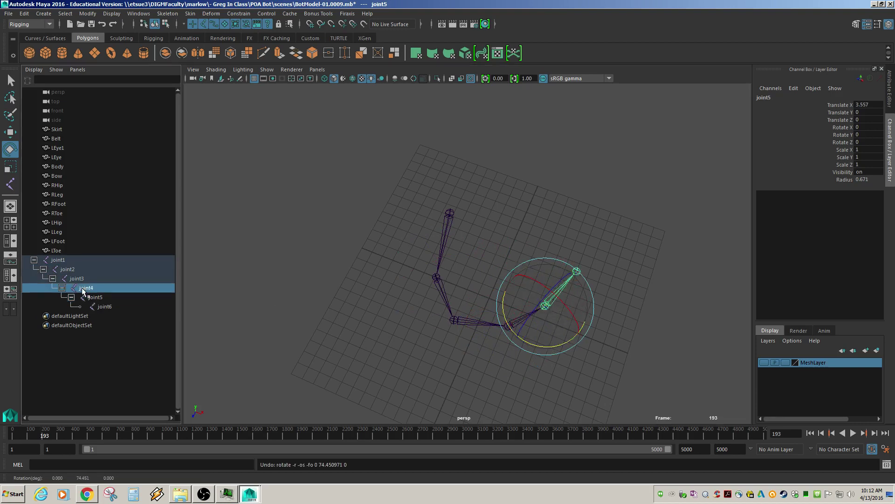
Walk the selection up the hierarchy to joint1, try rotating this root joint about -113 degrees in Y, and undo the rotation.
{"action": "key", "text": "Up"}
{"action": "key", "text": "Up"}
{"action": "key", "text": "Up"}
{"action": "key", "text": "Up"}
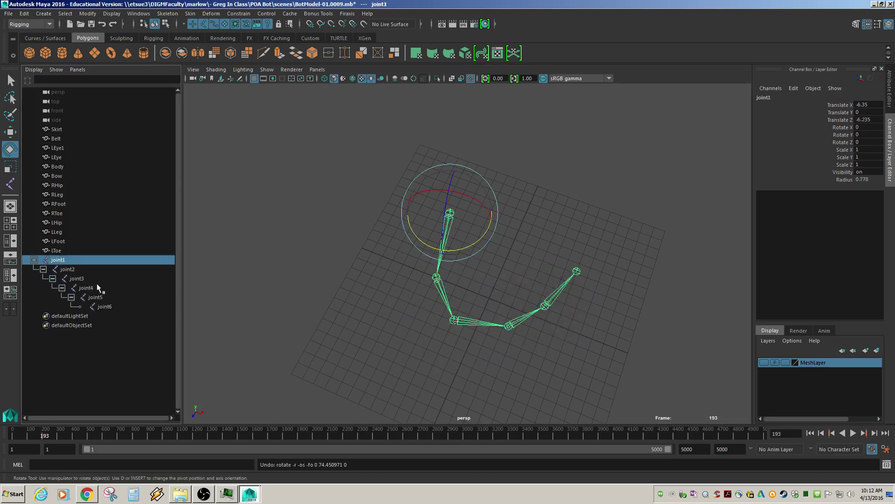
{"action": "left_click", "coordinate": [609, 213]}
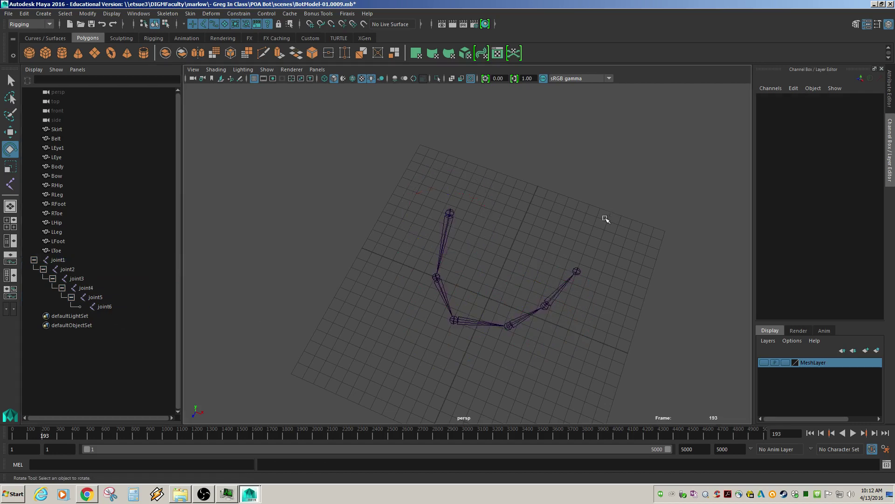
{"action": "left_click", "coordinate": [445, 234]}
{"action": "left_click_drag", "start_coordinate": [480, 250], "coordinate": [401, 224]}
{"action": "key", "text": "ctrl+z"}
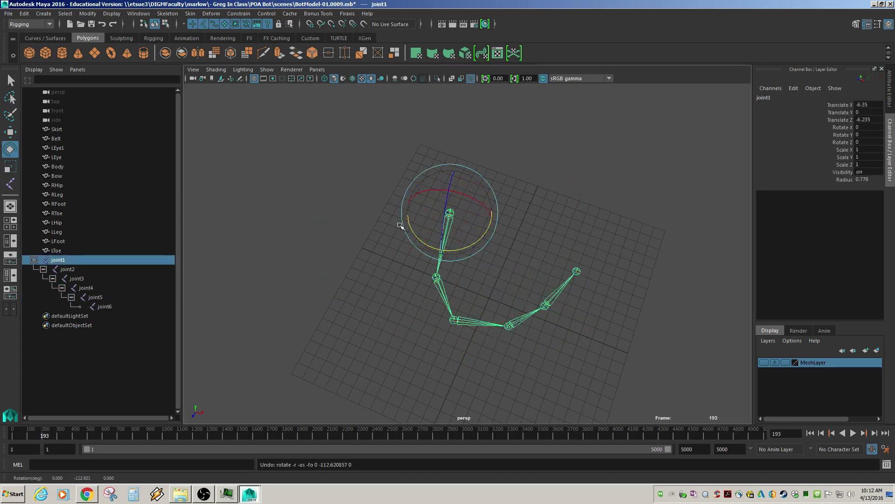
Try rotating joint2 freely to about 49.8, -68.2 and -8.1 degrees in X, Y and Z, and undo the rotation.
{"action": "left_click", "coordinate": [568, 219]}
{"action": "left_click_drag", "start_coordinate": [549, 280], "coordinate": [398, 289], "text": "alt"}
{"action": "left_click", "coordinate": [433, 289]}
{"action": "key", "text": "ctrl+z"}
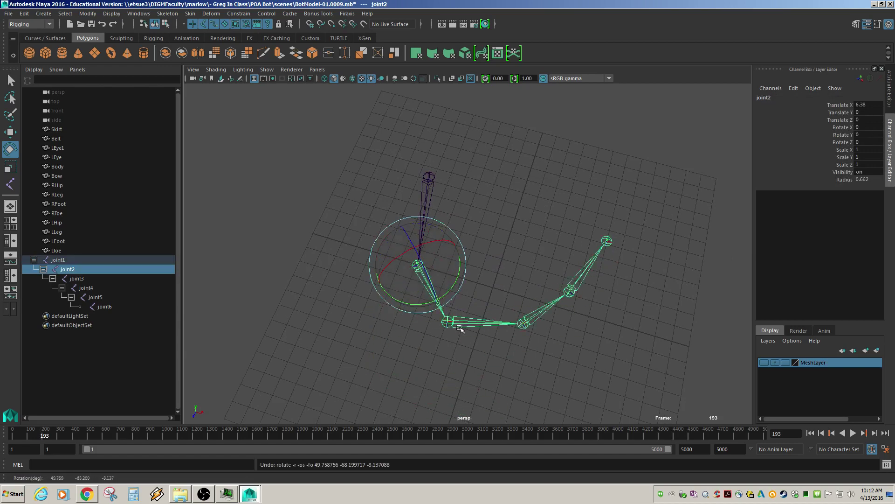
{"action": "left_click_drag", "start_coordinate": [455, 326], "coordinate": [434, 279], "text": "alt"}
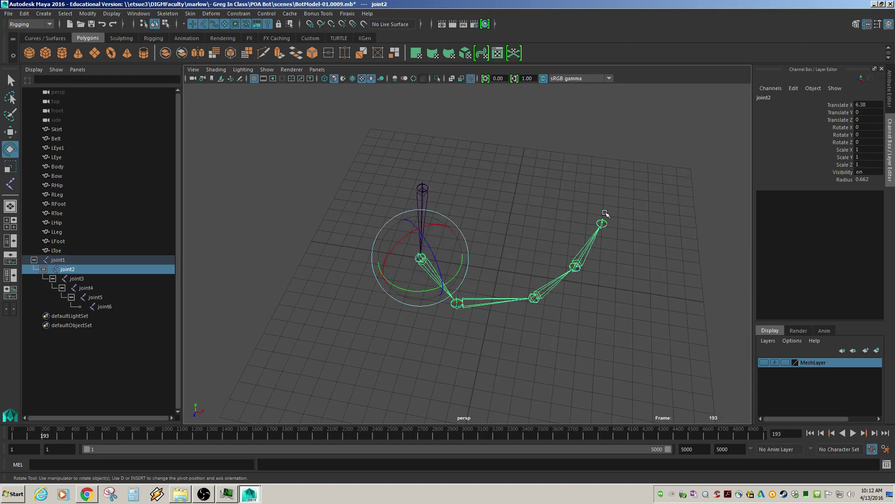
Try rotating joint2 around Y only to about -50 degrees, undo the rotation, and clear the selection.
{"action": "left_click", "coordinate": [603, 276]}
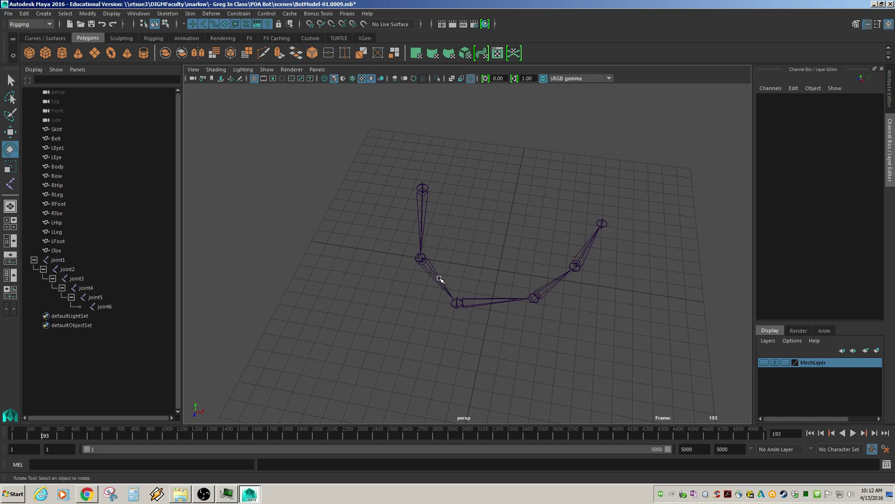
{"action": "left_click", "coordinate": [440, 278]}
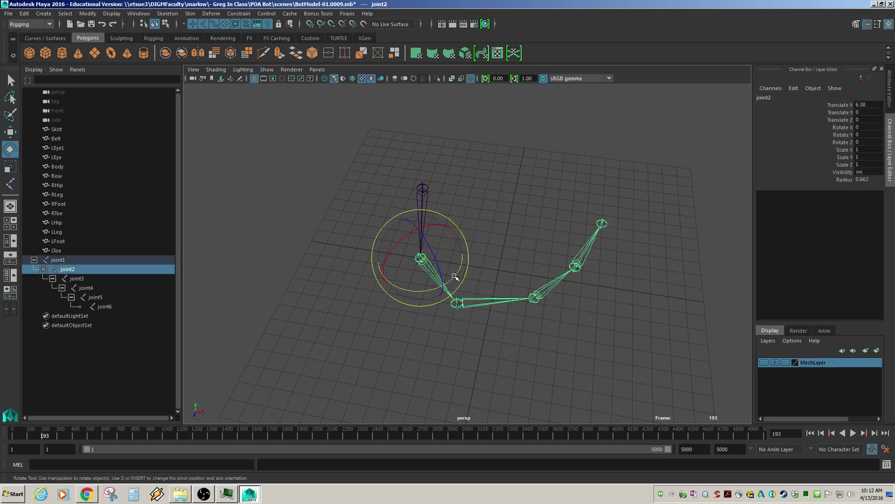
{"action": "left_click_drag", "start_coordinate": [454, 276], "coordinate": [422, 280]}
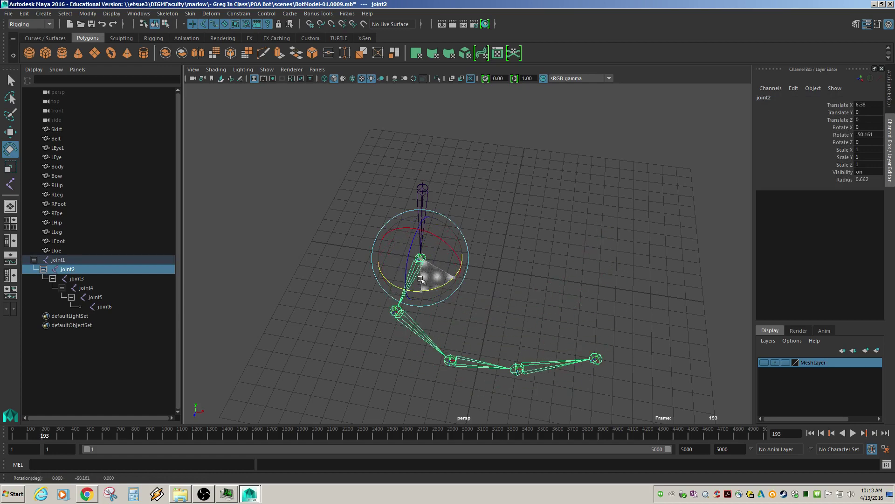
{"action": "key", "text": "ctrl+z"}
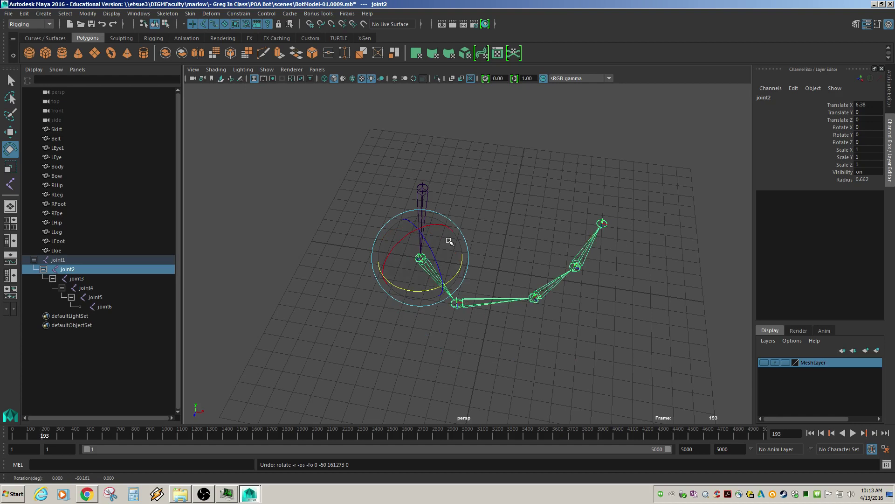
{"action": "left_click", "coordinate": [524, 204]}
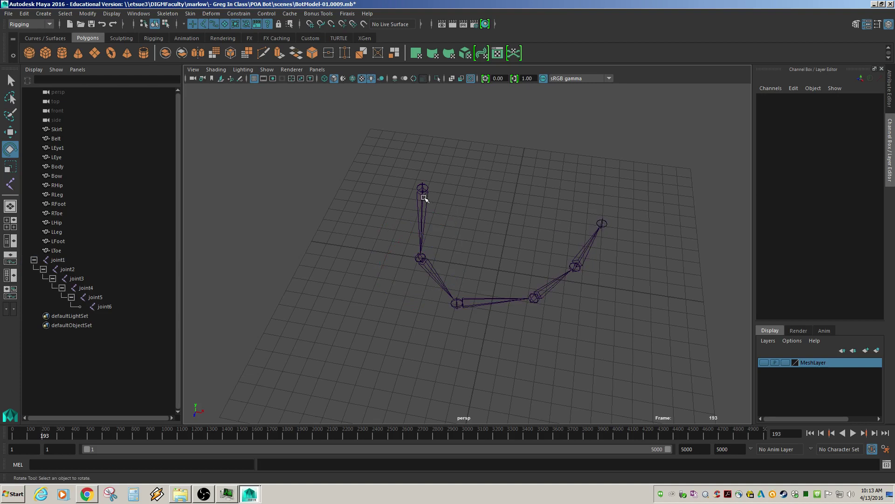
Try moving the whole chain by its root joint to about X 0.886 and again to about X 0.665, undoing both moves.
{"action": "left_click", "coordinate": [422, 189]}
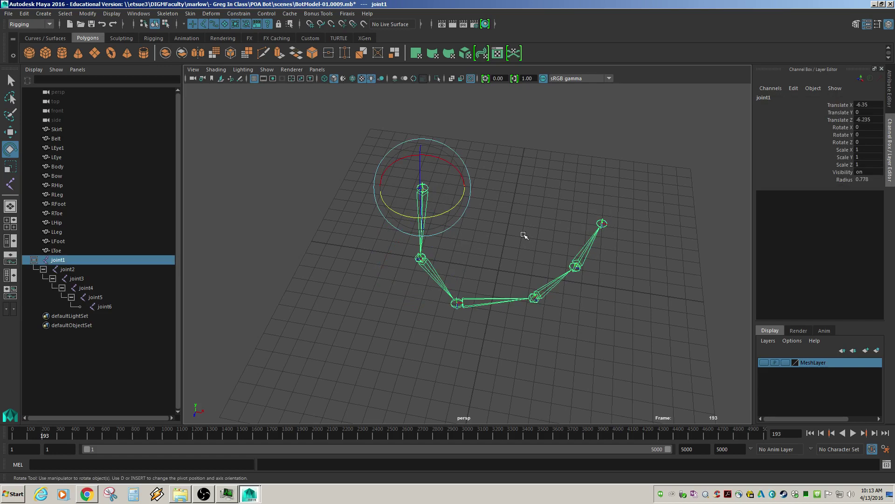
{"action": "key", "text": "w"}
{"action": "left_click_drag", "start_coordinate": [464, 193], "coordinate": [569, 194]}
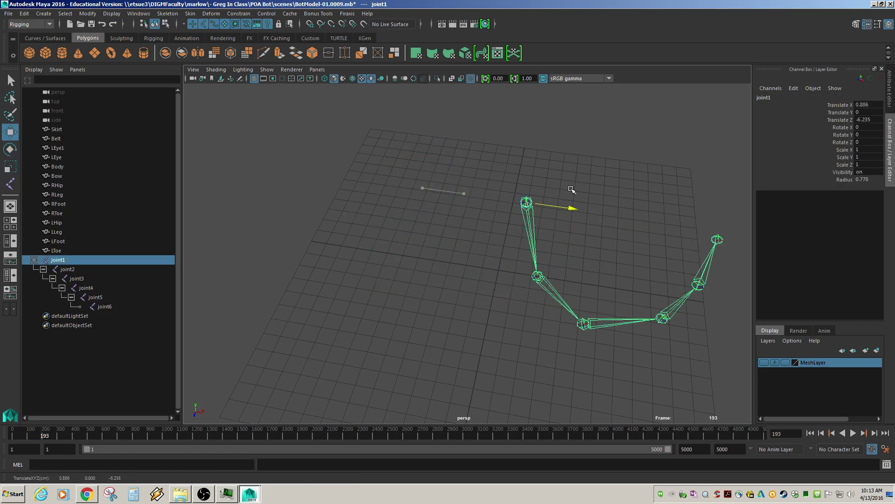
{"action": "key", "text": "ctrl+z"}
{"action": "left_click", "coordinate": [602, 223]}
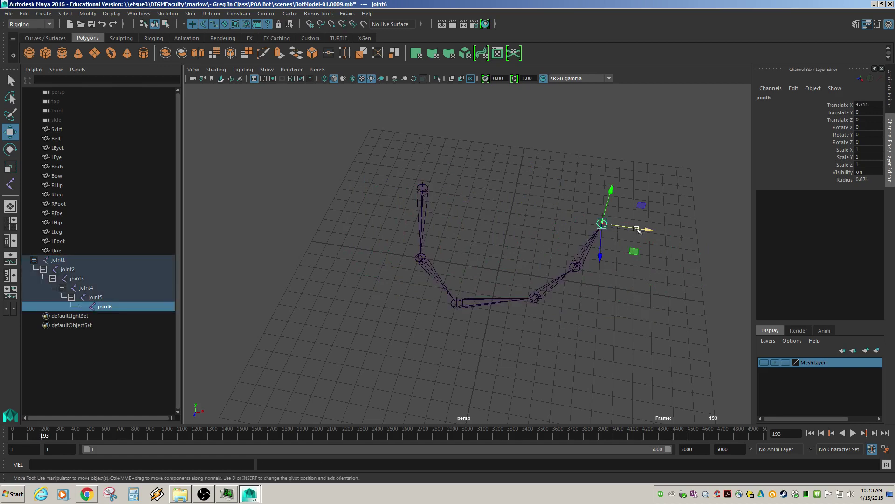
{"action": "left_click", "coordinate": [421, 188]}
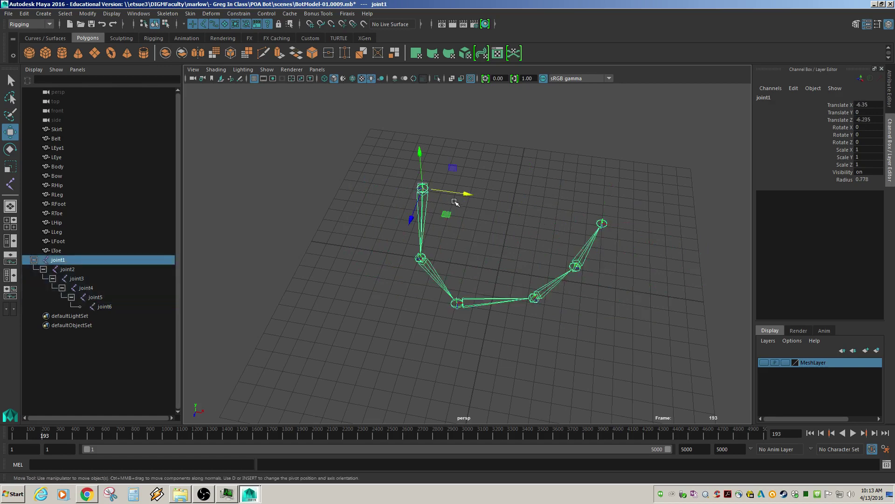
{"action": "left_click_drag", "start_coordinate": [455, 202], "coordinate": [569, 228]}
{"action": "key", "text": "ctrl+z"}
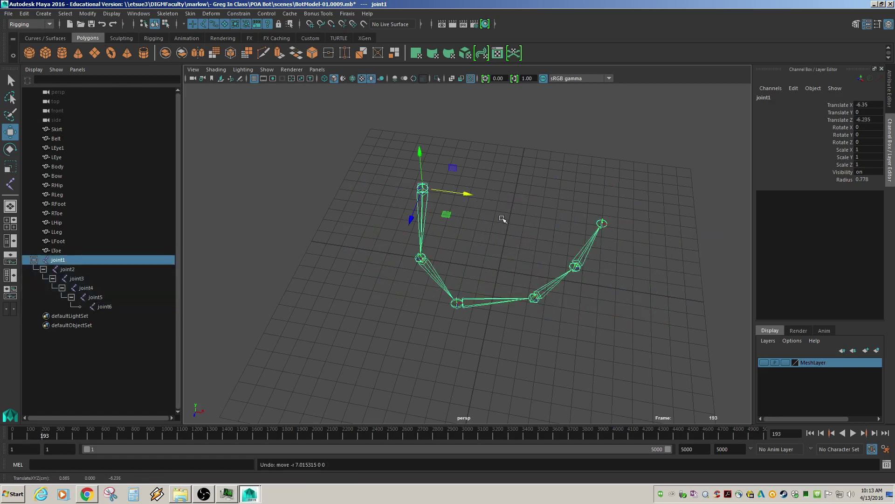
{"action": "left_click", "coordinate": [245, 115]}
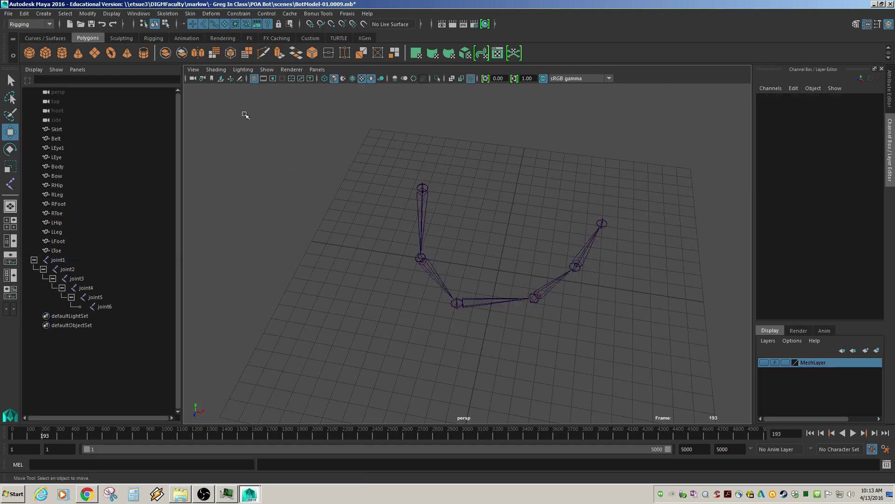
Create an IK handle running from joint2 to the chain's end joint, joint6, and clear the selection.
{"action": "left_click", "coordinate": [167, 14]}
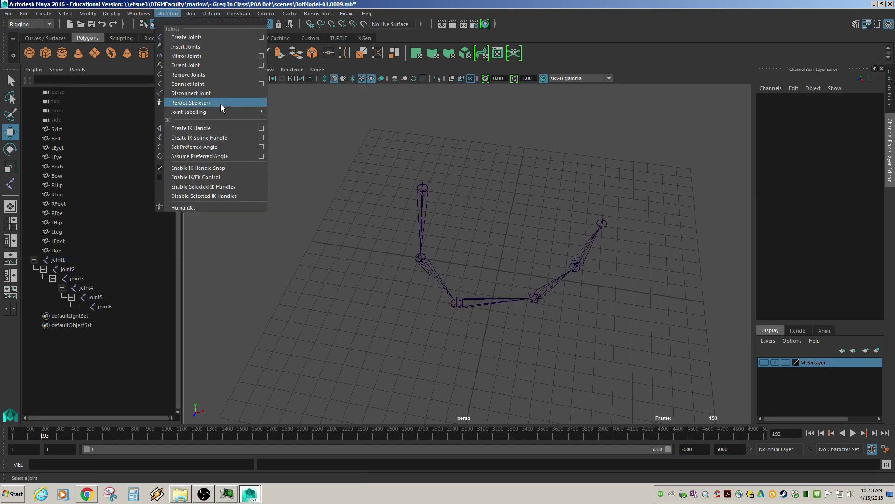
{"action": "left_click", "coordinate": [211, 128]}
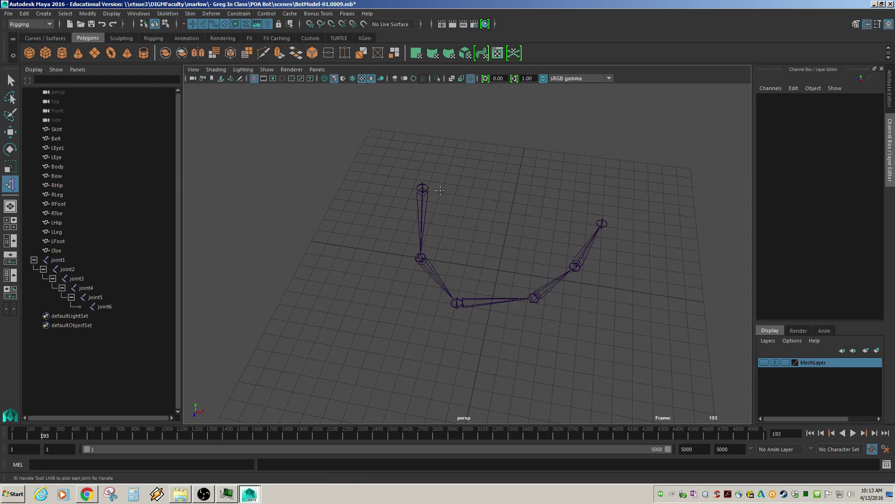
{"action": "left_click", "coordinate": [421, 257]}
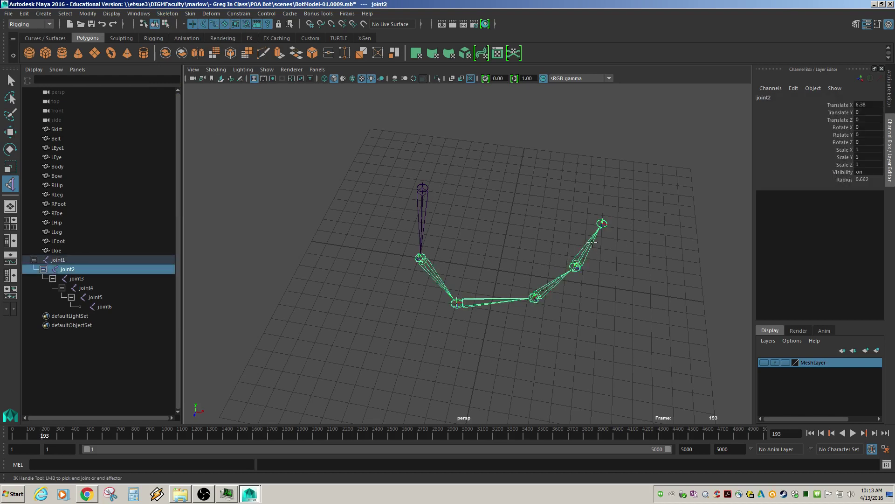
{"action": "left_click", "coordinate": [602, 224]}
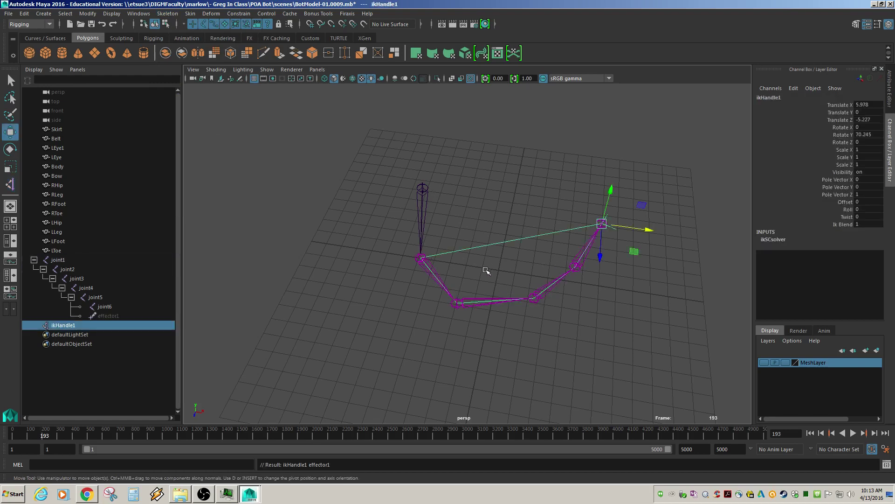
{"action": "left_click", "coordinate": [669, 168]}
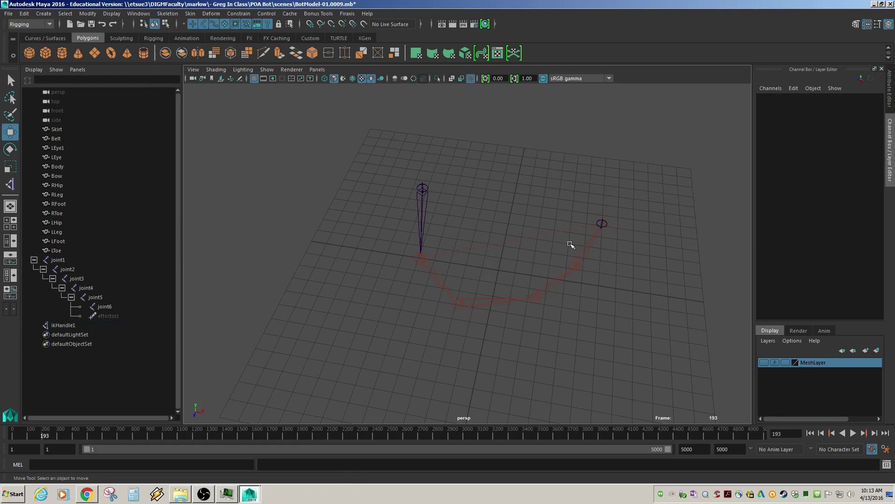
Try moving the IK handle freely to about 0.223, -2.379, -1.281 and along X only to about 0.237, undoing both moves.
{"action": "left_click", "coordinate": [615, 228]}
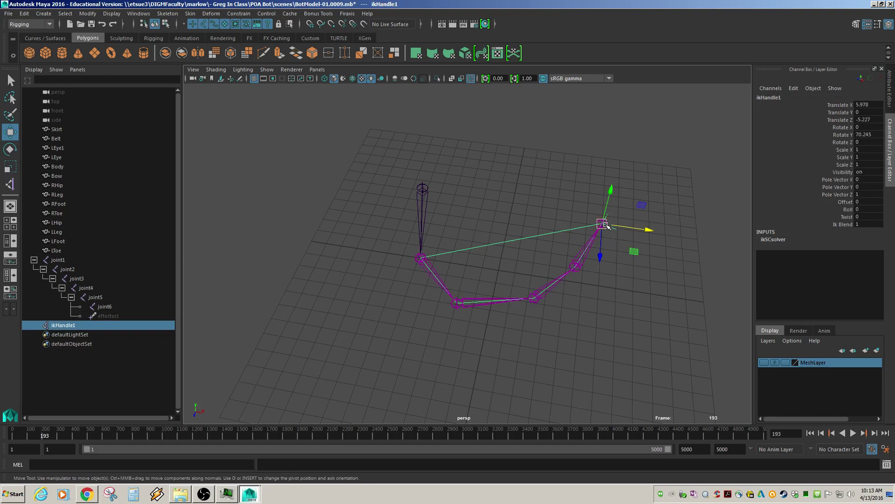
{"action": "left_click_drag", "start_coordinate": [603, 224], "coordinate": [503, 279]}
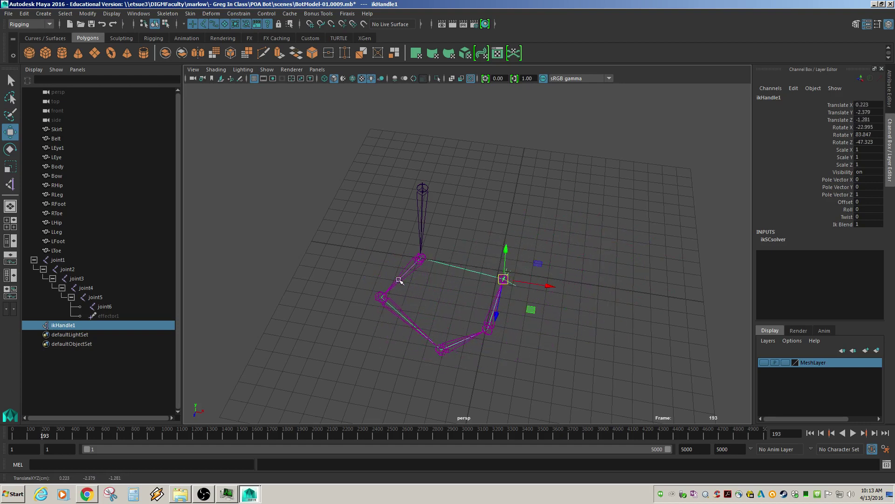
{"action": "key", "text": "ctrl+z"}
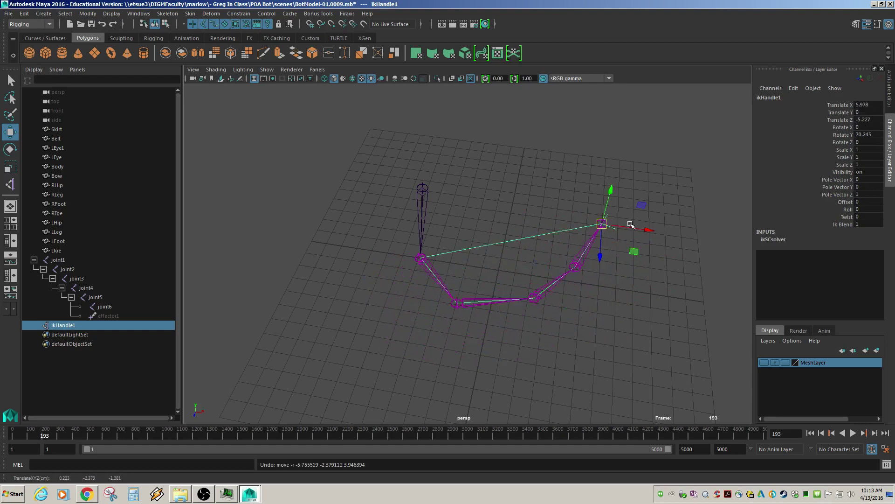
{"action": "left_click_drag", "start_coordinate": [634, 227], "coordinate": [548, 212]}
{"action": "key", "text": "ctrl+z"}
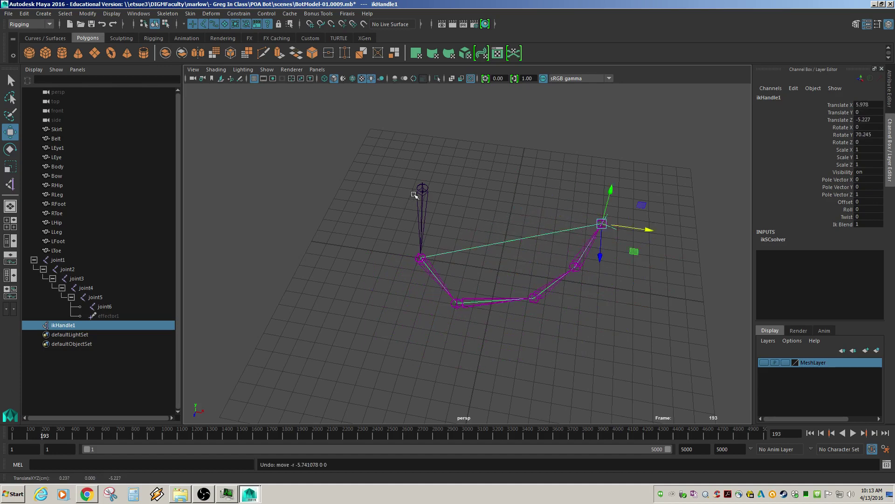
Try moving the whole chain along X by its root joint, joint1, and undo the move.
{"action": "left_click", "coordinate": [420, 195]}
{"action": "left_click_drag", "start_coordinate": [446, 194], "coordinate": [470, 195]}
{"action": "key", "text": "ctrl+z"}
{"action": "key", "text": "ctrl+z"}
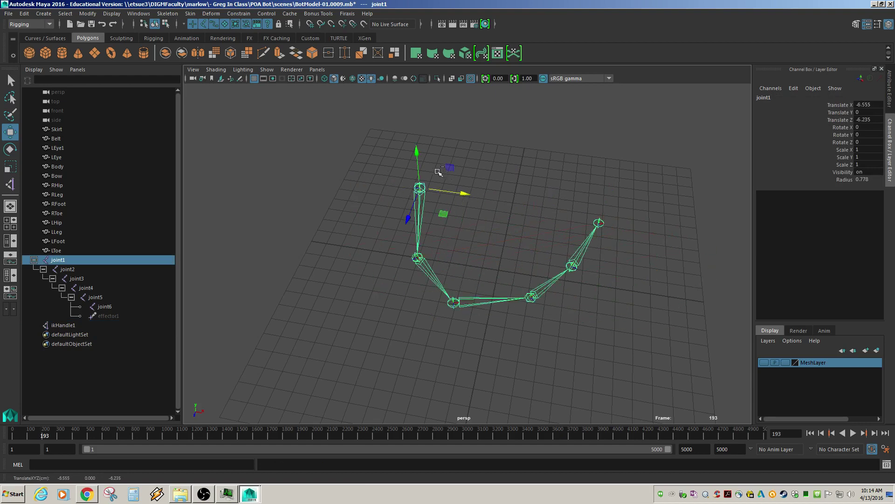
Set the Stickiness of ikHandle1 to sticky in its IK handle attributes and clear the selection.
{"action": "left_click", "coordinate": [604, 224]}
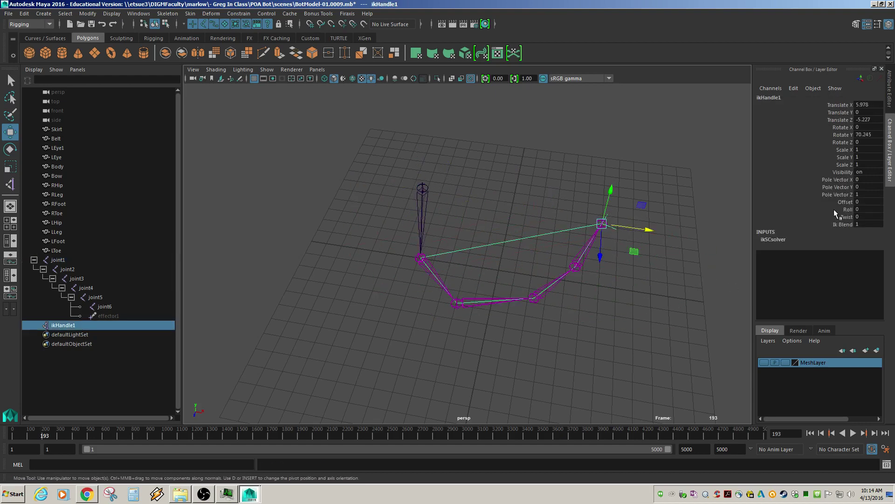
{"action": "left_click", "coordinate": [890, 91]}
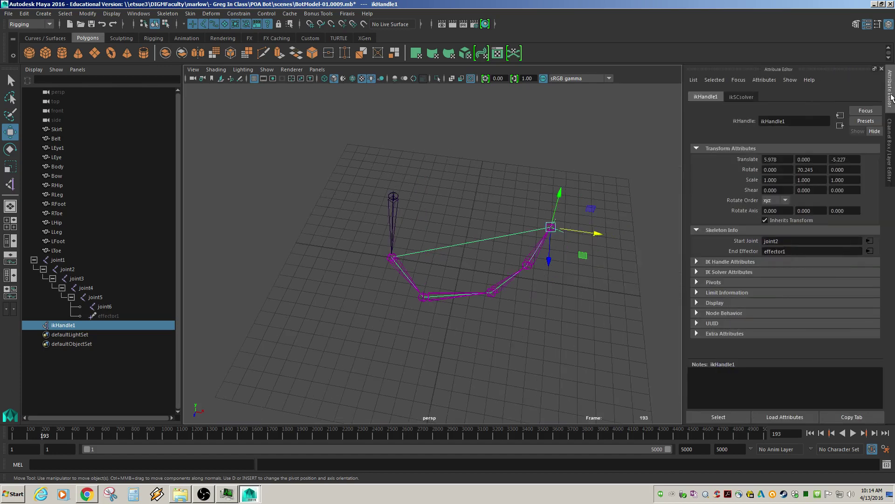
{"action": "left_click", "coordinate": [742, 262]}
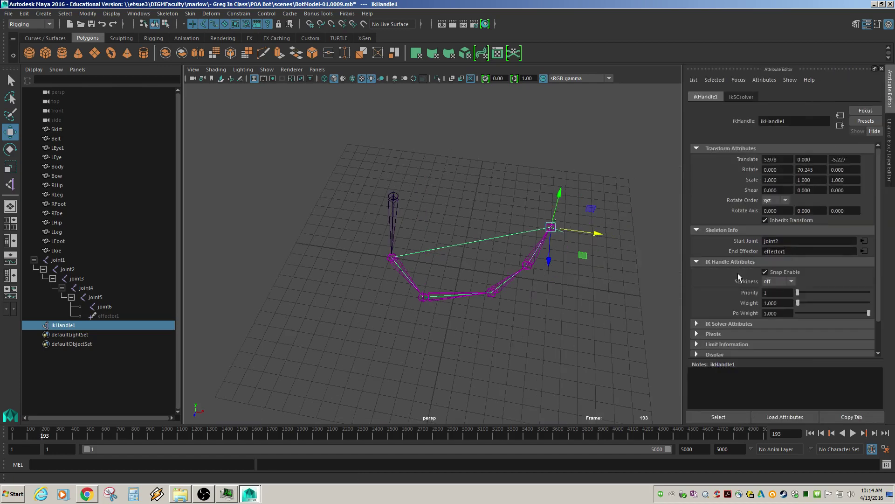
{"action": "left_click", "coordinate": [792, 281]}
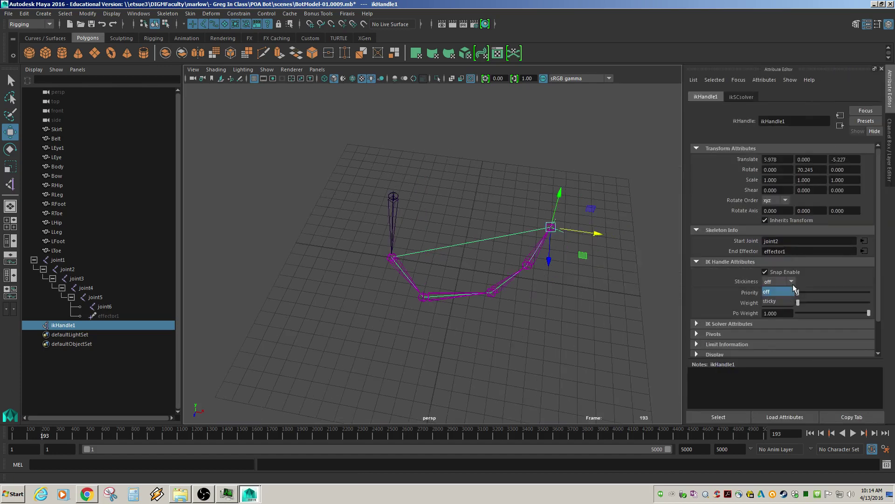
{"action": "left_click", "coordinate": [773, 302]}
{"action": "left_click", "coordinate": [507, 179]}
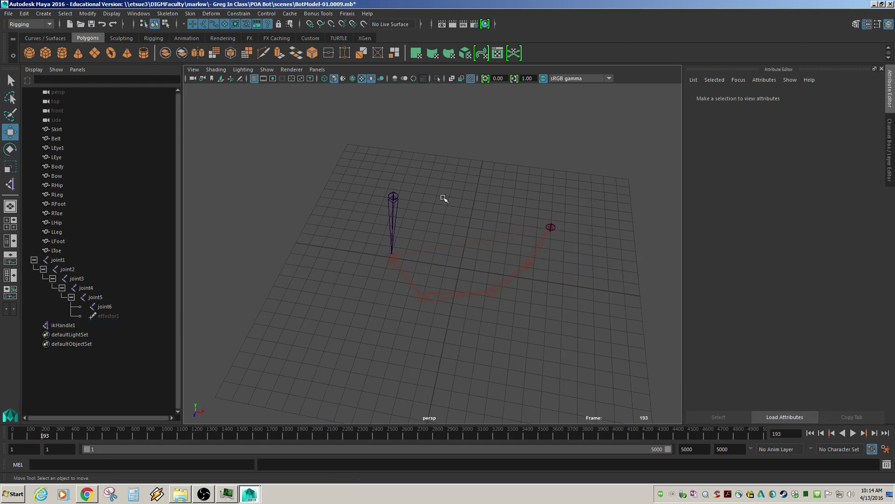
Try moving root joint joint1 while the IK handle is sticky, and undo the move.
{"action": "left_click", "coordinate": [393, 196]}
{"action": "left_click_drag", "start_coordinate": [434, 201], "coordinate": [439, 151]}
{"action": "key", "text": "ctrl+z"}
{"action": "left_click_drag", "start_coordinate": [489, 196], "coordinate": [472, 280], "text": "alt"}
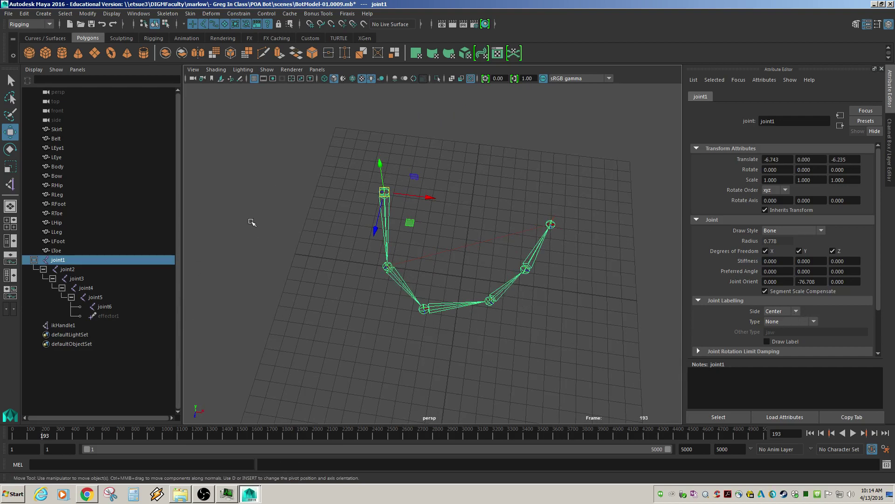
Delete the IK handle and the whole practice joint chain from joint1 down.
{"action": "left_click_drag", "start_coordinate": [299, 113], "coordinate": [559, 341]}
{"action": "left_click", "coordinate": [558, 341]}
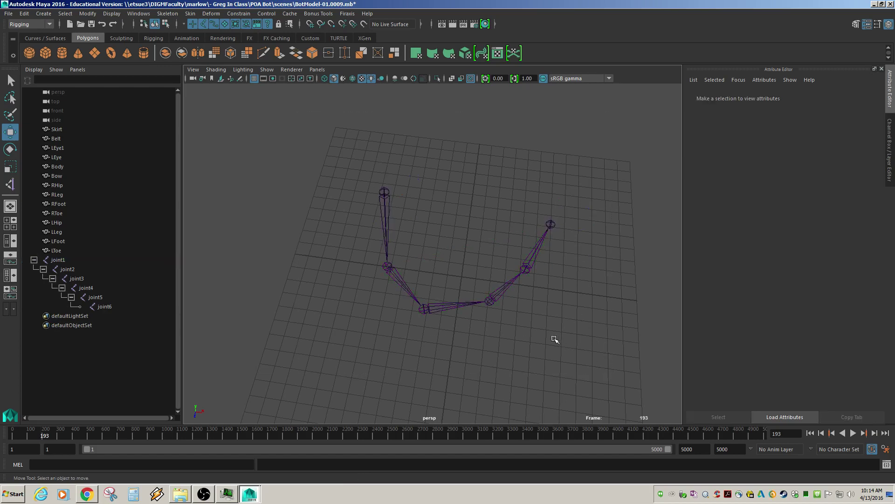
{"action": "left_click", "coordinate": [385, 193]}
{"action": "key", "text": "Delete"}
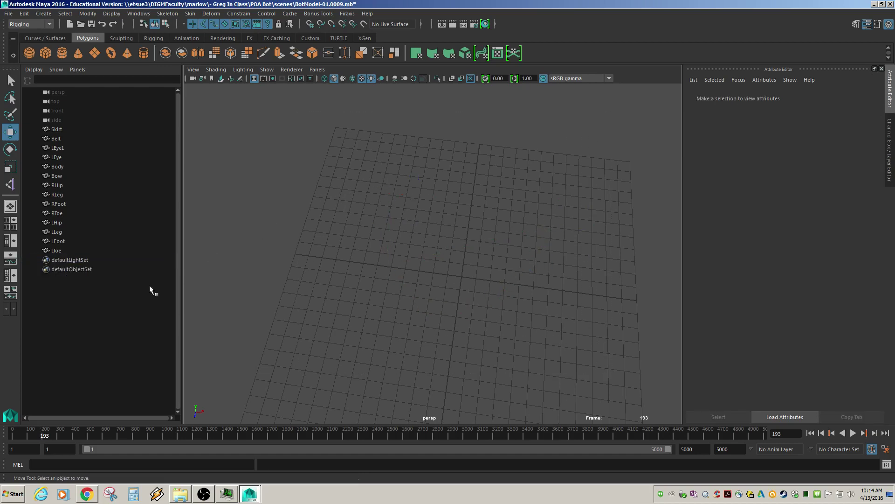
Show the robot meshes in MeshLayer briefly and hide the layer again.
{"action": "left_click", "coordinate": [890, 132]}
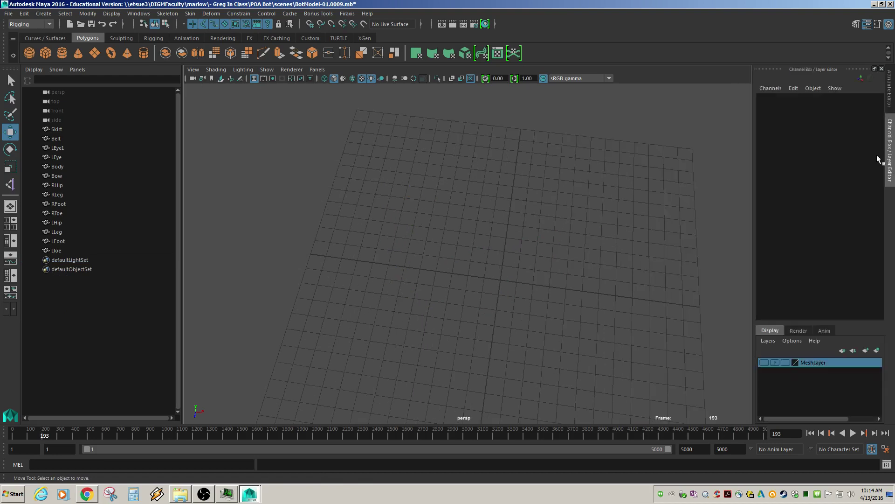
{"action": "left_click", "coordinate": [764, 362]}
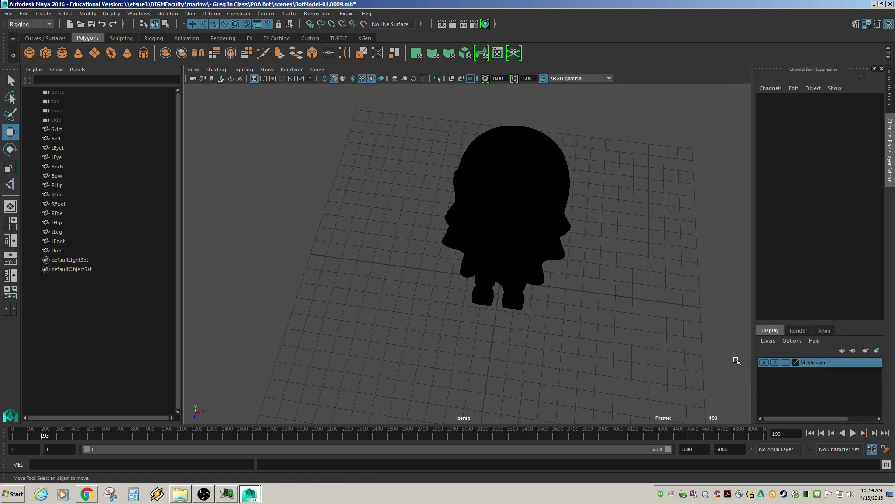
{"action": "left_click", "coordinate": [765, 362]}
{"action": "left_click_drag", "start_coordinate": [510, 313], "coordinate": [471, 204], "text": "alt"}
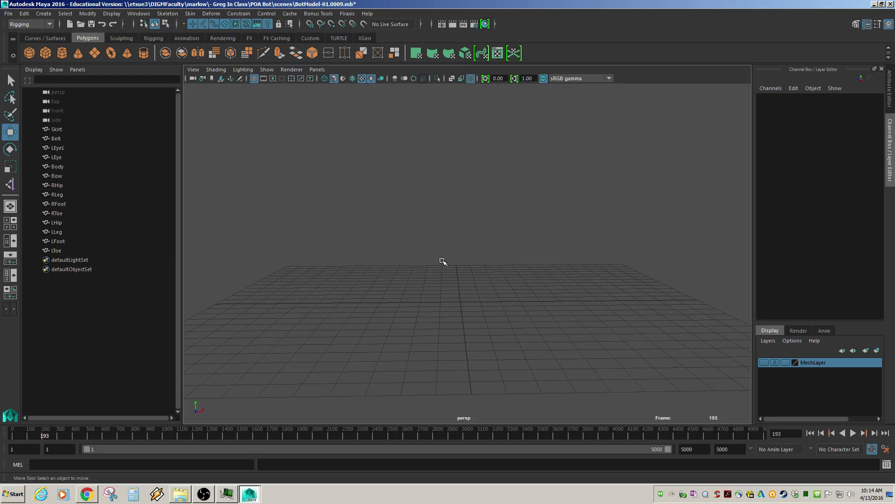
Expand the perspective view, create a polygon cylinder at the origin, and display it shaded.
{"action": "key", "text": "space"}
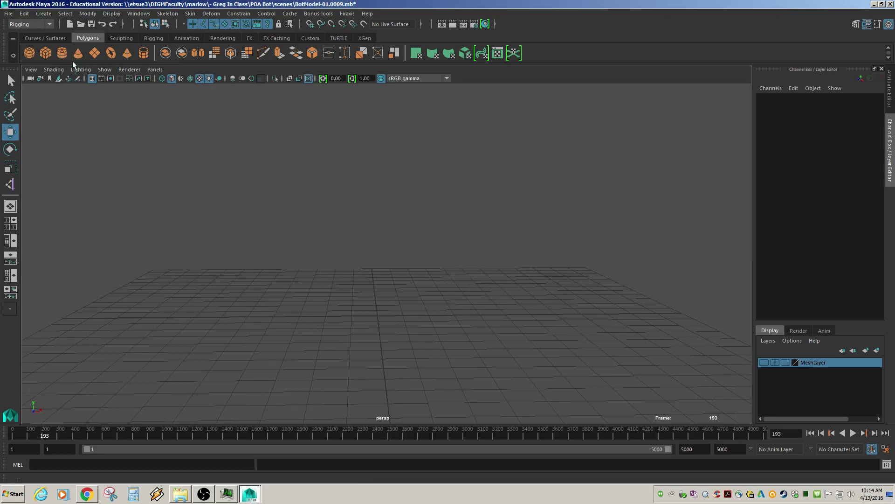
{"action": "left_click", "coordinate": [62, 53]}
{"action": "key", "text": "5"}
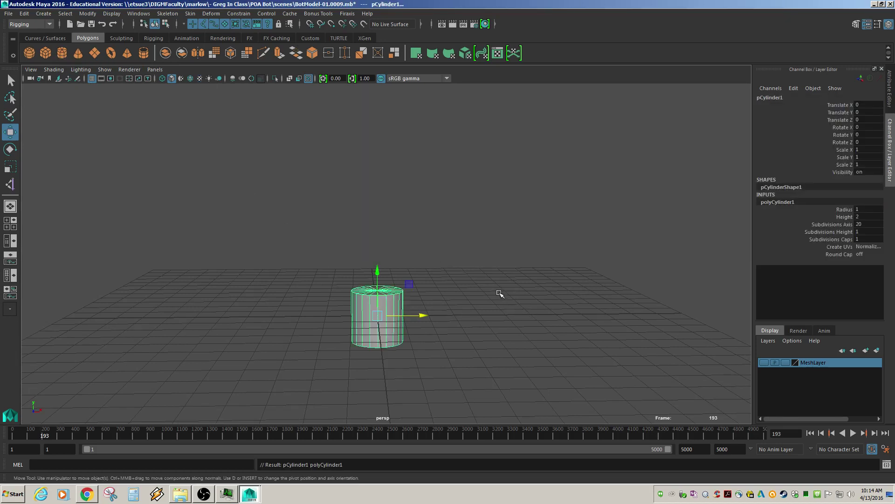
Try scaling the cylinder uniformly to about 3.433 and reshaping it into a tall, thin column.
{"action": "key", "text": "r"}
{"action": "left_click_drag", "start_coordinate": [383, 316], "coordinate": [462, 328]}
{"action": "left_click", "coordinate": [379, 275]}
{"action": "left_click_drag", "start_coordinate": [378, 275], "coordinate": [373, 140]}
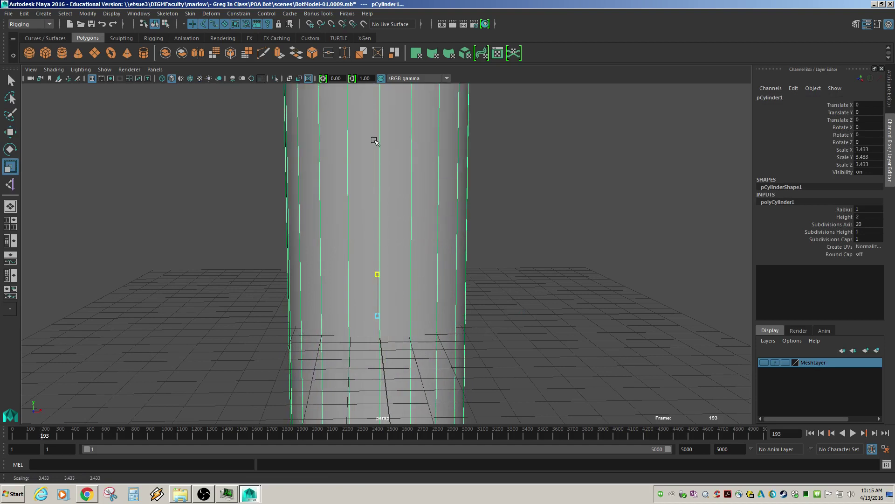
{"action": "scroll", "coordinate": [380, 240], "scroll_direction": "down", "scroll_amount": 6}
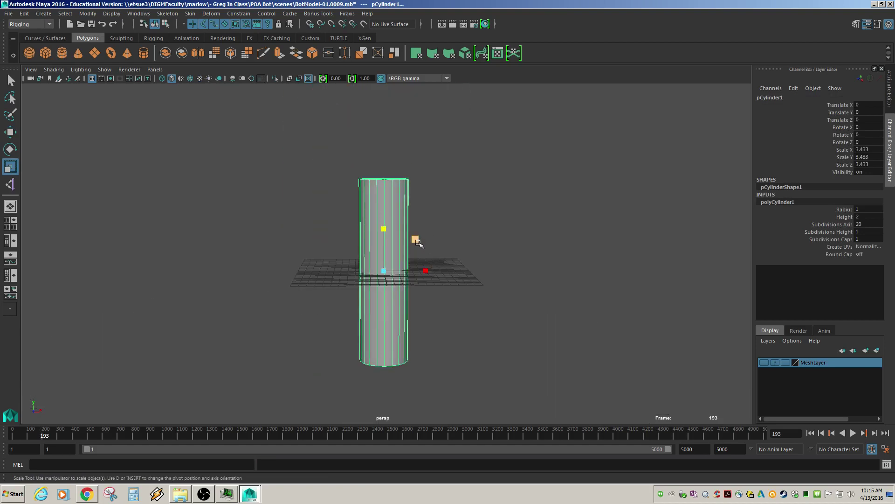
{"action": "key", "text": "ctrl+z"}
{"action": "key", "text": "ctrl+z"}
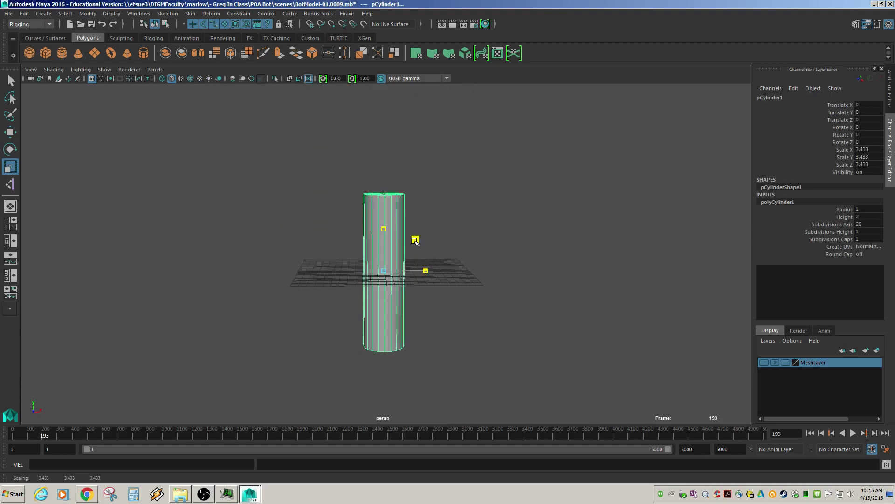
{"action": "left_click_drag", "start_coordinate": [414, 239], "coordinate": [371, 242], "text": "alt"}
{"action": "right_click_drag", "start_coordinate": [371, 242], "coordinate": [464, 251], "text": "alt"}
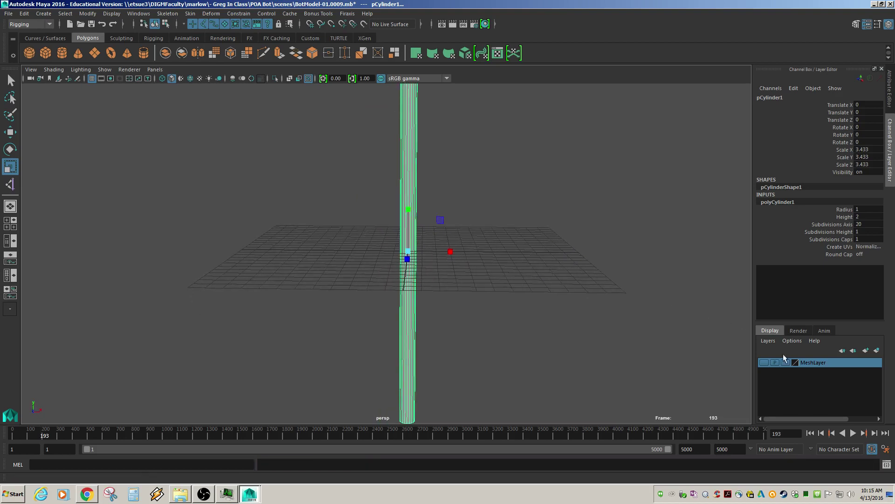
{"action": "scroll", "coordinate": [559, 252], "scroll_direction": "down", "scroll_amount": 5}
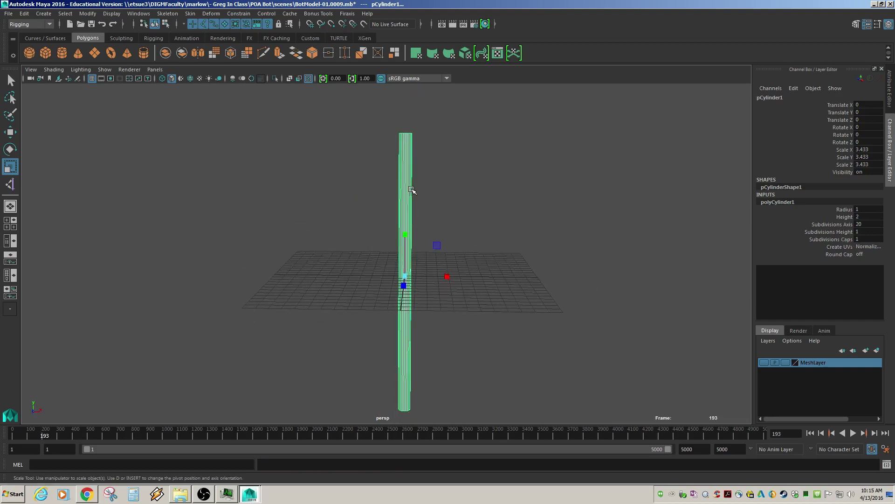
Undo all the scaling applied to the cylinder.
{"action": "left_click", "coordinate": [835, 224]}
{"action": "middle_click_drag", "start_coordinate": [674, 228], "coordinate": [582, 225]}
{"action": "key", "text": "ctrl+z"}
{"action": "key", "text": "ctrl+z"}
{"action": "key", "text": "ctrl+z"}
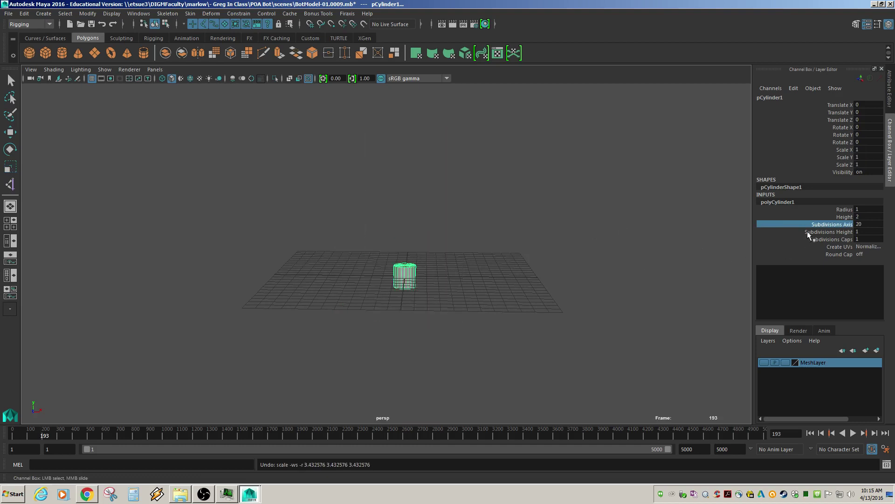
Set the cylinder's Subdivisions Axis to 6, Height to 22.8 and Radius to 0.6.
{"action": "middle_click_drag", "start_coordinate": [635, 238], "coordinate": [550, 244]}
{"action": "mouse_move", "coordinate": [497, 276]}
{"action": "left_mouse_down", "text": "alt"}
{"action": "mouse_move", "coordinate": [500, 318]}
{"action": "mouse_move", "coordinate": [514, 278]}
{"action": "left_mouse_up", "text": "alt"}
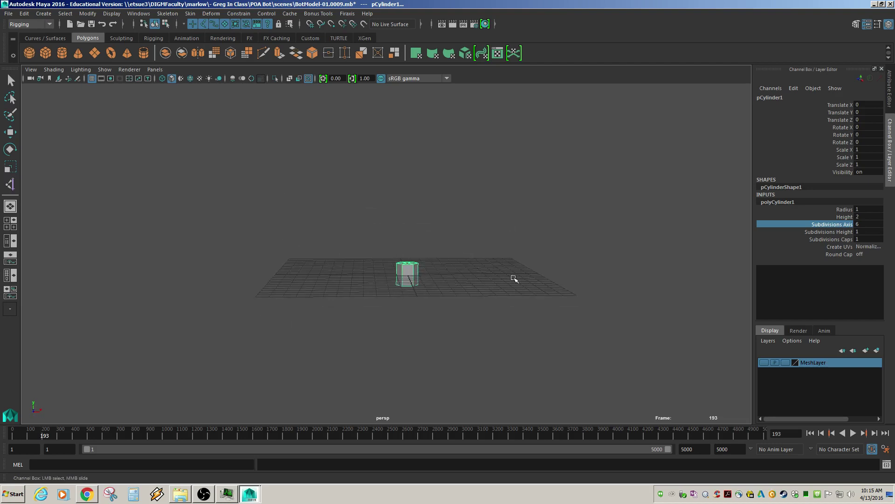
{"action": "left_click", "coordinate": [845, 217]}
{"action": "middle_click_drag", "start_coordinate": [540, 242], "coordinate": [806, 231]}
{"action": "left_click", "coordinate": [844, 209]}
{"action": "middle_click_drag", "start_coordinate": [544, 221], "coordinate": [540, 220]}
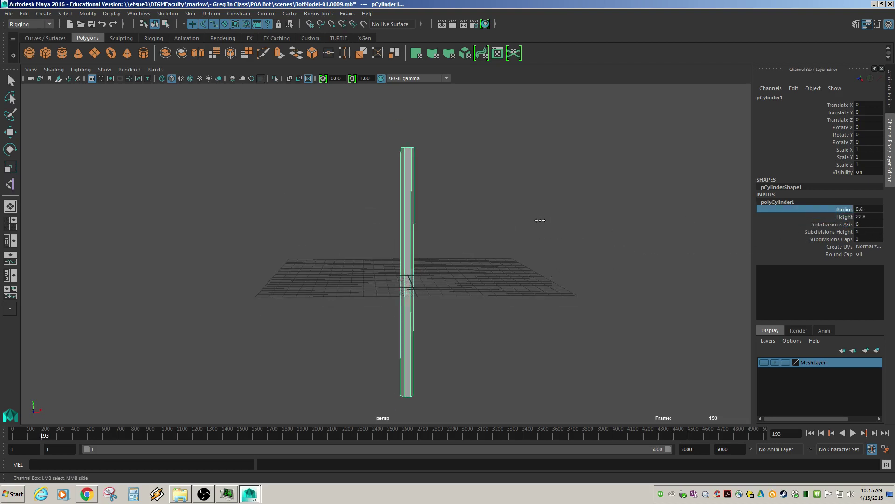
Try moving the cylinder's top ring of vertices about 18.8 in X and -7.2 in Y, and undo the move.
{"action": "left_click_drag", "start_coordinate": [418, 267], "coordinate": [404, 226], "text": "alt"}
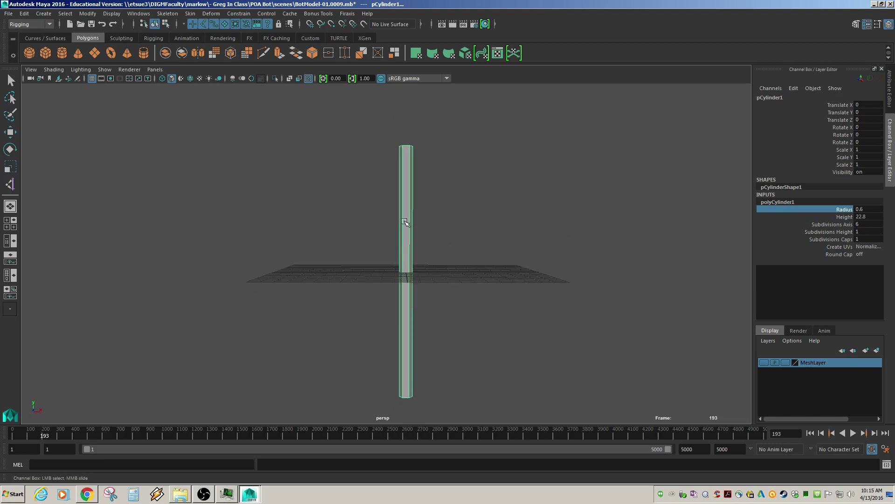
{"action": "key", "text": "F9"}
{"action": "left_click_drag", "start_coordinate": [362, 120], "coordinate": [501, 187]}
{"action": "key", "text": "r"}
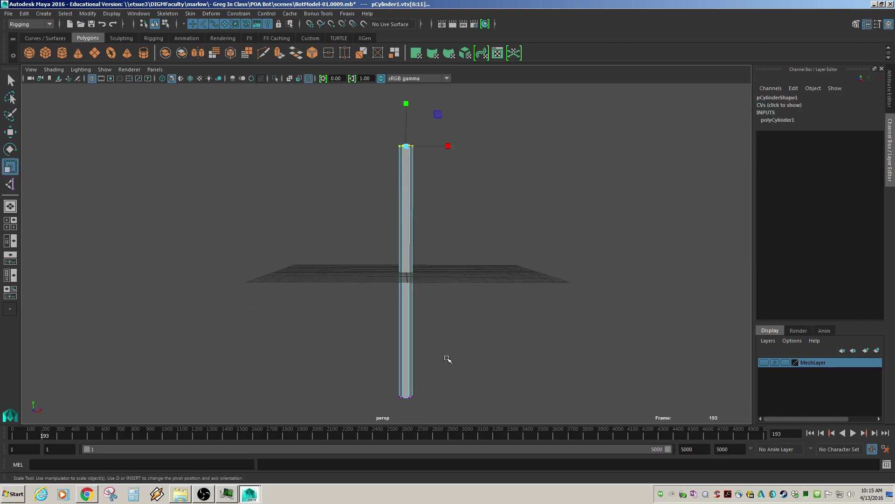
{"action": "key", "text": "w"}
{"action": "left_click_drag", "start_coordinate": [406, 146], "coordinate": [622, 228]}
{"action": "key", "text": "ctrl+z"}
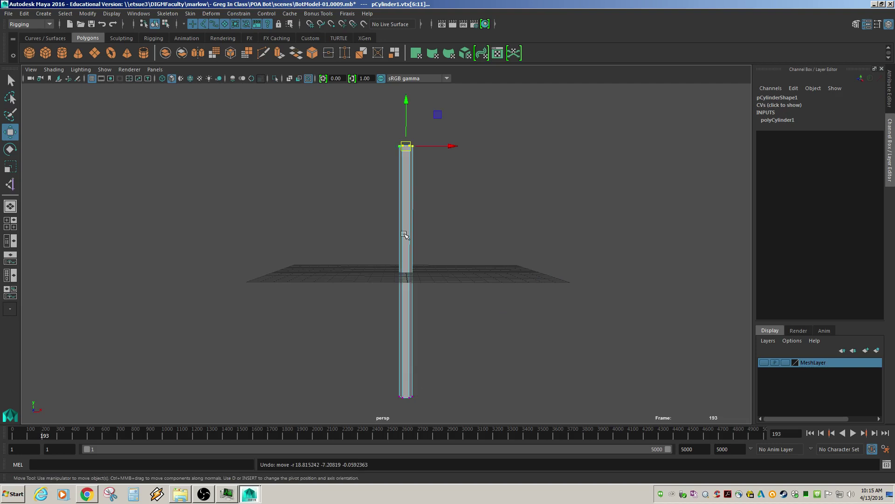
Hide the viewport grid, return to object mode, and set the cylinder's Subdivisions Height to 15.
{"action": "left_click", "coordinate": [91, 79]}
{"action": "left_click_drag", "start_coordinate": [323, 194], "coordinate": [339, 203], "text": "alt"}
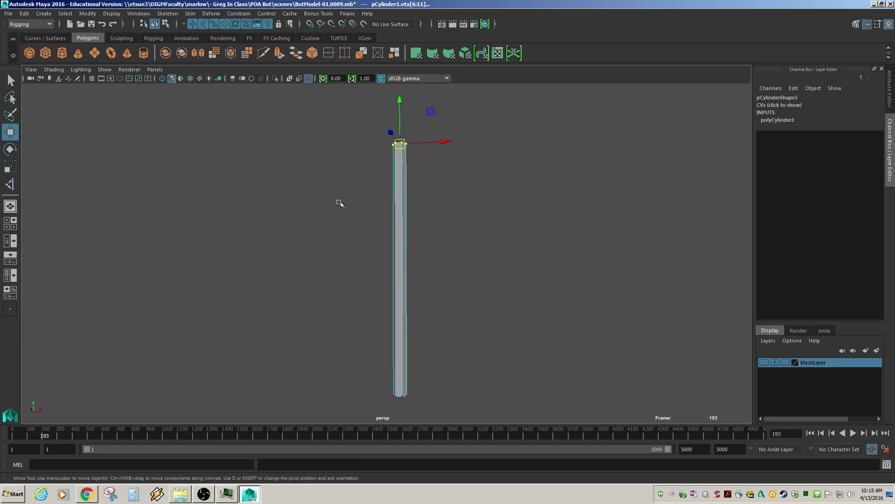
{"action": "key", "text": "F8"}
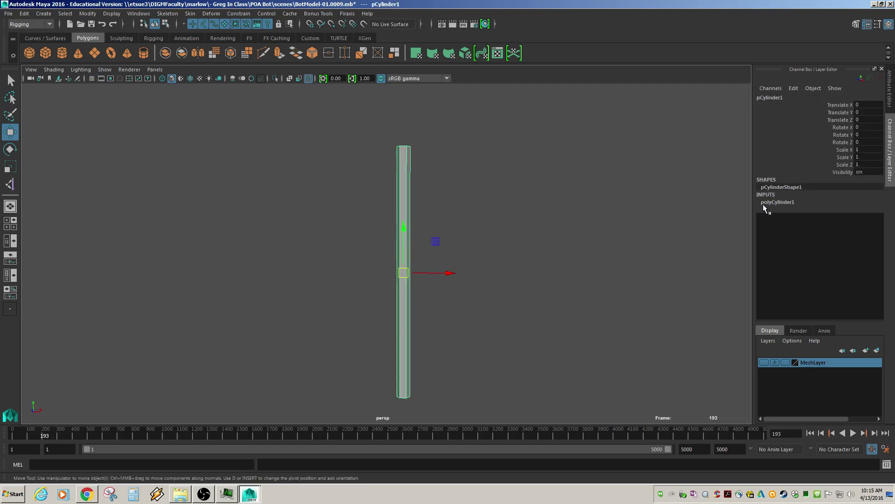
{"action": "left_click", "coordinate": [777, 203]}
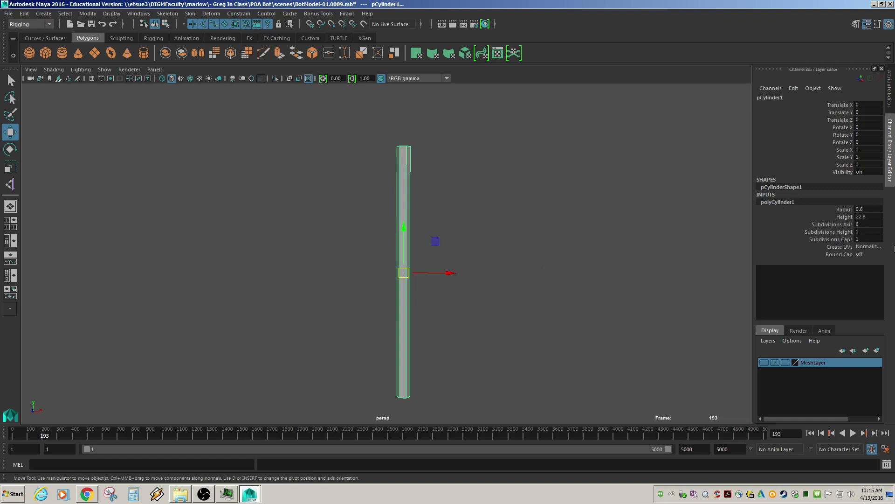
{"action": "left_click", "coordinate": [832, 231]}
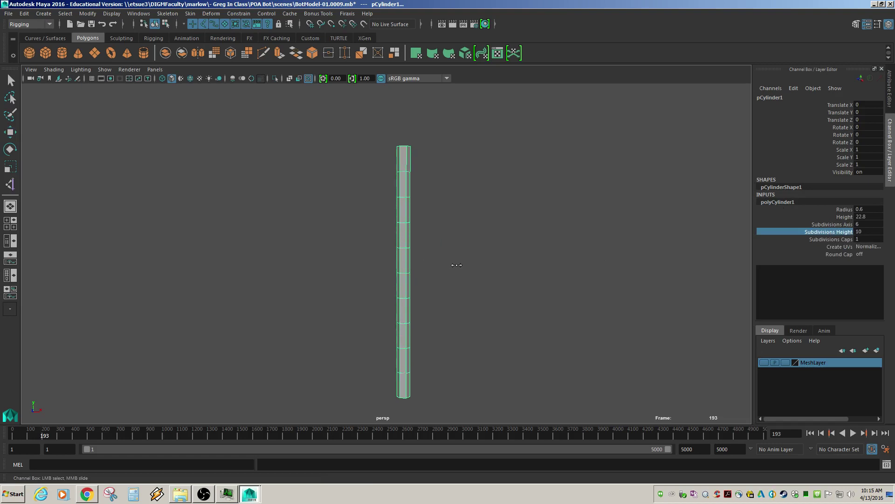
{"action": "middle_click_drag", "start_coordinate": [456, 265], "coordinate": [483, 274]}
Try bending the cylinder by moving the upper, middle and lower groups of vertices sideways, and undo all the moves.
{"action": "left_click_drag", "start_coordinate": [388, 253], "coordinate": [410, 248], "text": "alt"}
{"action": "key", "text": "F9"}
{"action": "left_click_drag", "start_coordinate": [371, 132], "coordinate": [464, 225]}
{"action": "key", "text": "w"}
{"action": "left_click_drag", "start_coordinate": [405, 185], "coordinate": [387, 187]}
{"action": "left_click_drag", "start_coordinate": [373, 225], "coordinate": [446, 256]}
{"action": "left_click_drag", "start_coordinate": [369, 276], "coordinate": [364, 313]}
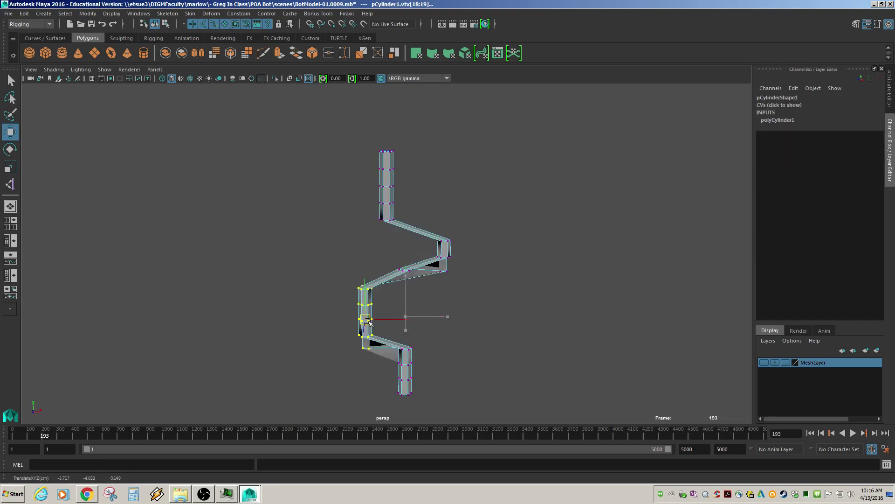
{"action": "key", "text": "ctrl+z"}
{"action": "key", "text": "ctrl+z"}
{"action": "key", "text": "ctrl+z"}
{"action": "key", "text": "ctrl+z"}
{"action": "key", "text": "ctrl+z"}
{"action": "key", "text": "ctrl+z"}
{"action": "key", "text": "ctrl+z"}
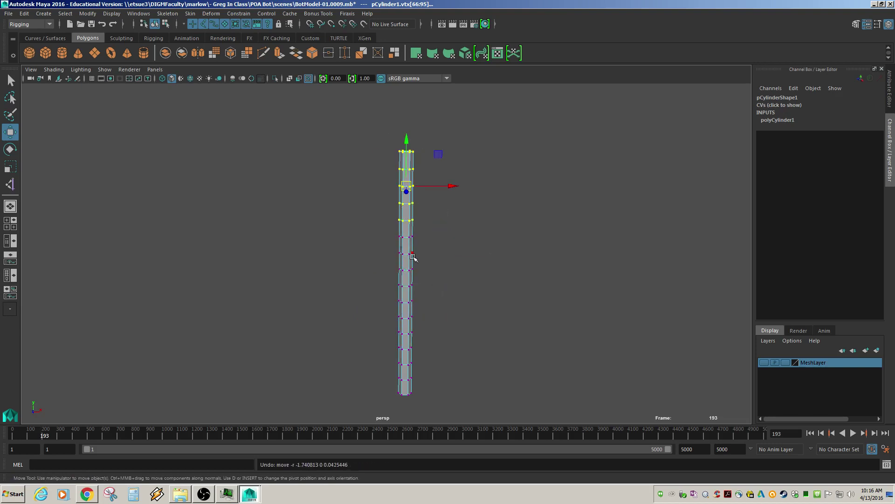
Leave vertex editing of the cylinder for object mode and clear the selection.
{"action": "left_click", "coordinate": [480, 250]}
{"action": "left_click", "coordinate": [410, 254]}
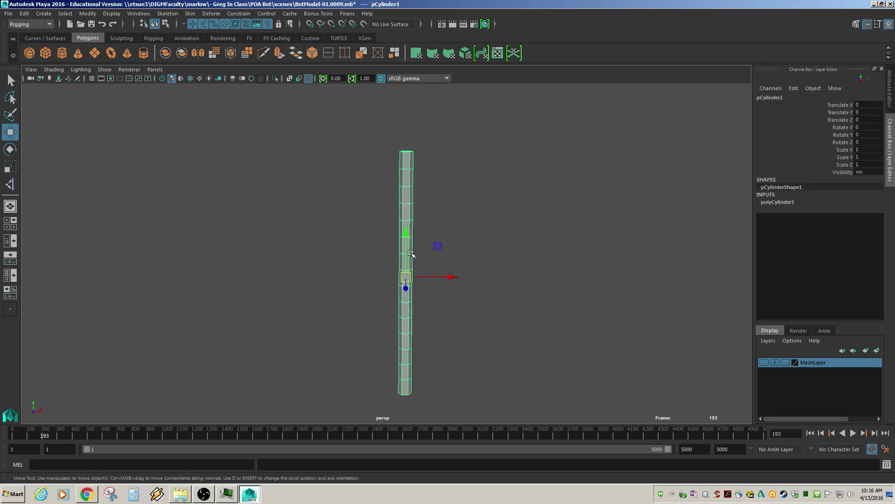
{"action": "left_click_drag", "start_coordinate": [411, 254], "coordinate": [367, 280], "text": "alt"}
{"action": "left_click", "coordinate": [513, 241]}
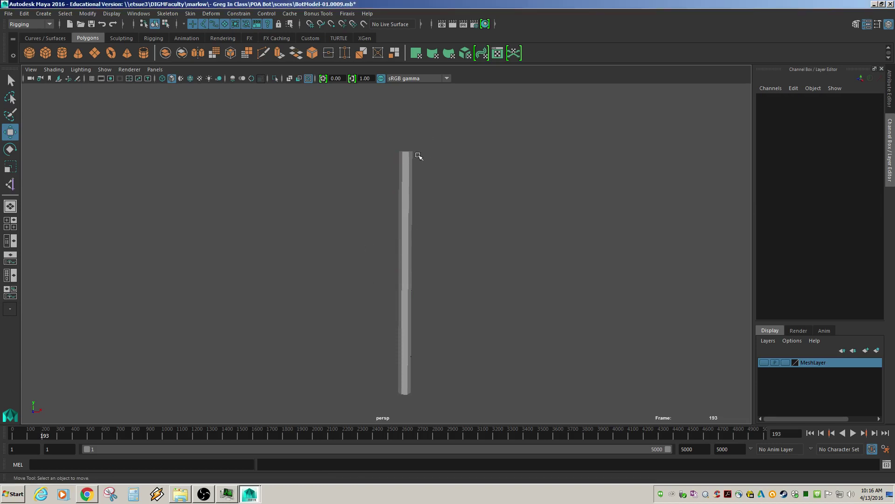
{"action": "left_click_drag", "start_coordinate": [470, 286], "coordinate": [512, 316], "text": "alt"}
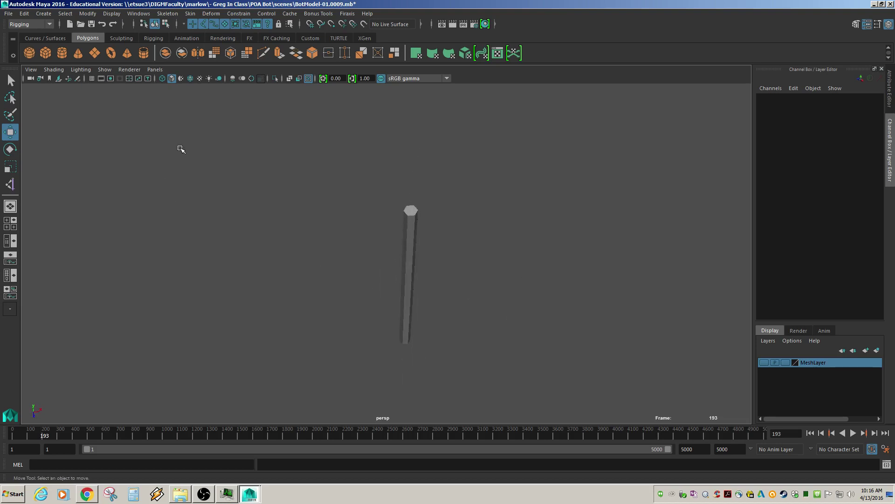
{"action": "left_click_drag", "start_coordinate": [360, 237], "coordinate": [378, 379], "text": "alt"}
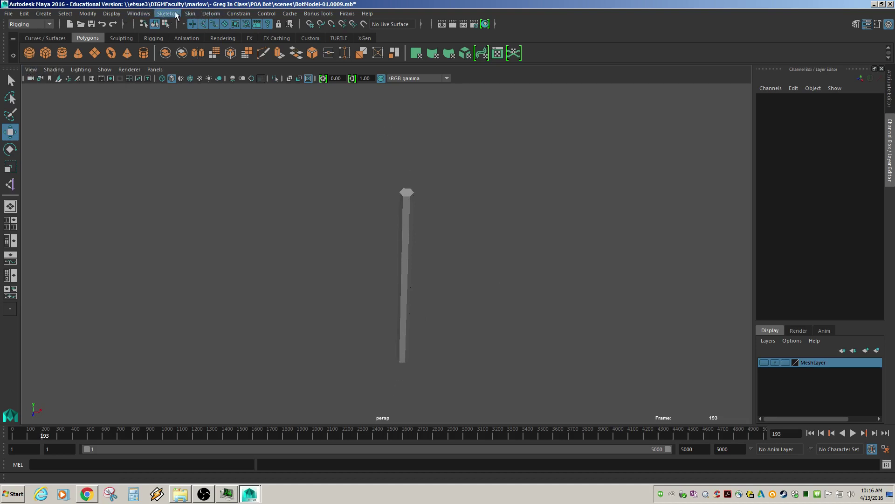
Try drawing a chain of five joints up the cylinder in the perspective view, and delete the chain.
{"action": "left_click", "coordinate": [176, 14]}
{"action": "left_click", "coordinate": [186, 38]}
{"action": "left_click", "coordinate": [402, 363]}
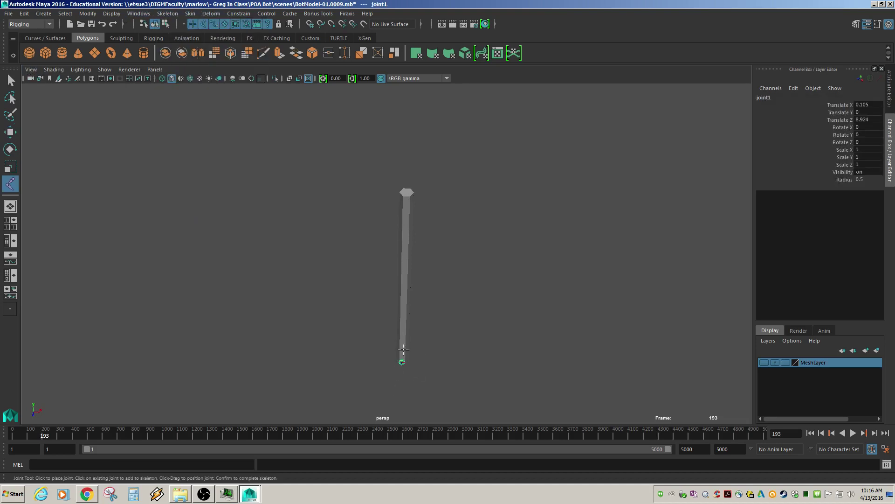
{"action": "left_click", "coordinate": [404, 320]}
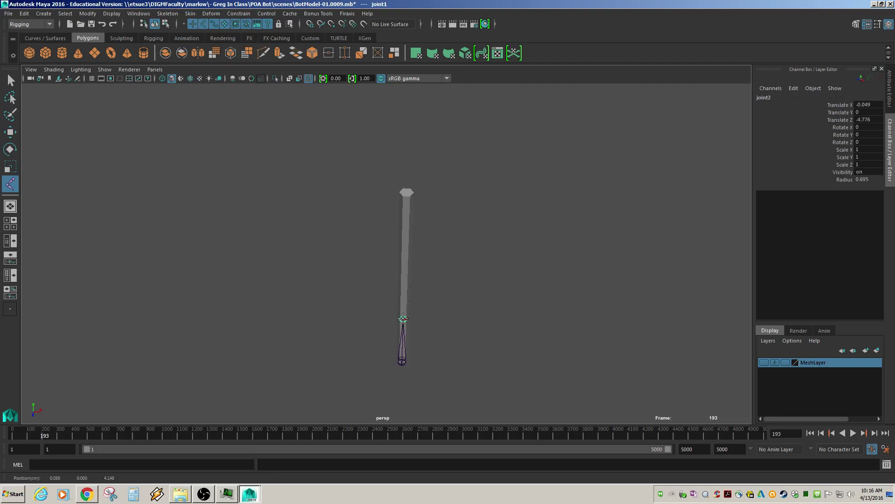
{"action": "left_click", "coordinate": [404, 279]}
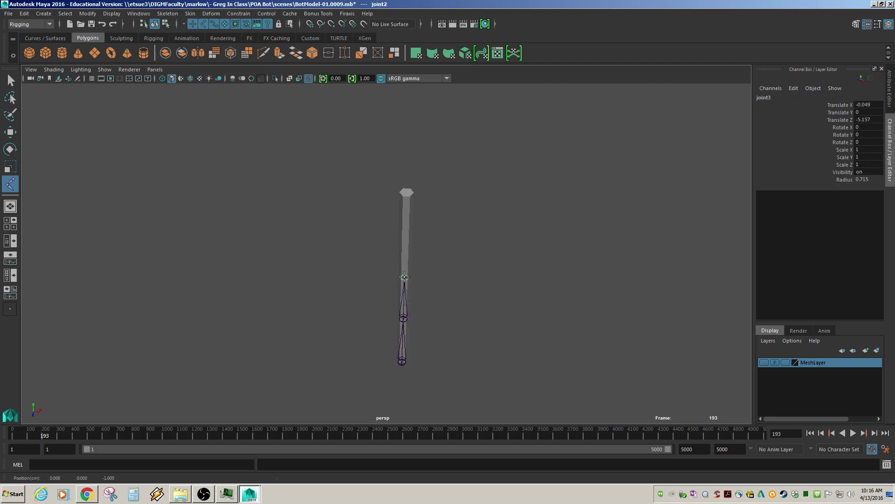
{"action": "left_click", "coordinate": [404, 231]}
{"action": "left_click", "coordinate": [406, 193]}
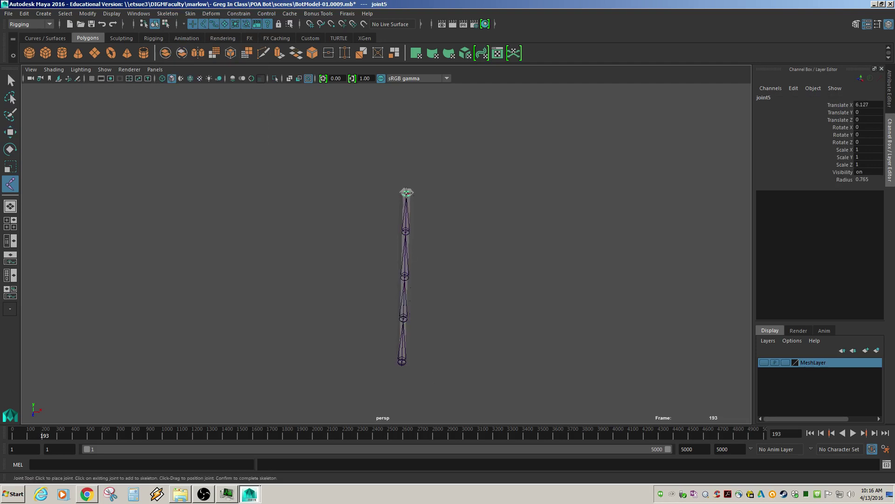
{"action": "left_click_drag", "start_coordinate": [475, 257], "coordinate": [397, 254], "text": "alt"}
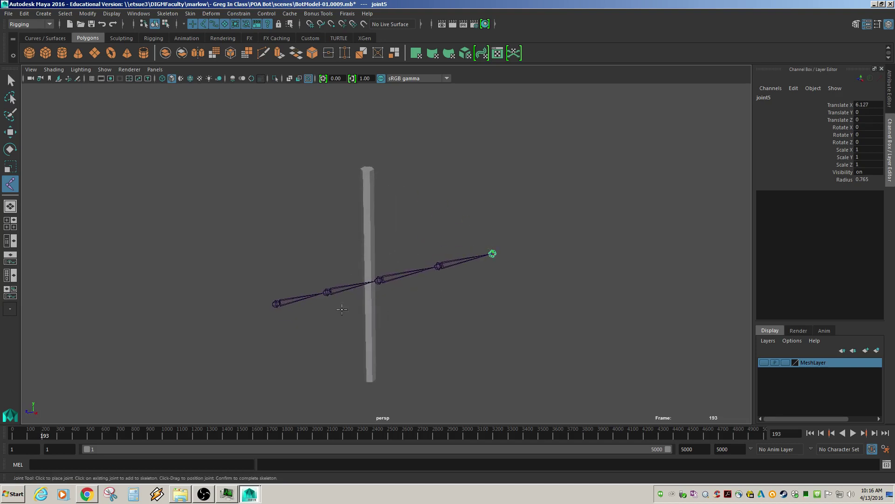
{"action": "left_click_drag", "start_coordinate": [342, 309], "coordinate": [326, 320], "text": "alt"}
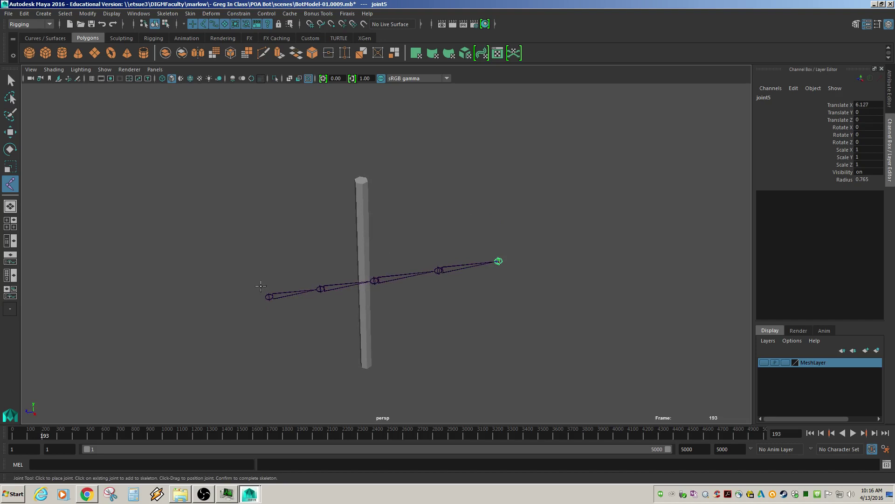
{"action": "key", "text": "w"}
{"action": "key", "text": "Delete"}
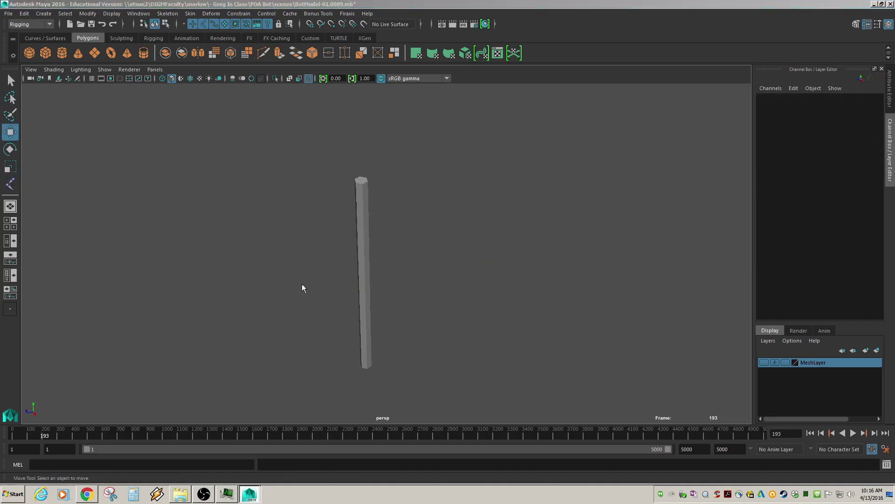
Draw a vertical chain of six joints in the side view, centred in the cylinder from its base to its top.
{"action": "key", "text": "space"}
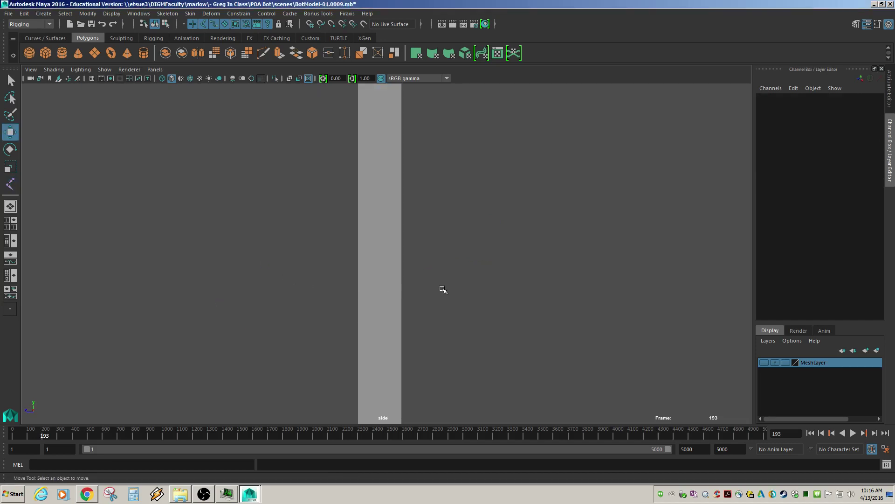
{"action": "key", "text": "a"}
{"action": "middle_click_drag", "start_coordinate": [444, 289], "coordinate": [498, 280], "text": "alt"}
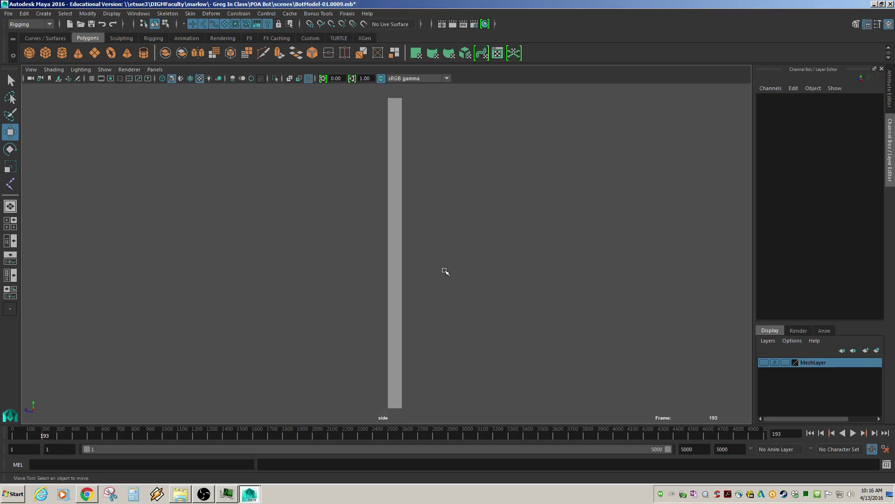
{"action": "key", "text": "6"}
{"action": "left_click", "coordinate": [166, 14]}
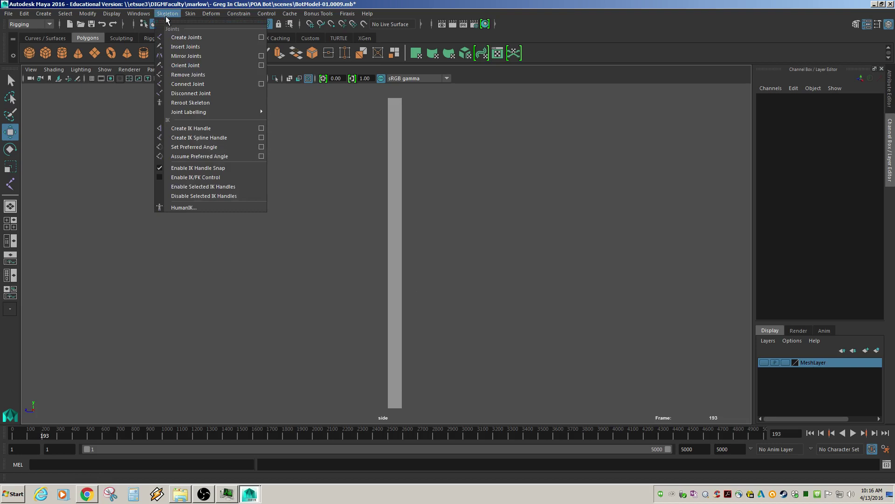
{"action": "left_click", "coordinate": [186, 37]}
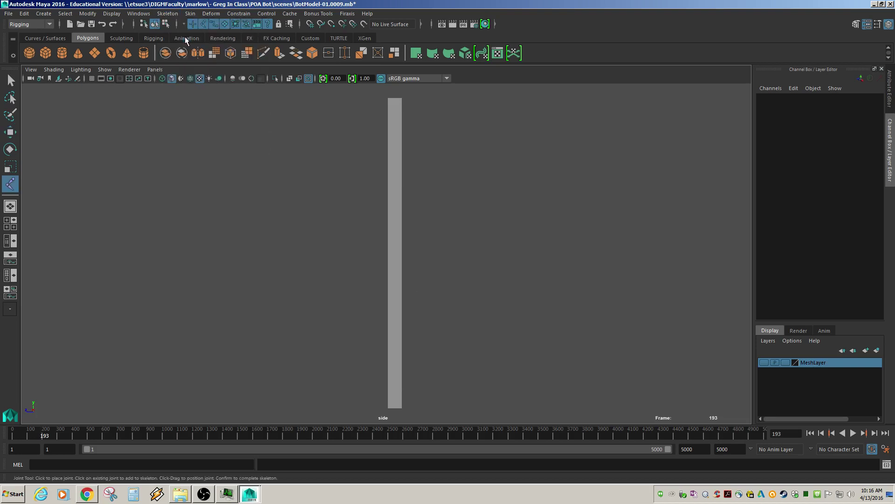
{"action": "left_click", "coordinate": [395, 407]}
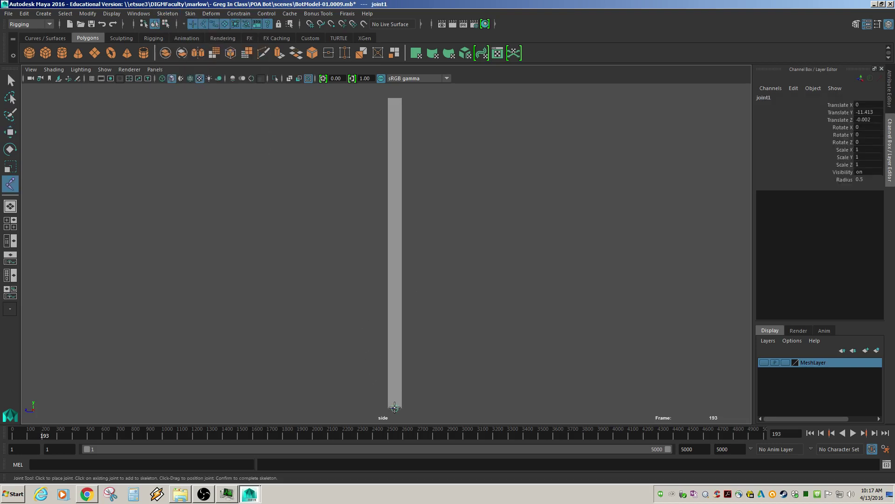
{"action": "left_click", "coordinate": [395, 353]}
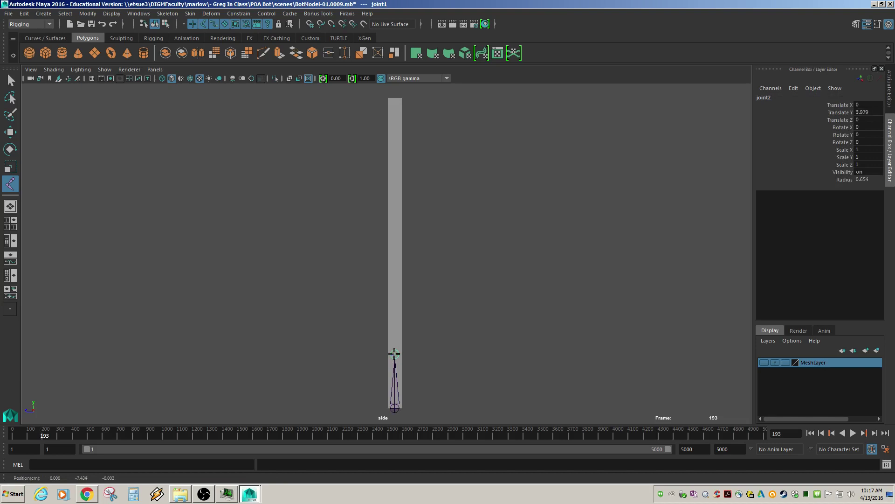
{"action": "left_click", "coordinate": [394, 289]}
{"action": "left_click_drag", "start_coordinate": [395, 290], "coordinate": [395, 279]}
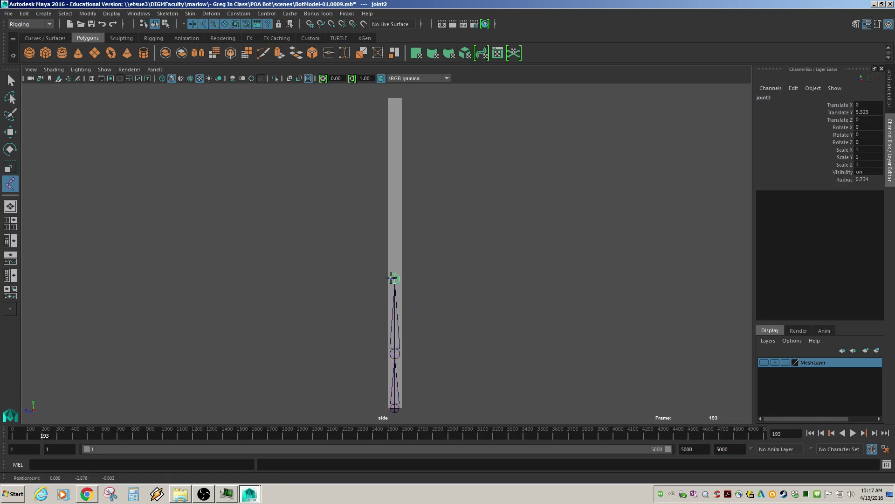
{"action": "left_click", "coordinate": [394, 213]}
{"action": "left_click", "coordinate": [395, 155]}
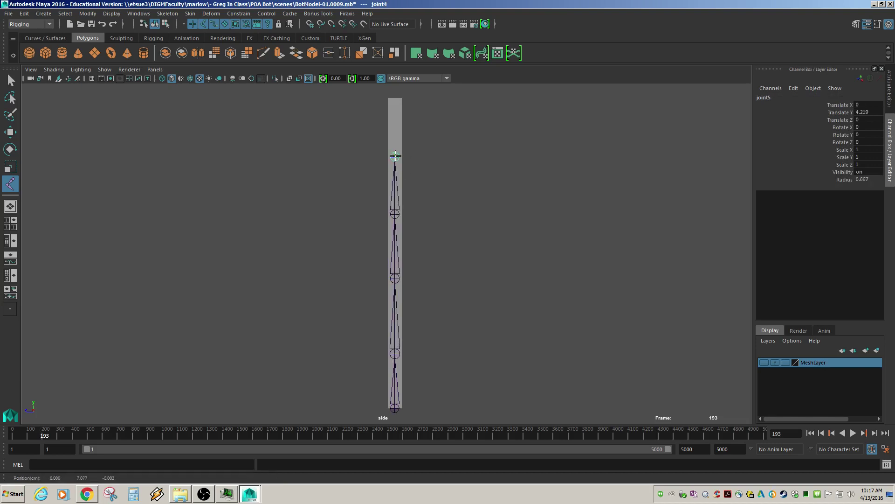
{"action": "left_click_drag", "start_coordinate": [395, 115], "coordinate": [394, 96]}
{"action": "key", "text": "w"}
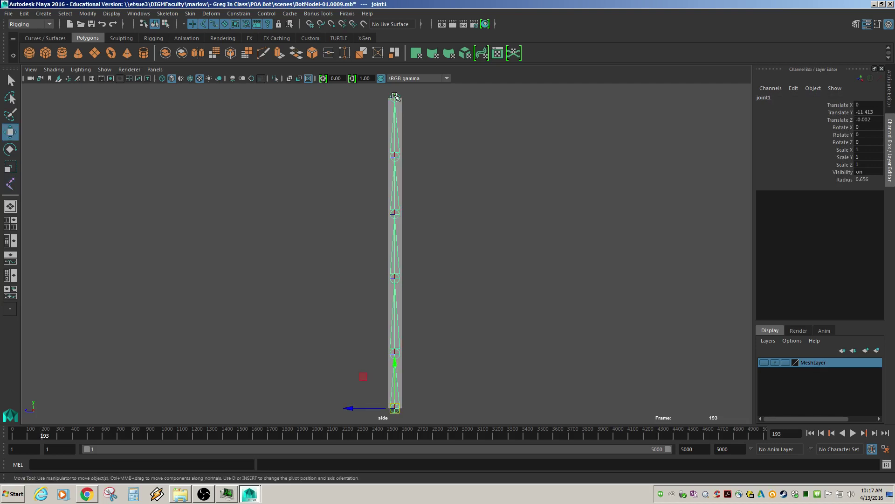
Switch X-Ray Joints shading off and back on in the perspective view to compare how the joint chain displays.
{"action": "left_click_drag", "start_coordinate": [448, 165], "coordinate": [442, 238], "text": "alt"}
{"action": "right_click_drag", "start_coordinate": [441, 238], "coordinate": [332, 289], "text": "alt"}
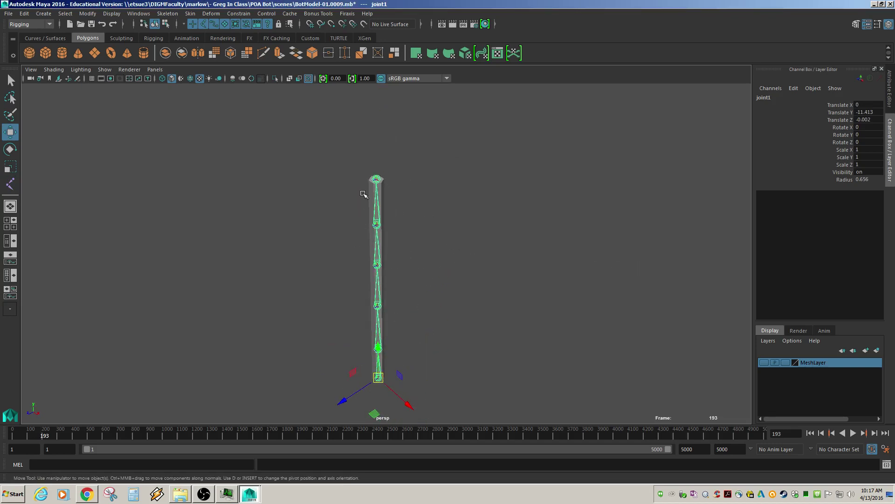
{"action": "left_click", "coordinate": [422, 213]}
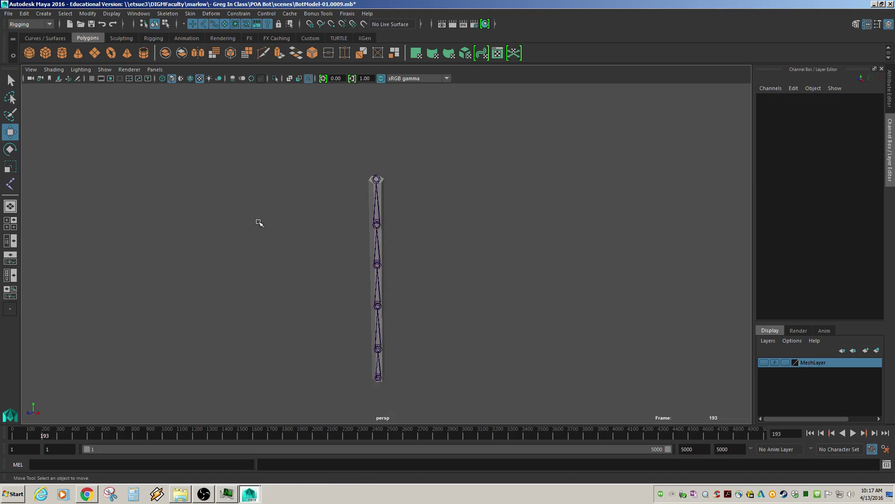
{"action": "left_click", "coordinate": [51, 70]}
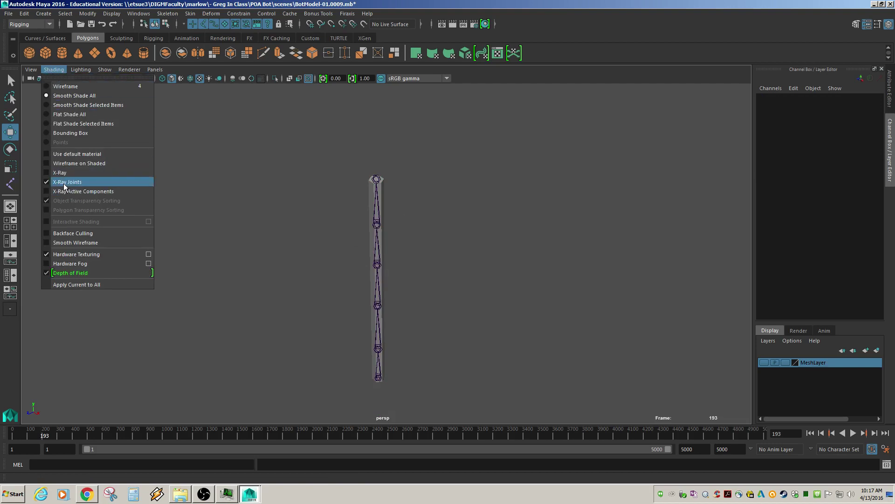
{"action": "left_click", "coordinate": [63, 183]}
{"action": "left_click", "coordinate": [50, 70]}
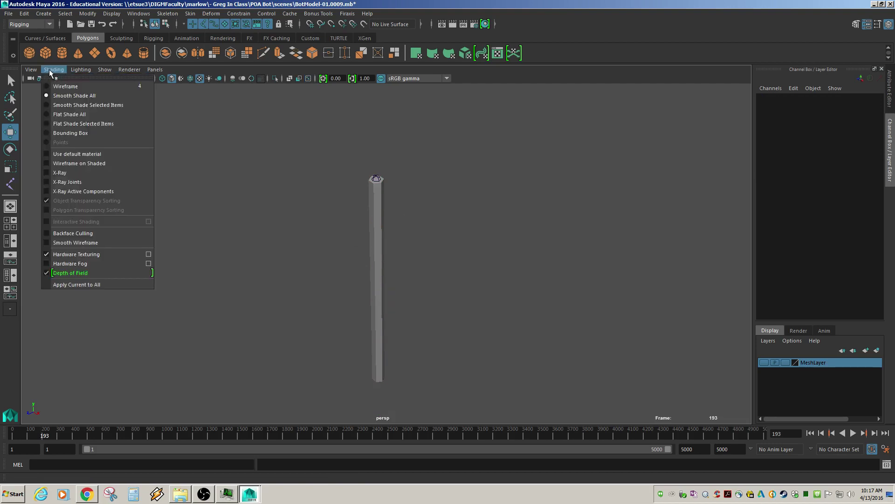
{"action": "left_click", "coordinate": [64, 183]}
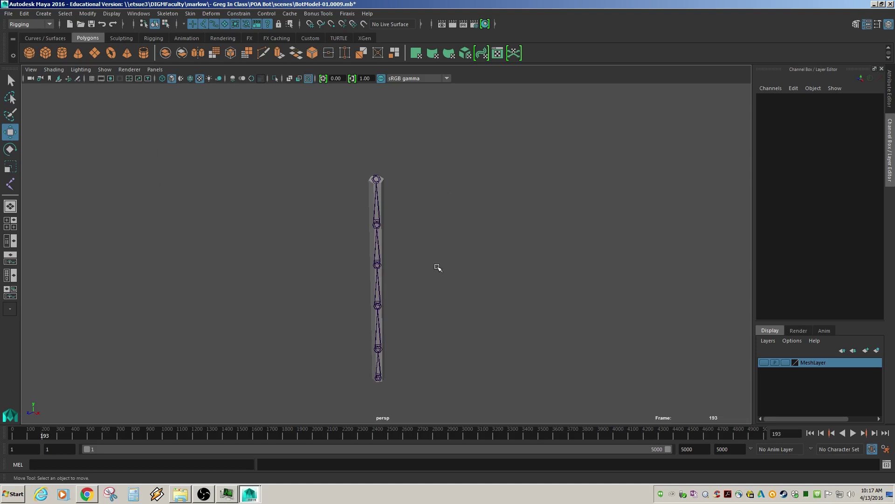
Try rotating the third joint from the base about its Y axis, and undo the rotation.
{"action": "left_click_drag", "start_coordinate": [437, 267], "coordinate": [460, 260], "text": "alt"}
{"action": "right_click_drag", "start_coordinate": [460, 260], "coordinate": [490, 271], "text": "alt"}
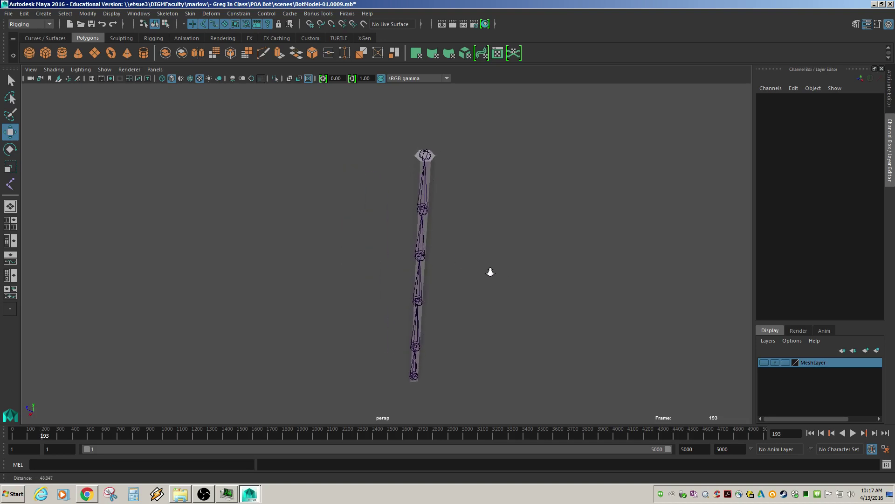
{"action": "left_click_drag", "start_coordinate": [490, 272], "coordinate": [413, 238], "text": "alt"}
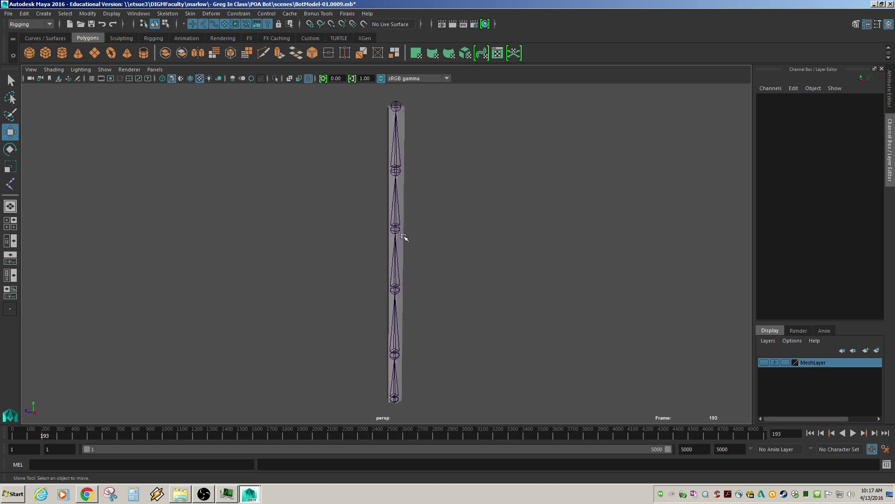
{"action": "left_click", "coordinate": [398, 269]}
{"action": "key", "text": "e"}
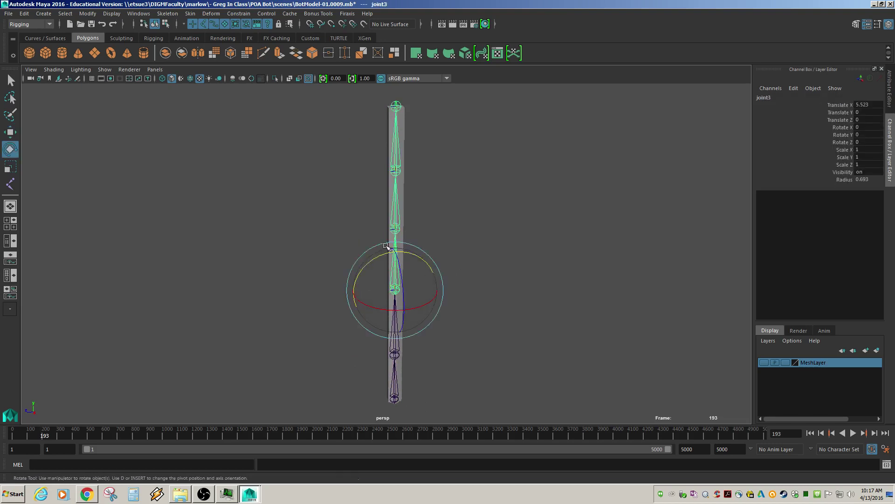
{"action": "left_click_drag", "start_coordinate": [384, 246], "coordinate": [357, 285]}
{"action": "key", "text": "ctrl+z"}
{"action": "key", "text": "ctrl+z"}
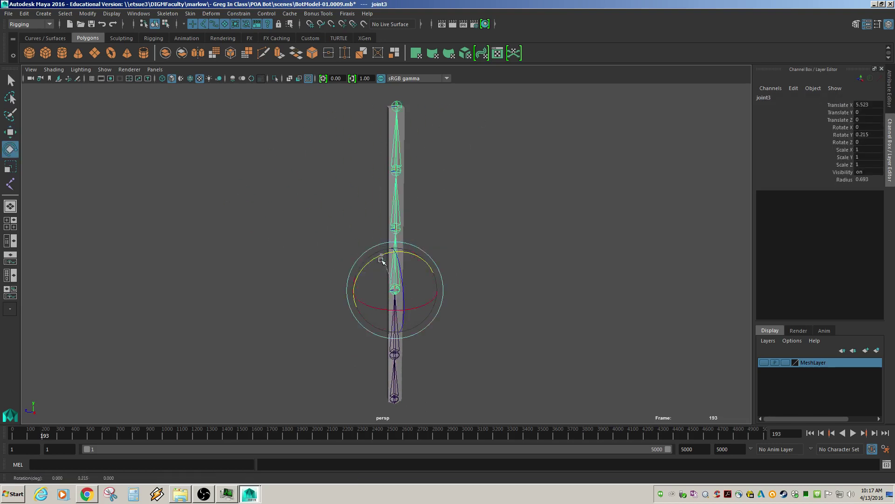
Select the chain's root joint together with the cylinder.
{"action": "left_click", "coordinate": [395, 399]}
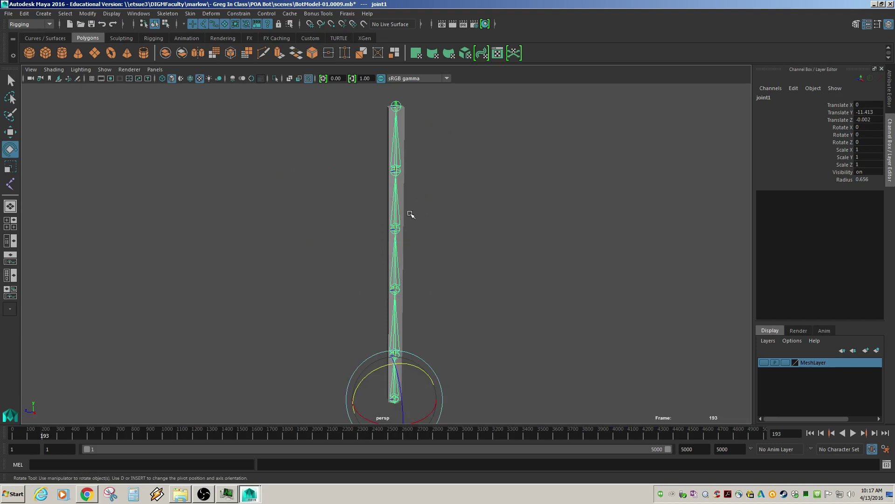
{"action": "left_click", "coordinate": [394, 202]}
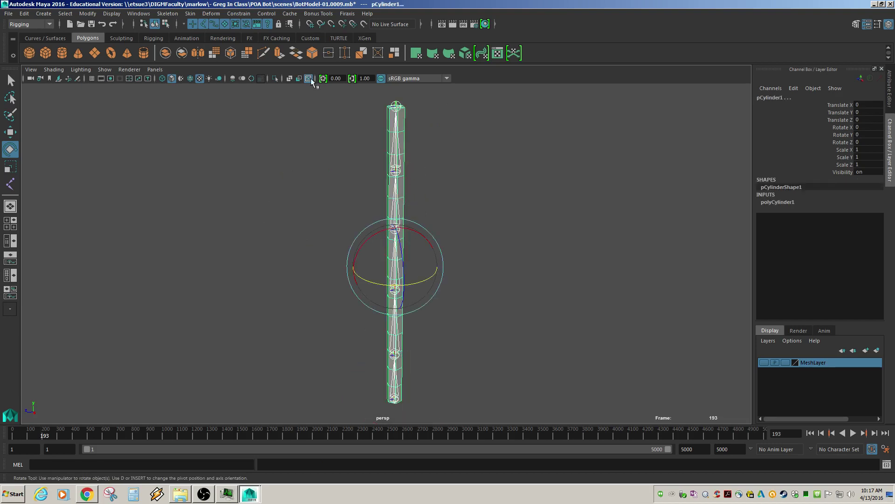
Try binding the cylinder's skin to Selected joints with the Closest distance bind method.
{"action": "left_click", "coordinate": [192, 14]}
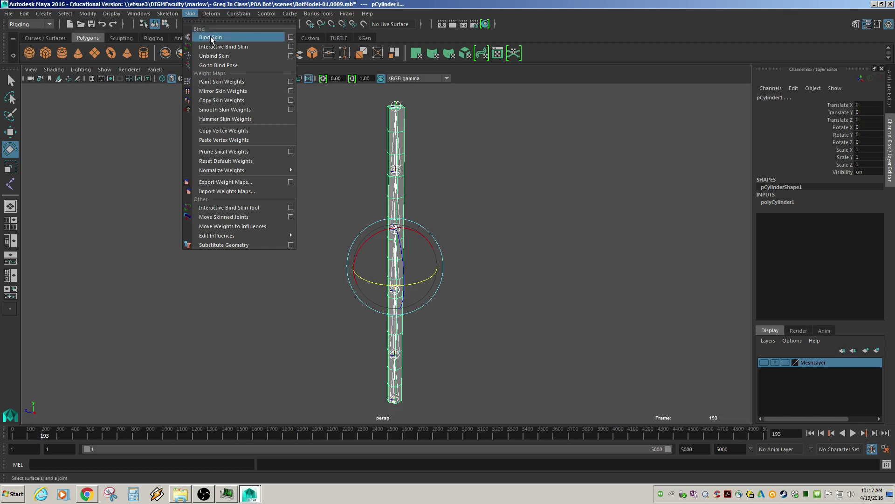
{"action": "left_click", "coordinate": [291, 37]}
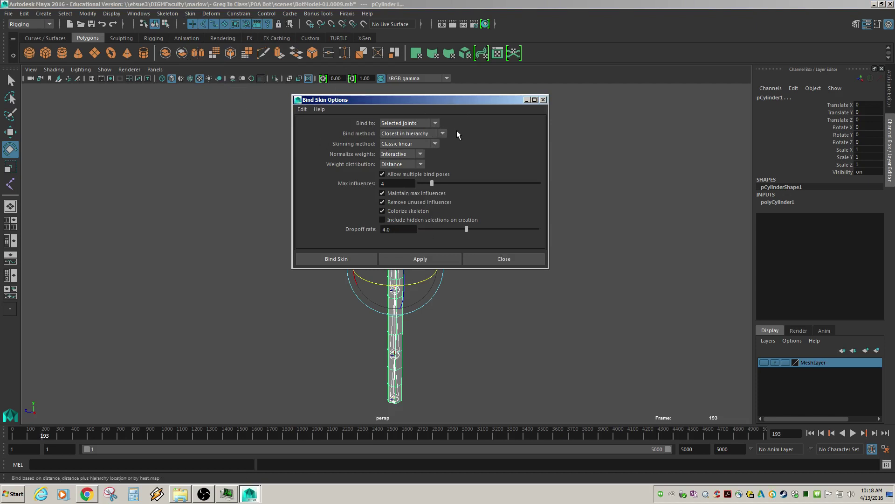
{"action": "left_click", "coordinate": [430, 133]}
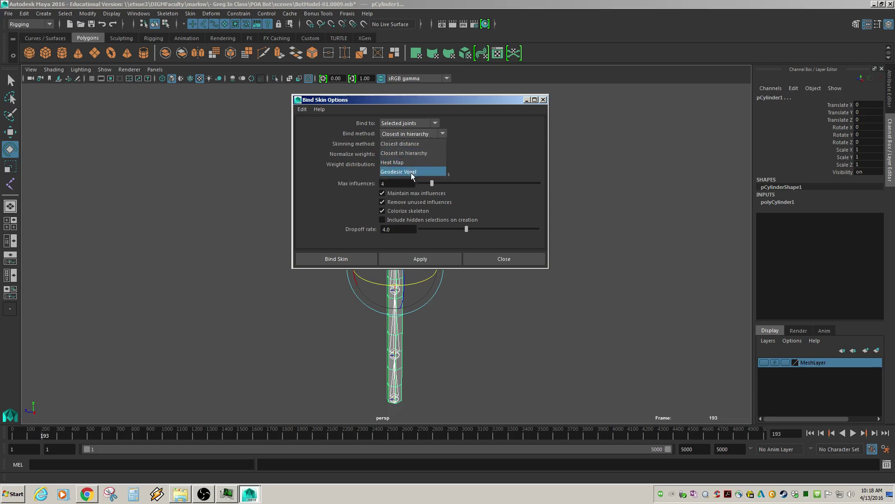
{"action": "left_click", "coordinate": [398, 145]}
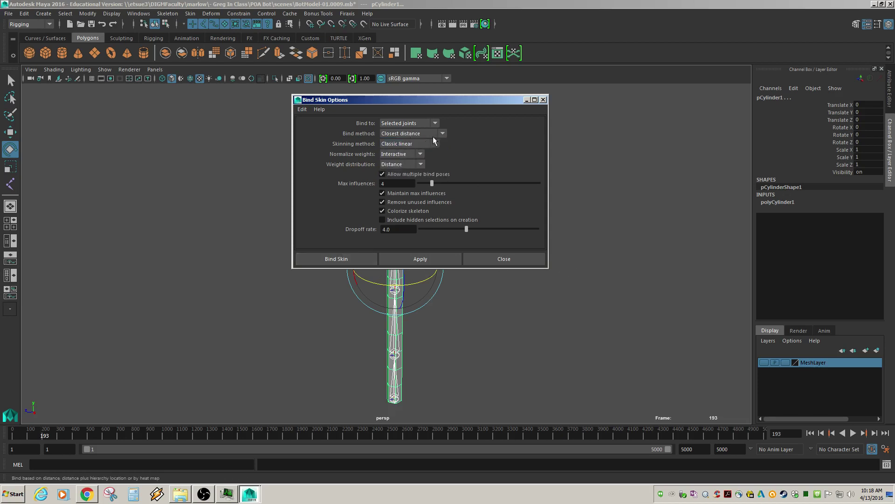
{"action": "left_click", "coordinate": [337, 259]}
{"action": "left_click", "coordinate": [500, 257]}
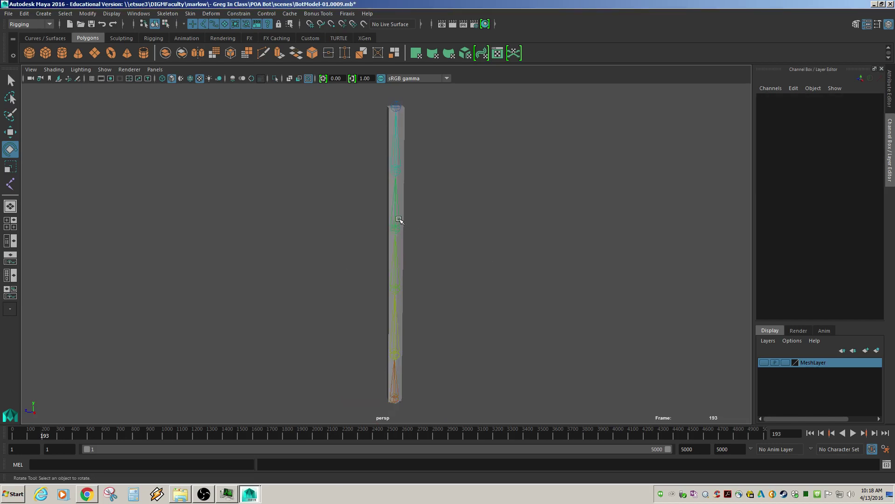
Try rotating a joint midway up the cylinder to test the bind, and undo both the rotation and the skin binding.
{"action": "left_click", "coordinate": [399, 219]}
{"action": "left_click_drag", "start_coordinate": [426, 206], "coordinate": [361, 232]}
{"action": "key", "text": "ctrl+z"}
{"action": "key", "text": "ctrl+z"}
{"action": "key", "text": "ctrl+z"}
{"action": "key", "text": "ctrl+z"}
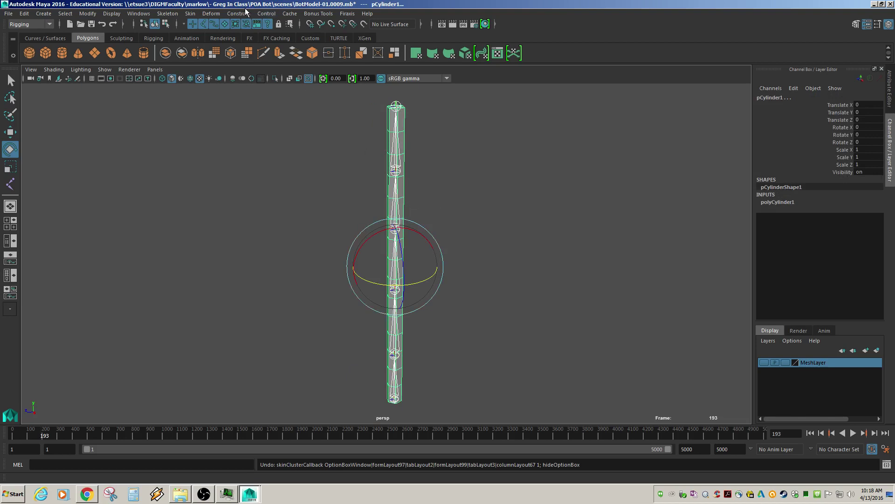
Bind the cylinder's skin using Joint hierarchy and the Closest in hierarchy bind method.
{"action": "left_click", "coordinate": [191, 14]}
{"action": "left_click", "coordinate": [290, 37]}
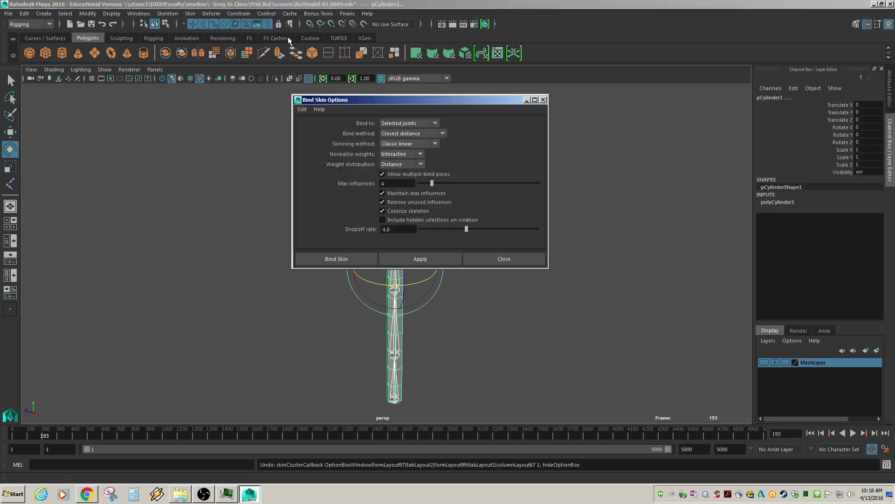
{"action": "left_click", "coordinate": [441, 135]}
{"action": "left_click", "coordinate": [430, 153]}
{"action": "left_click", "coordinate": [435, 124]}
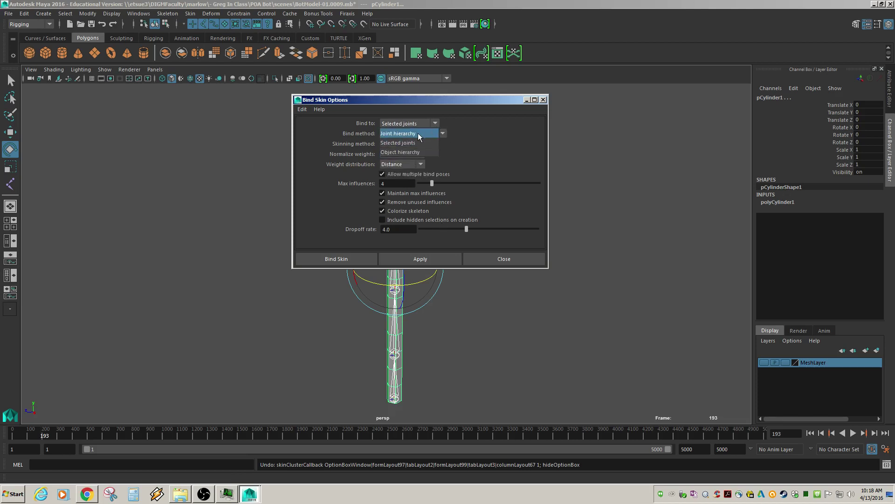
{"action": "left_click", "coordinate": [418, 133]}
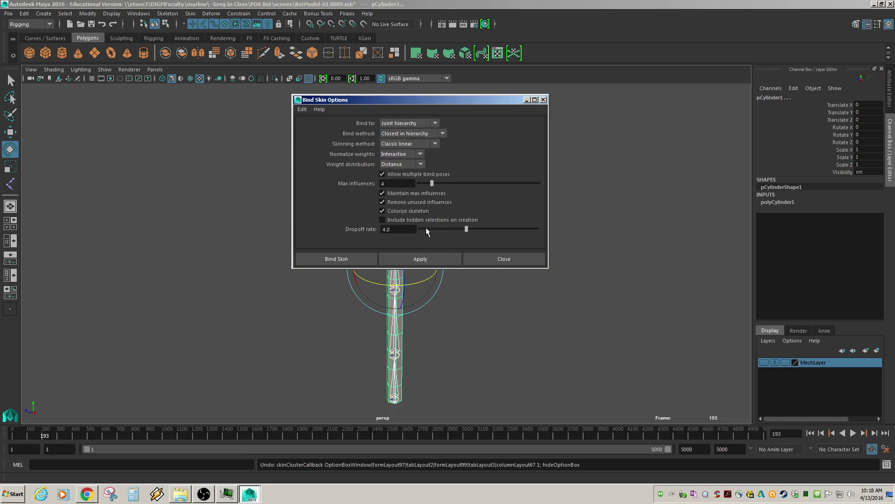
{"action": "left_click", "coordinate": [343, 260]}
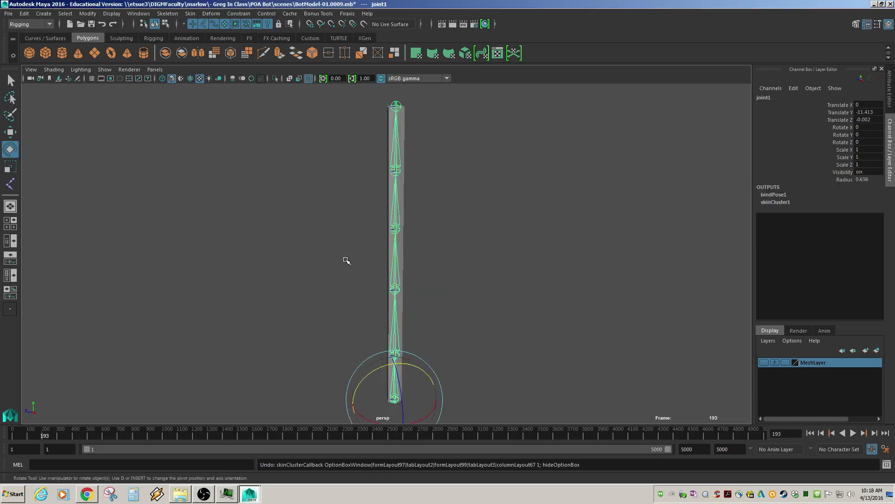
Rotate the fourth and fifth joints from the base to bend the upper part of the cylinder.
{"action": "left_click", "coordinate": [493, 285]}
{"action": "left_click", "coordinate": [397, 228]}
{"action": "left_click_drag", "start_coordinate": [380, 193], "coordinate": [355, 224]}
{"action": "left_click", "coordinate": [532, 184]}
{"action": "left_click", "coordinate": [336, 183]}
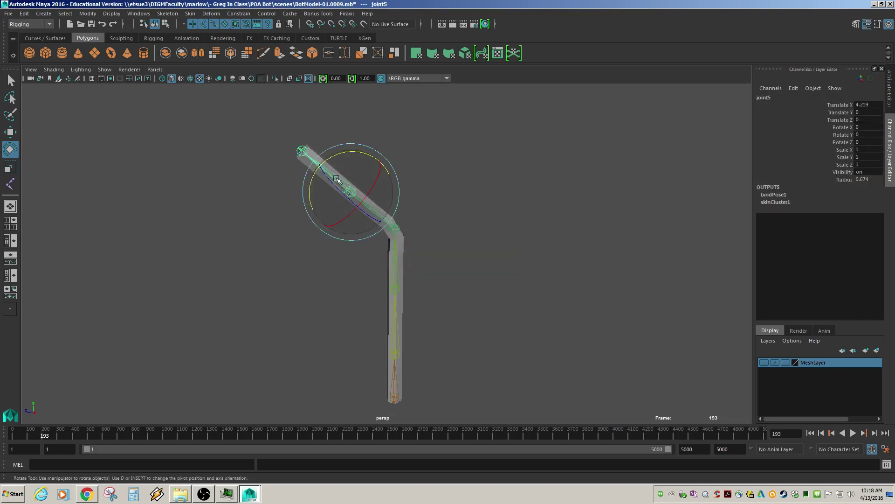
{"action": "left_click_drag", "start_coordinate": [336, 156], "coordinate": [317, 196]}
{"action": "left_click", "coordinate": [502, 187]}
Bend the cylinder at the third joint from the base, and rotate the second joint about 27 degrees in Y.
{"action": "left_click_drag", "start_coordinate": [502, 187], "coordinate": [377, 256], "text": "alt"}
{"action": "left_click", "coordinate": [380, 286]}
{"action": "left_click", "coordinate": [460, 286]}
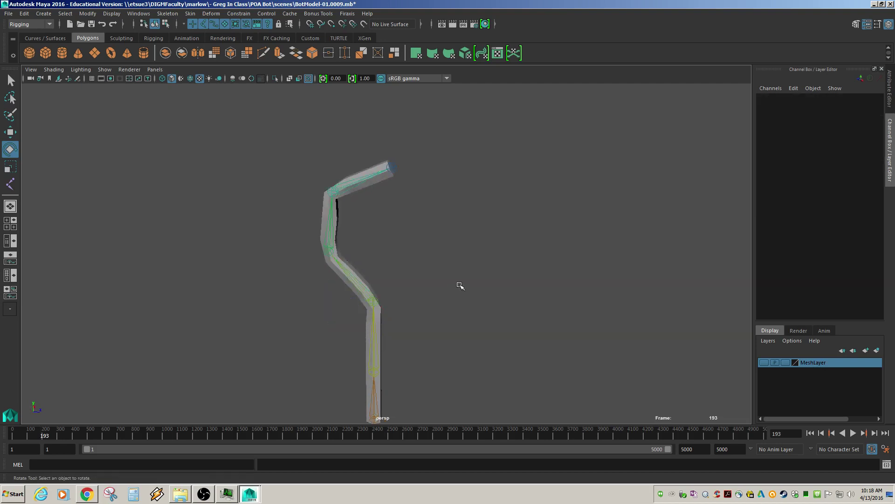
{"action": "left_click", "coordinate": [376, 347]}
{"action": "left_click_drag", "start_coordinate": [406, 343], "coordinate": [395, 340]}
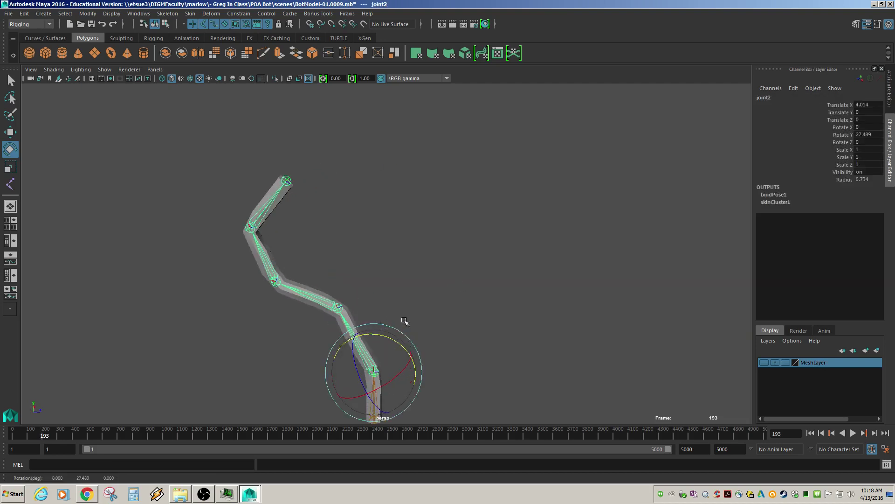
{"action": "left_click", "coordinate": [480, 314]}
{"action": "left_click_drag", "start_coordinate": [480, 314], "coordinate": [627, 255], "text": "alt"}
Examine how the cylinder's vertices follow the bent joints, picking individual vertices between and near the middle joints.
{"action": "left_click", "coordinate": [372, 242]}
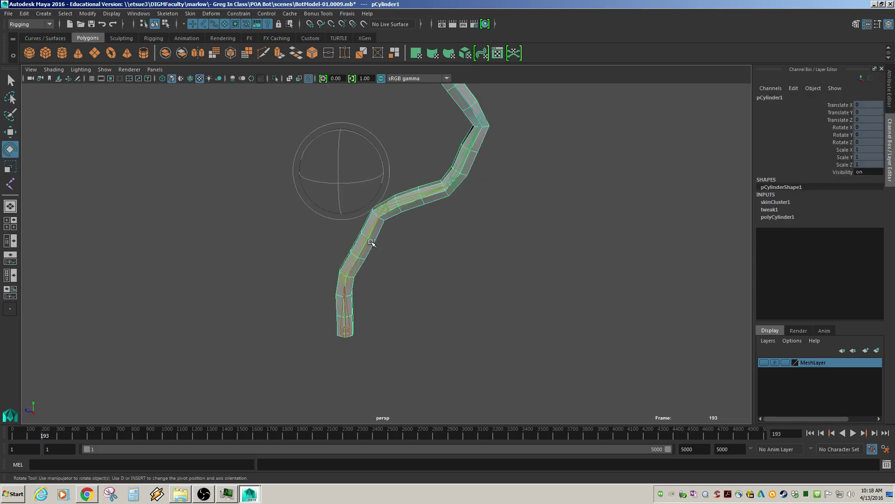
{"action": "scroll", "coordinate": [362, 269], "scroll_direction": "up", "scroll_amount": 6}
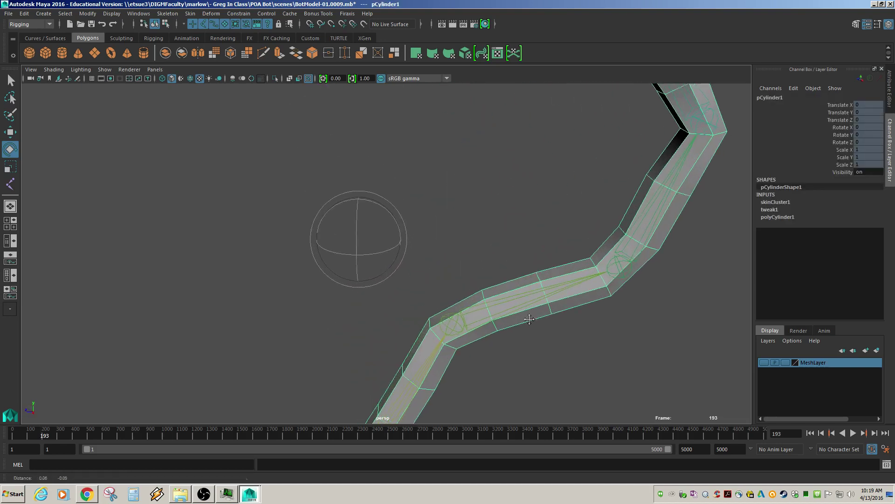
{"action": "left_click", "coordinate": [428, 224]}
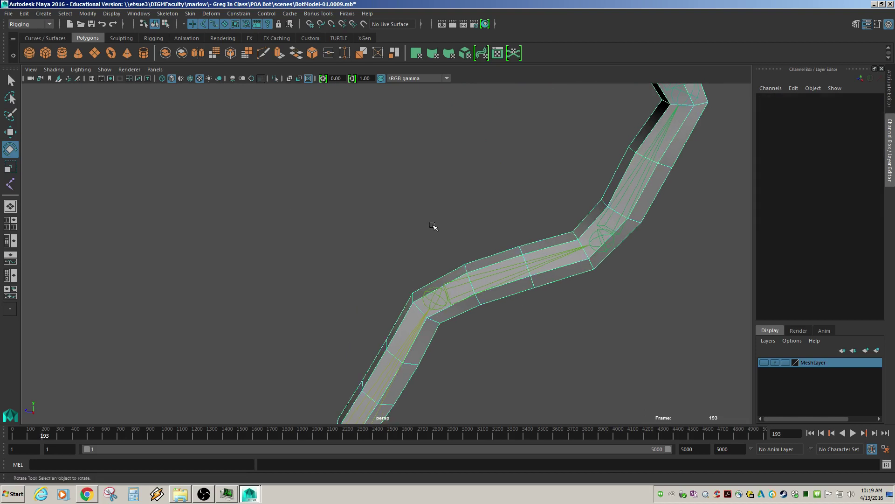
{"action": "left_click", "coordinate": [470, 276]}
{"action": "left_click", "coordinate": [512, 253]}
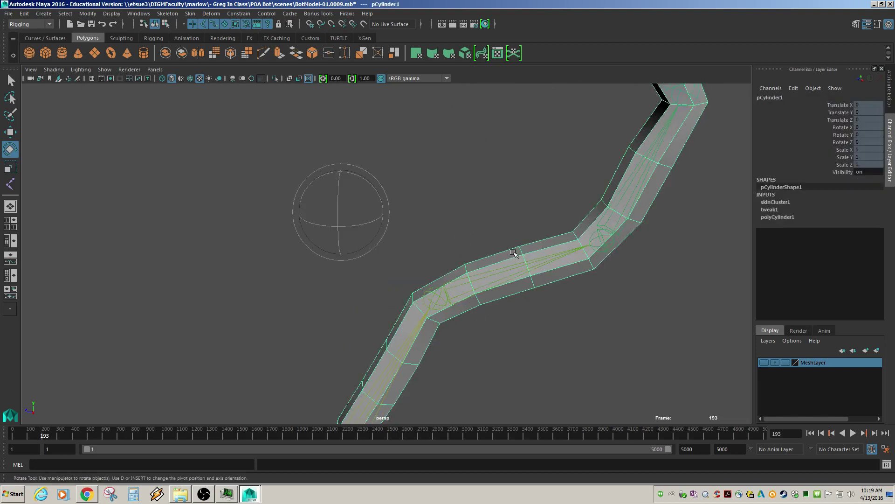
{"action": "key", "text": "F9"}
{"action": "left_click_drag", "start_coordinate": [486, 224], "coordinate": [533, 254]}
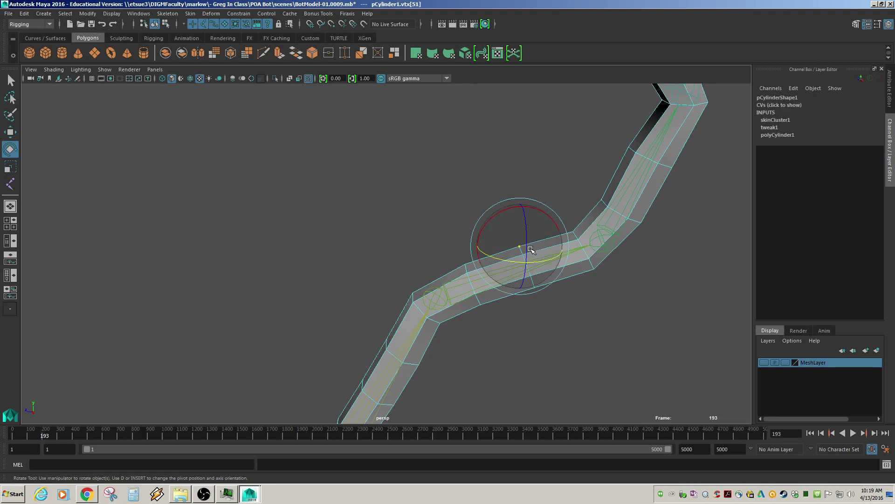
{"action": "left_click_drag", "start_coordinate": [604, 204], "coordinate": [604, 205]}
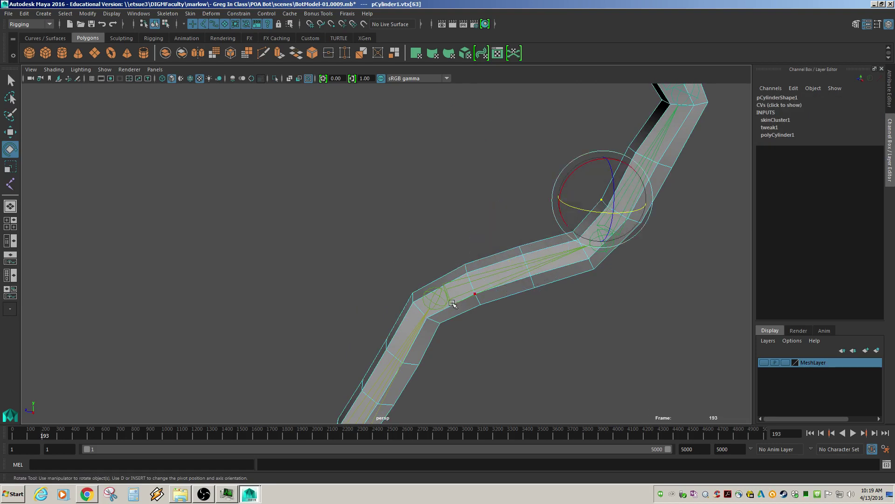
{"action": "left_click_drag", "start_coordinate": [452, 303], "coordinate": [497, 305], "text": "alt"}
Activate the Paint Skin Weights Tool on the cylinder with its tool settings displayed.
{"action": "key", "text": "ctrl+z"}
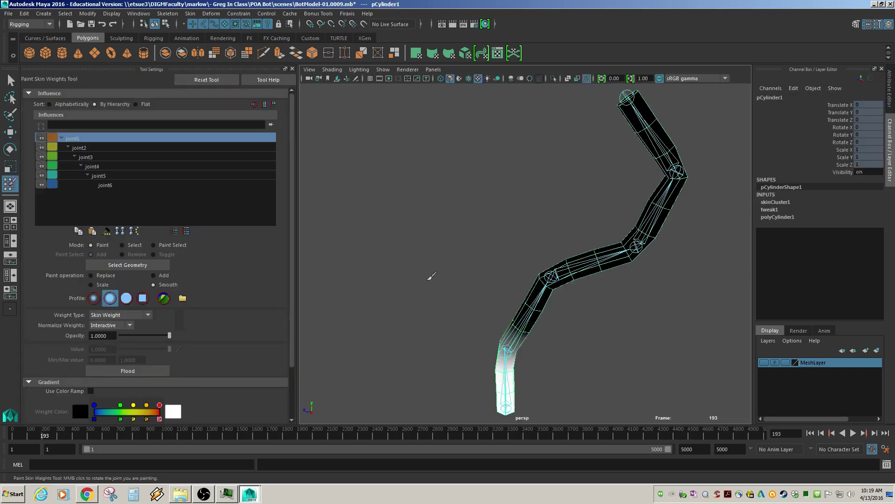
{"action": "key", "text": "w"}
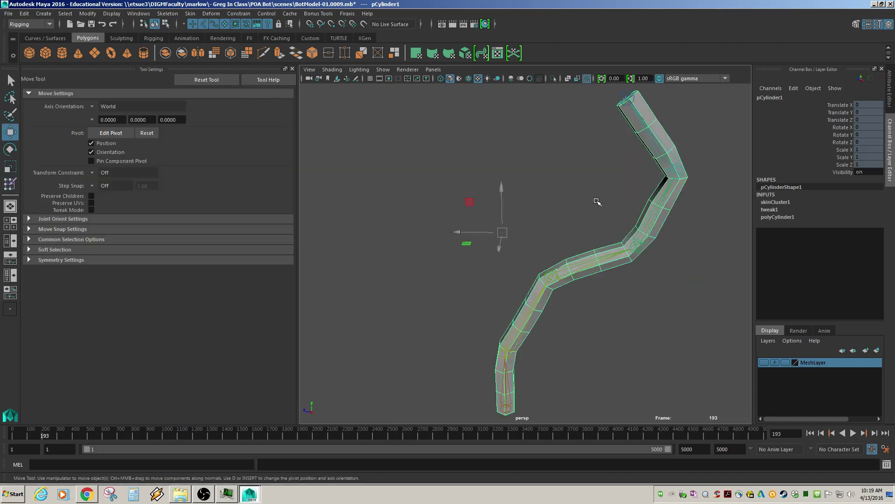
{"action": "key", "text": "y"}
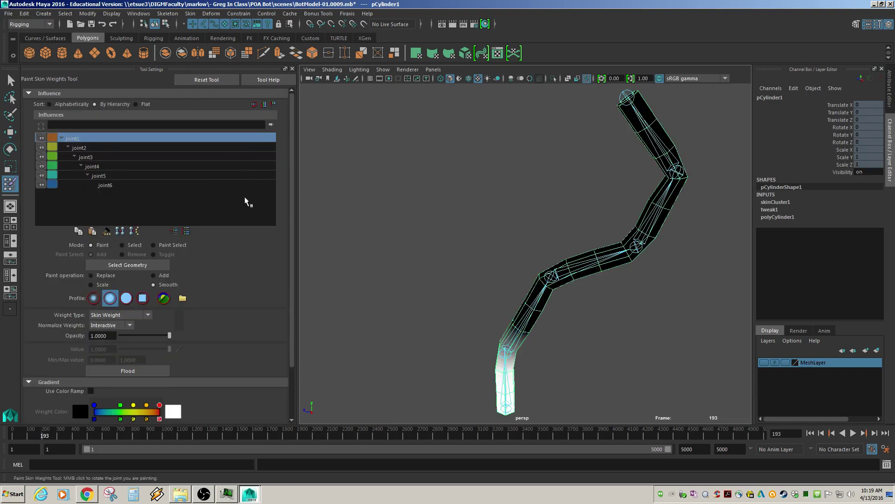
{"action": "left_click", "coordinate": [878, 24]}
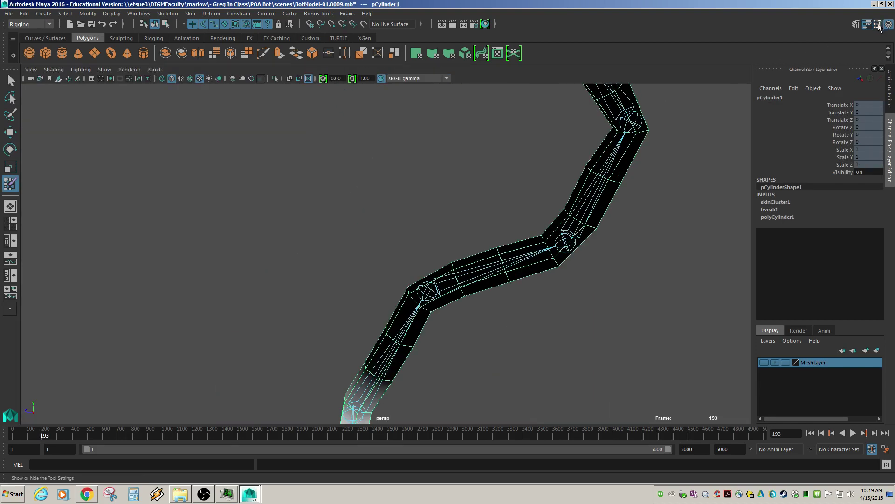
{"action": "left_click", "coordinate": [878, 25]}
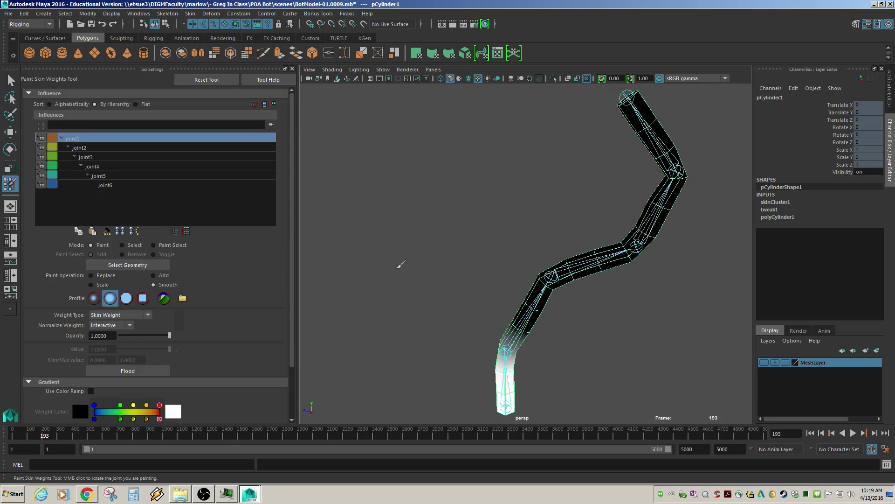
Inspect joint1's weights at the cylinder's base, then set Normalize Weights to Interactive and have the weights normalized.
{"action": "scroll", "coordinate": [533, 334], "scroll_direction": "up", "scroll_amount": 5}
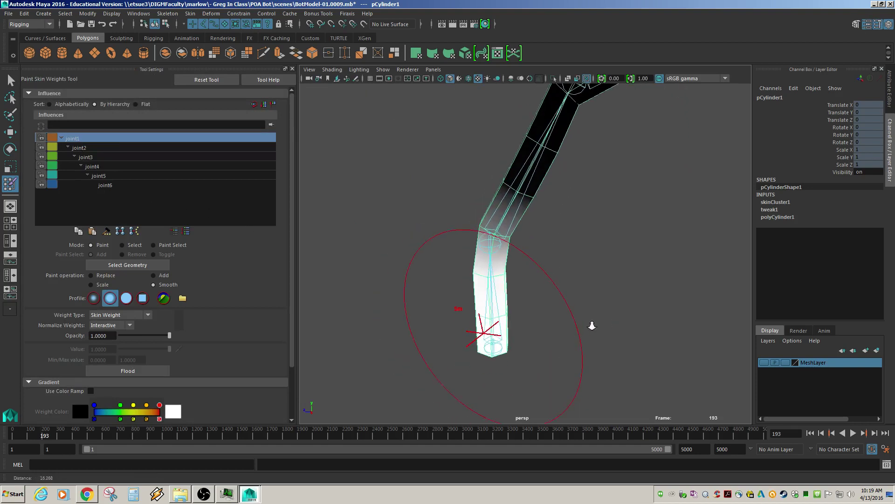
{"action": "scroll", "coordinate": [539, 340], "scroll_direction": "up", "scroll_amount": 3}
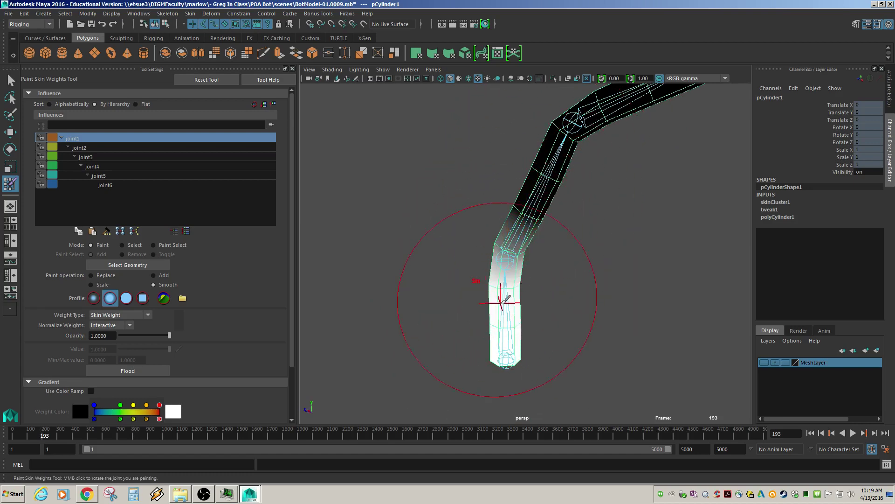
{"action": "mouse_move", "coordinate": [502, 295]}
{"action": "left_mouse_down", "text": "alt"}
{"action": "mouse_move", "coordinate": [553, 311]}
{"action": "mouse_move", "coordinate": [531, 305]}
{"action": "mouse_move", "coordinate": [577, 241]}
{"action": "left_mouse_up", "text": "alt"}
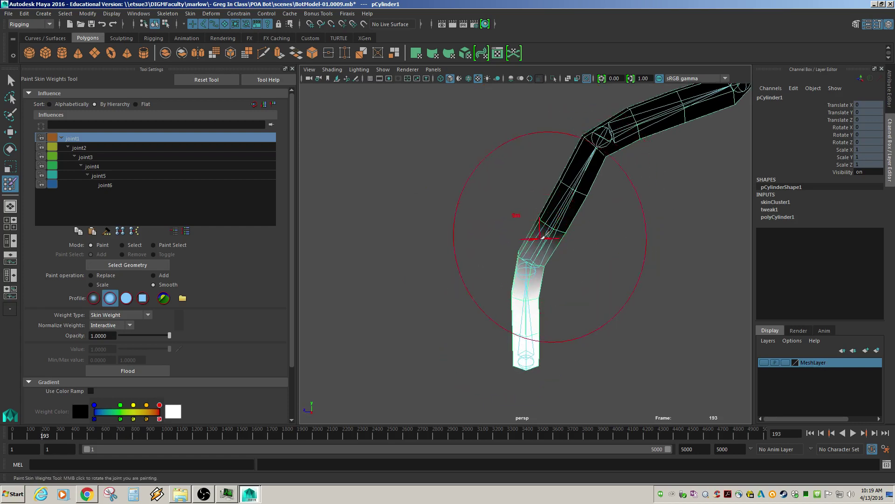
{"action": "scroll", "coordinate": [186, 343], "scroll_direction": "down", "scroll_amount": 2}
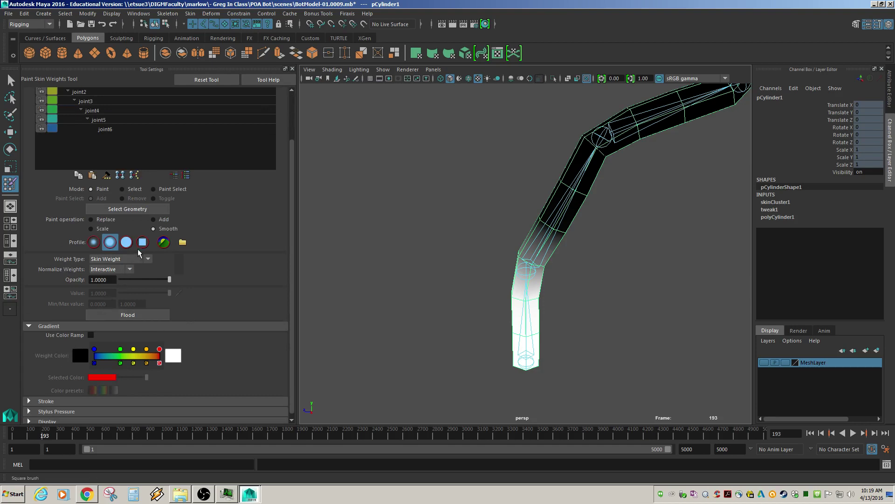
{"action": "scroll", "coordinate": [156, 250], "scroll_direction": "up", "scroll_amount": 2}
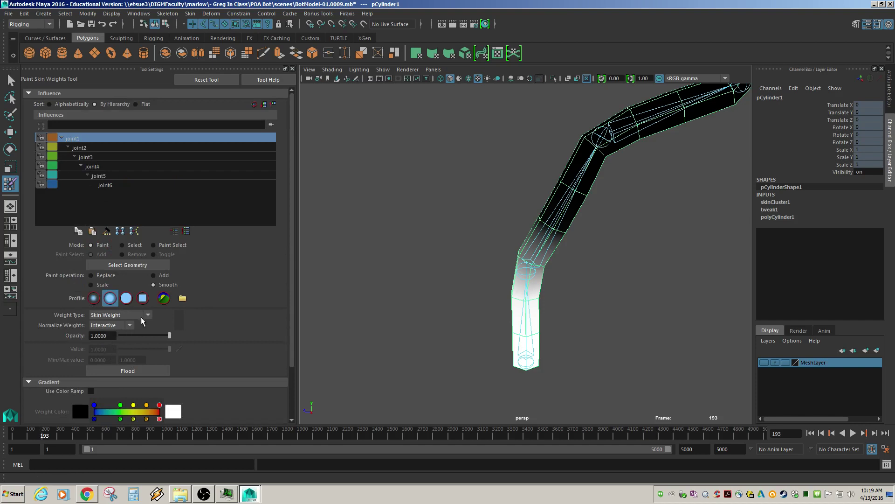
{"action": "left_click", "coordinate": [120, 327]}
{"action": "left_click", "coordinate": [114, 344]}
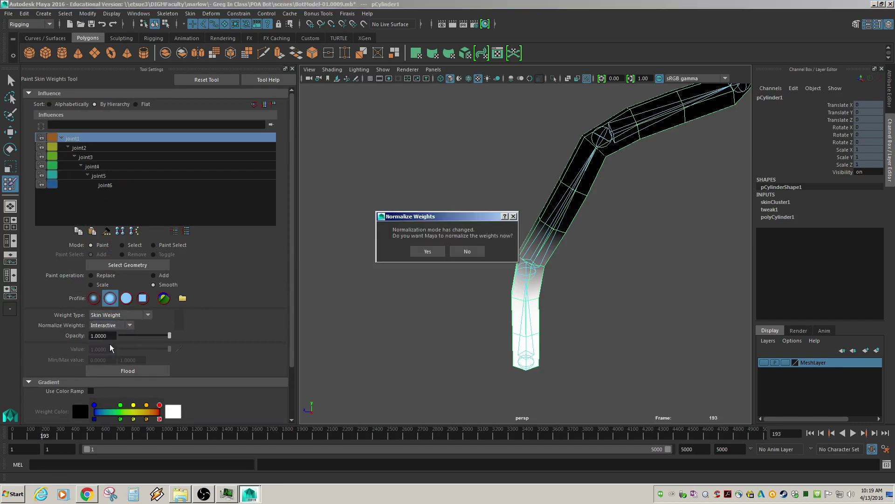
{"action": "left_click", "coordinate": [424, 252]}
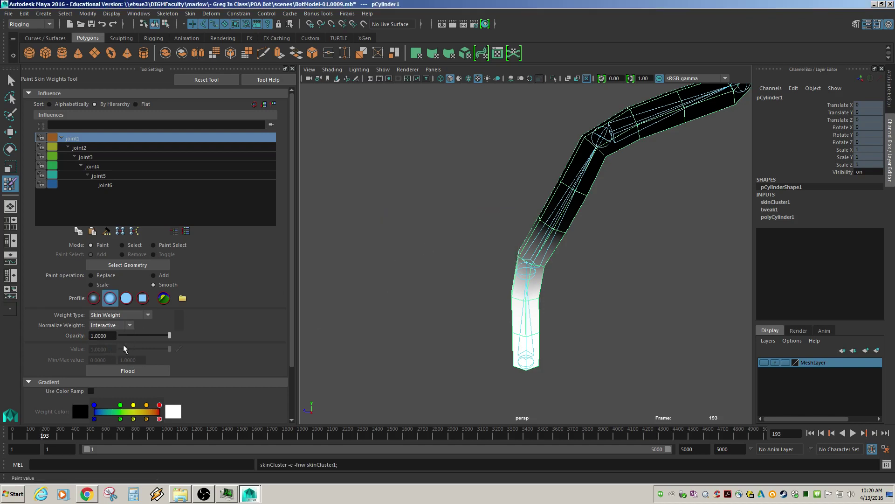
View joint2's skin weights, and switch the paint operation to Replace with joint1 as the influence.
{"action": "left_click", "coordinate": [79, 147]}
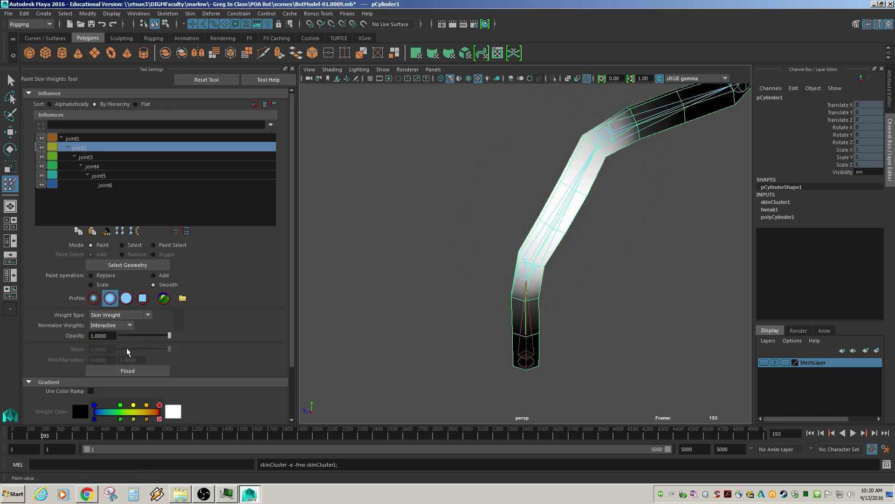
{"action": "left_click", "coordinate": [90, 276]}
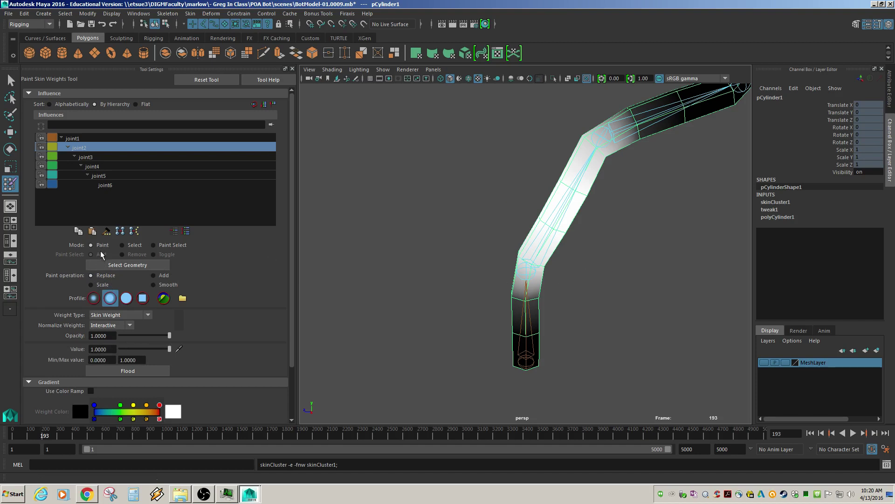
{"action": "left_click", "coordinate": [75, 139]}
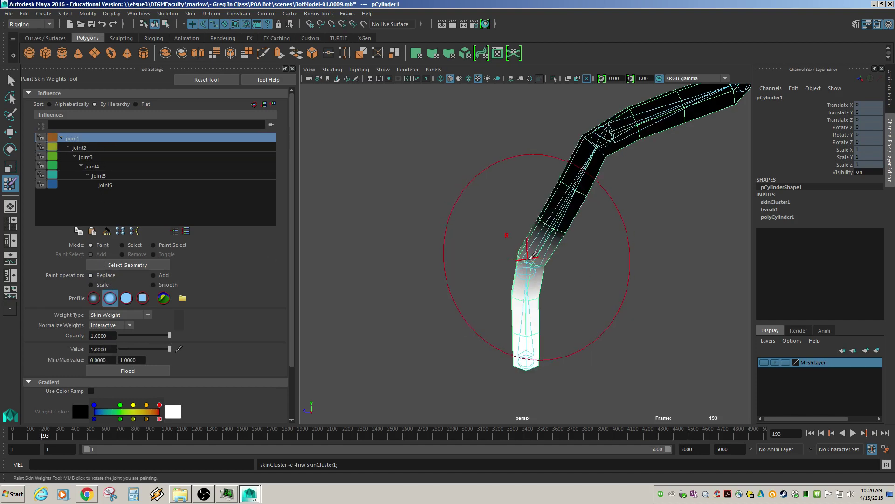
{"action": "mouse_move", "coordinate": [550, 240]}
{"action": "left_mouse_down"}
{"action": "mouse_move", "coordinate": [548, 248]}
{"action": "mouse_move", "coordinate": [522, 230]}
{"action": "mouse_move", "coordinate": [536, 254]}
{"action": "mouse_move", "coordinate": [475, 225]}
{"action": "mouse_move", "coordinate": [502, 214]}
{"action": "mouse_move", "coordinate": [490, 232]}
{"action": "left_mouse_up"}
Smooth joint1's weights with brush strokes around the lowest bend of the cylinder.
{"action": "mouse_move", "coordinate": [530, 183]}
{"action": "left_mouse_down", "text": "alt"}
{"action": "mouse_move", "coordinate": [417, 209]}
{"action": "mouse_move", "coordinate": [549, 234]}
{"action": "mouse_move", "coordinate": [463, 229]}
{"action": "left_mouse_up", "text": "alt"}
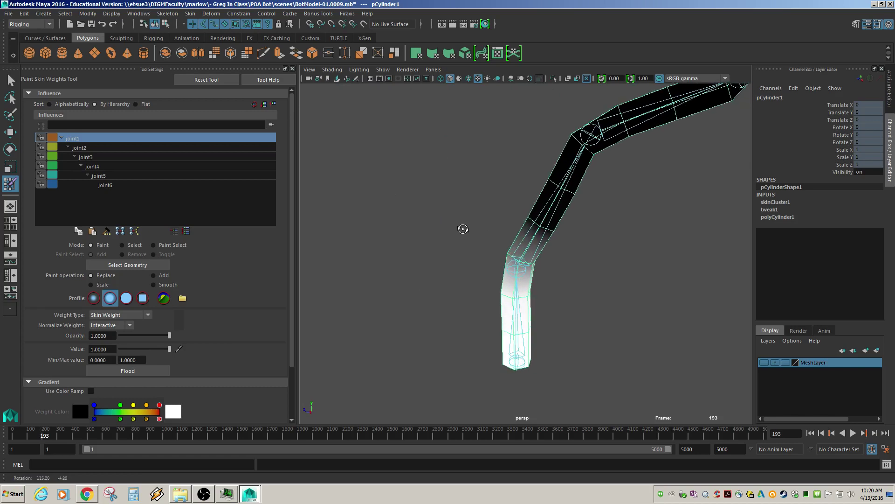
{"action": "left_click", "coordinate": [163, 285]}
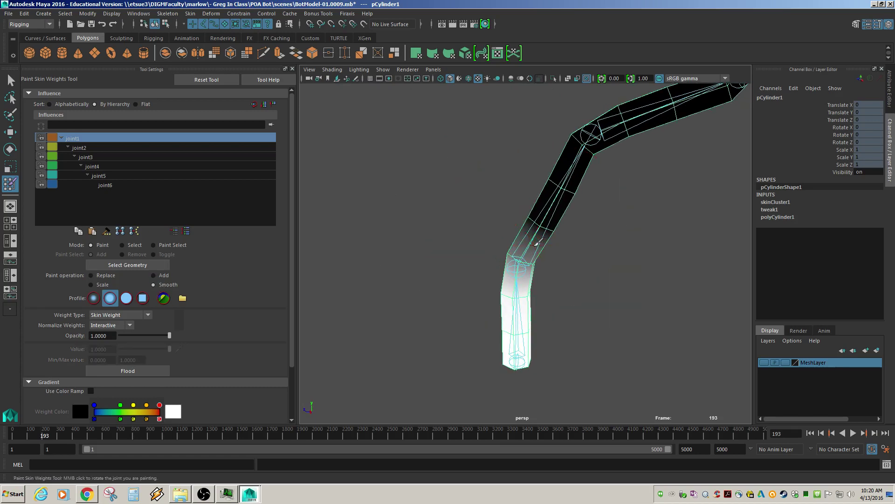
{"action": "mouse_move", "coordinate": [537, 243]}
{"action": "left_mouse_down"}
{"action": "mouse_move", "coordinate": [513, 230]}
{"action": "mouse_move", "coordinate": [570, 280]}
{"action": "mouse_move", "coordinate": [574, 236]}
{"action": "mouse_move", "coordinate": [662, 248]}
{"action": "left_mouse_up"}
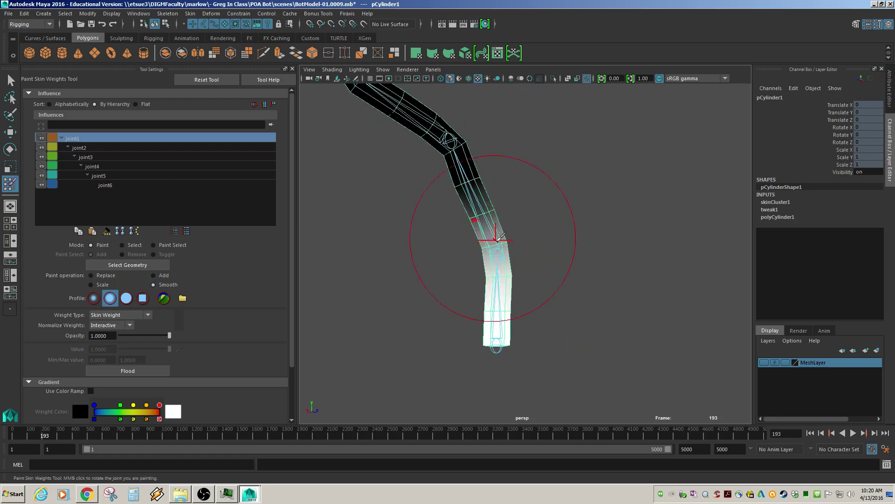
{"action": "left_click_drag", "start_coordinate": [476, 228], "coordinate": [490, 210]}
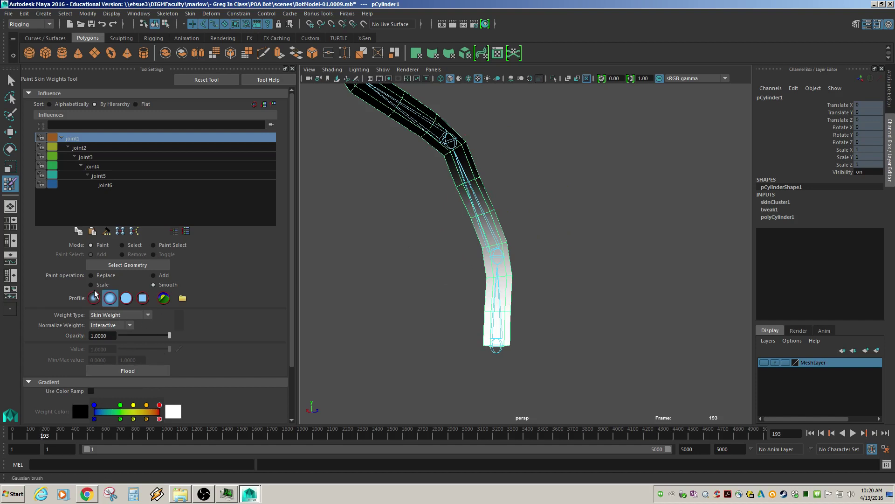
Flood the whole cylinder with joint1's influence using the Replace operation at a value of 1.0.
{"action": "left_click", "coordinate": [92, 276]}
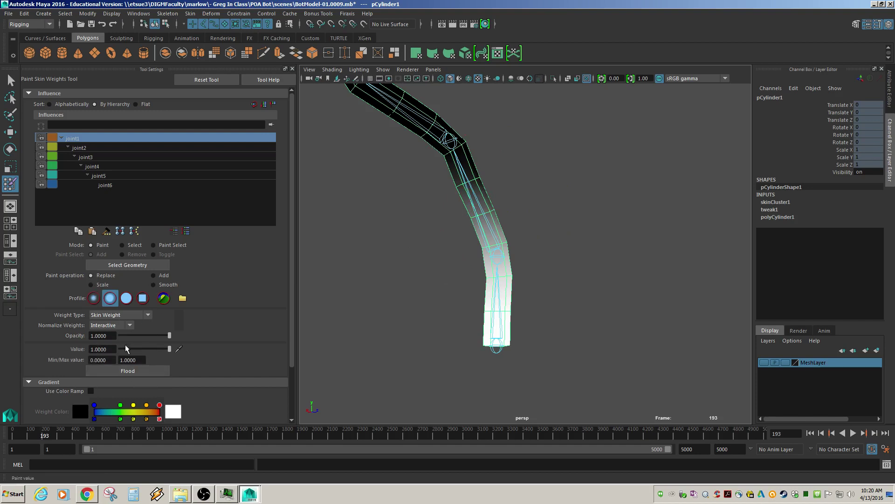
{"action": "left_click", "coordinate": [127, 371]}
{"action": "scroll", "coordinate": [479, 180], "scroll_direction": "up", "scroll_amount": 3}
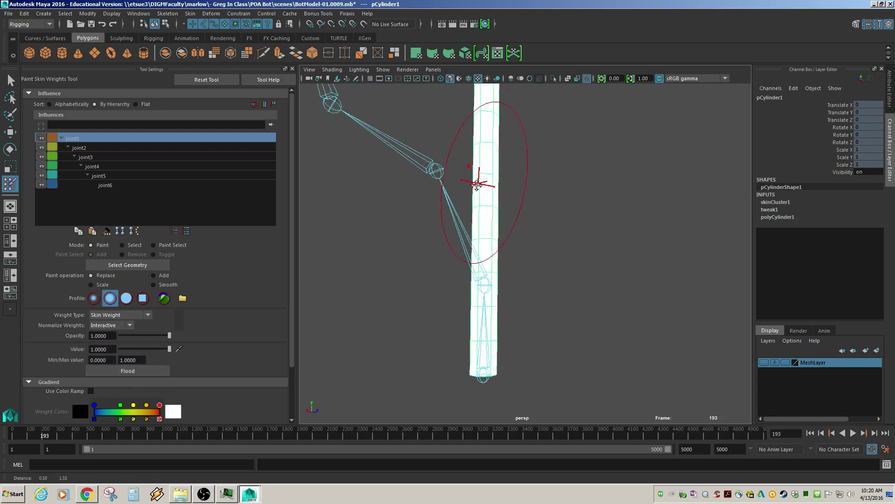
{"action": "scroll", "coordinate": [465, 333], "scroll_direction": "down", "scroll_amount": 4}
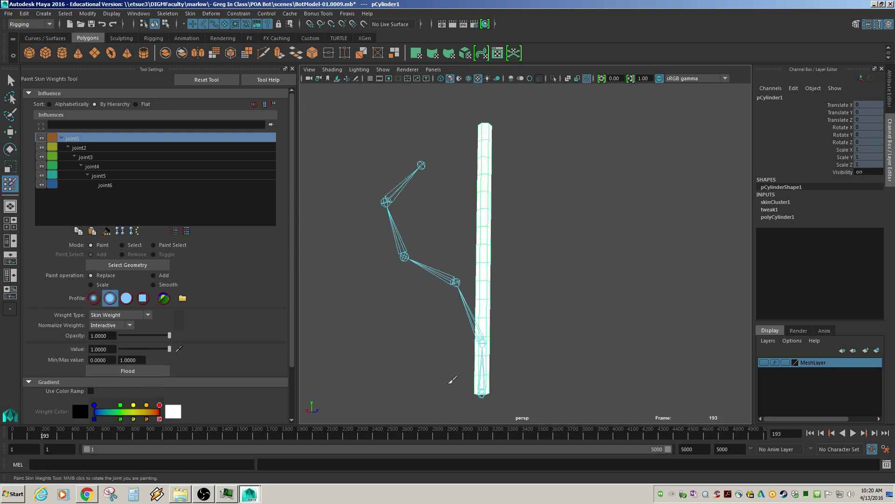
Undo the last flood of joint1's influence, and flood the cylinder with the Smooth operation on joint1.
{"action": "key", "text": "ctrl+z"}
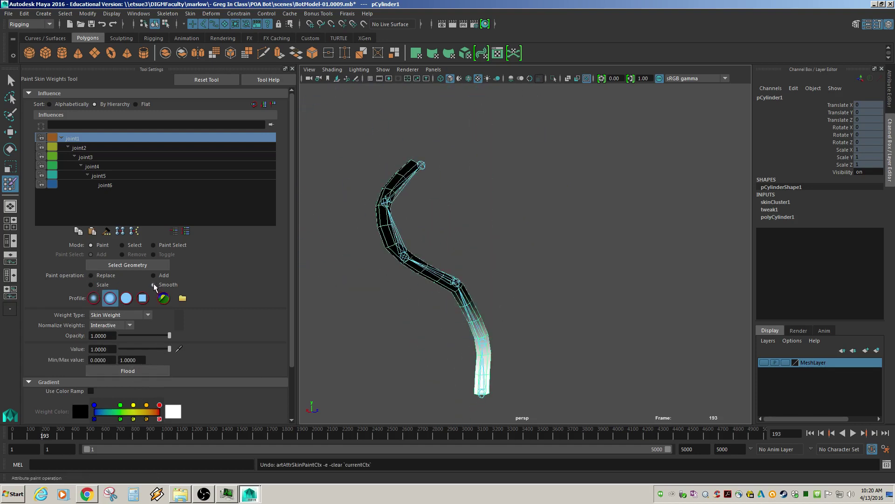
{"action": "left_click", "coordinate": [154, 285]}
{"action": "left_click", "coordinate": [156, 372]}
{"action": "left_click", "coordinate": [157, 372]}
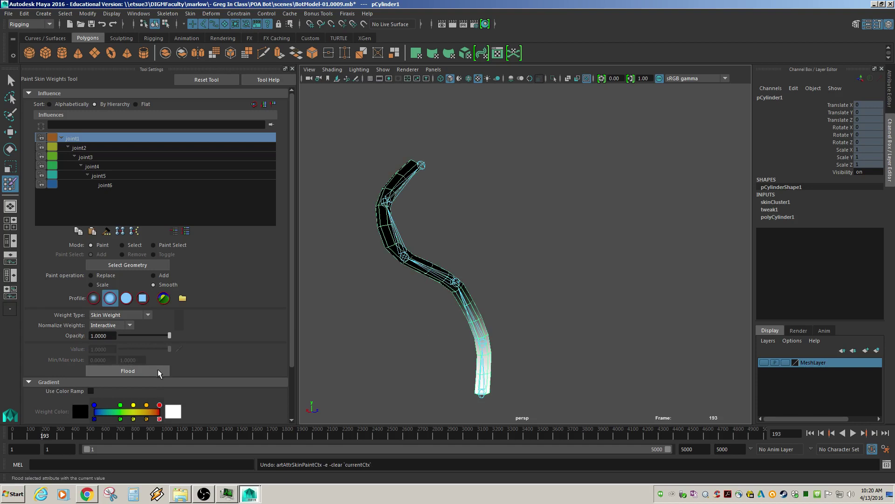
Flood-smooth the skin weights of joint2 and joint4 over the whole cylinder.
{"action": "left_click", "coordinate": [86, 148]}
{"action": "left_click", "coordinate": [134, 371]}
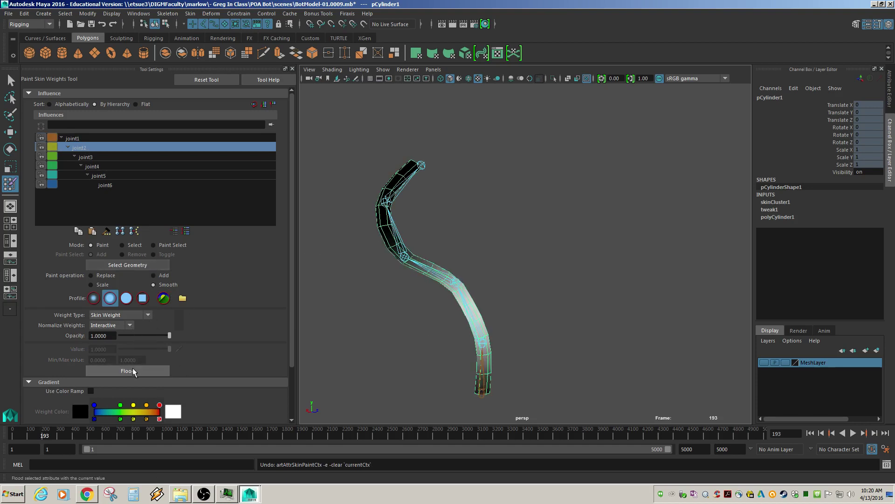
{"action": "left_click", "coordinate": [134, 372]}
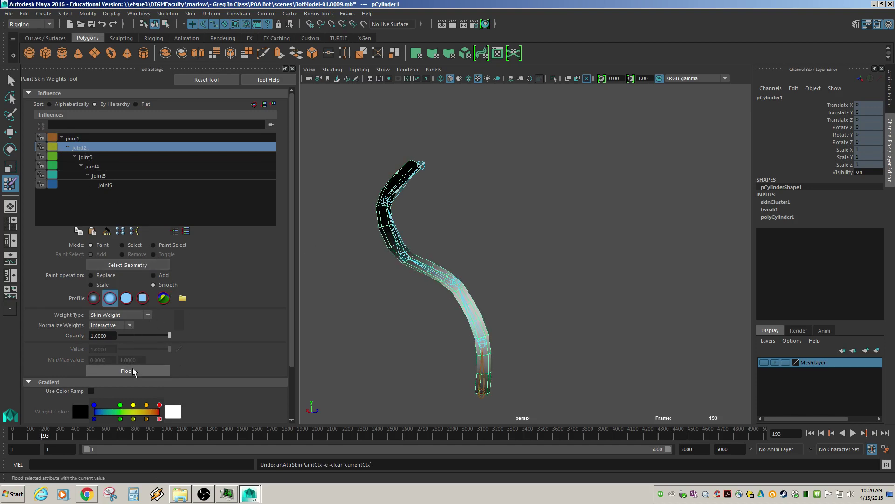
{"action": "left_click", "coordinate": [90, 166]}
{"action": "left_click", "coordinate": [128, 371]}
{"action": "left_click", "coordinate": [128, 372]}
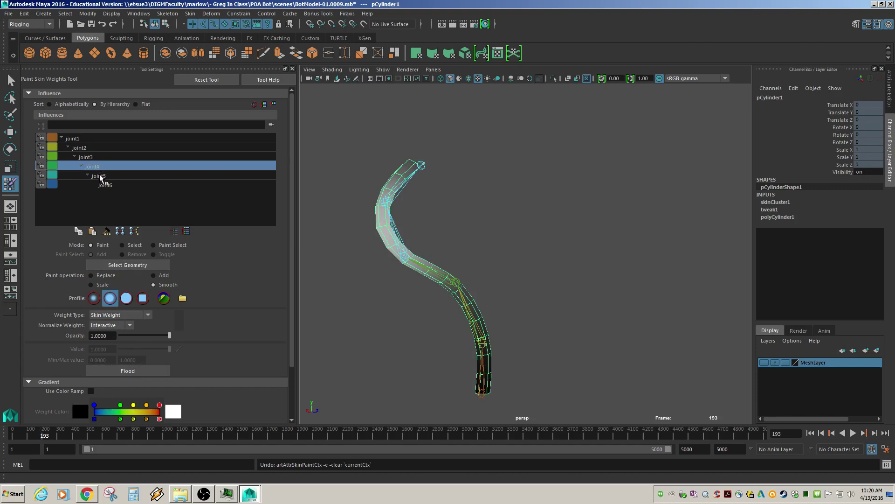
{"action": "left_click", "coordinate": [126, 372]}
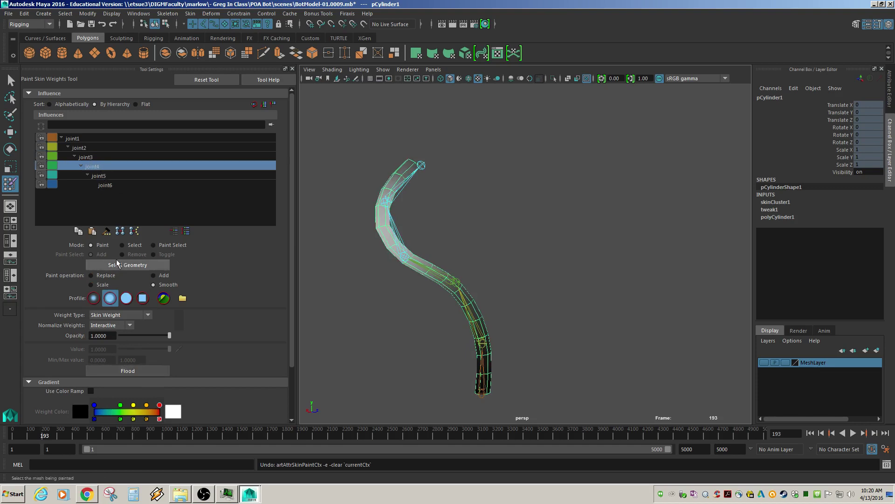
Smooth the skin weights of joint5 and joint6 by flooding the cylinder.
{"action": "left_click", "coordinate": [98, 176]}
{"action": "left_click", "coordinate": [127, 371]}
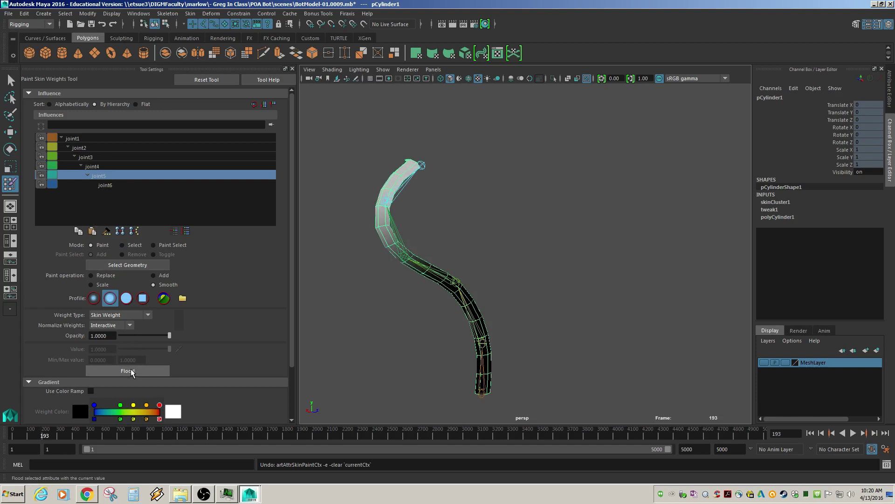
{"action": "left_click", "coordinate": [100, 185]}
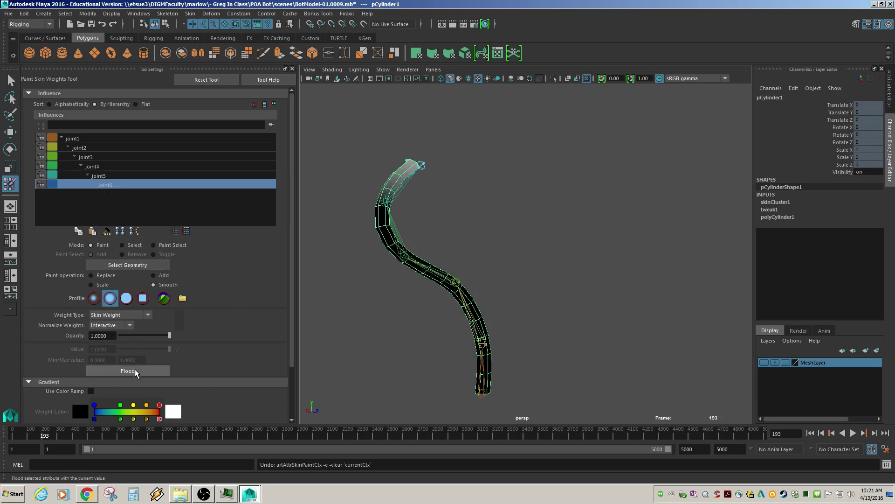
{"action": "left_click", "coordinate": [130, 371]}
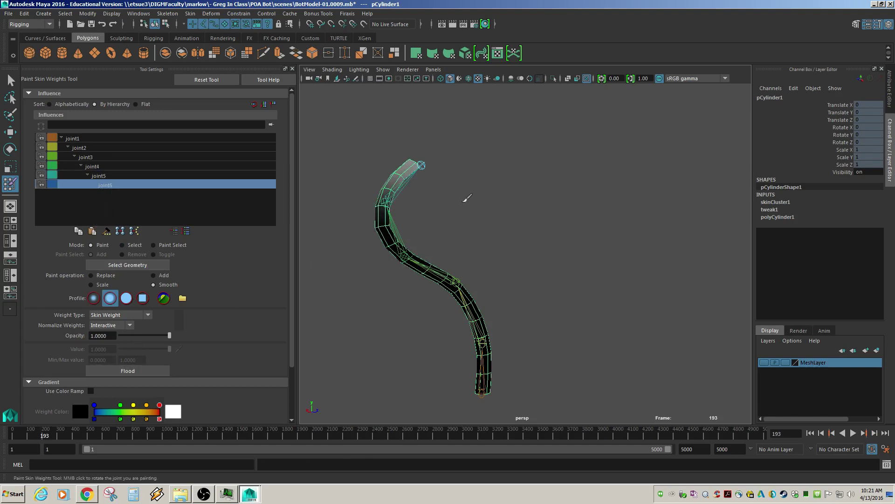
Leave weight painting and rotate joint3, joint4 and joint5 about their Y axes to bend the cylinder into a new pose.
{"action": "key", "text": "ctrl+z"}
{"action": "key", "text": "ctrl+z"}
{"action": "key", "text": "ctrl+z"}
{"action": "key", "text": "ctrl+z"}
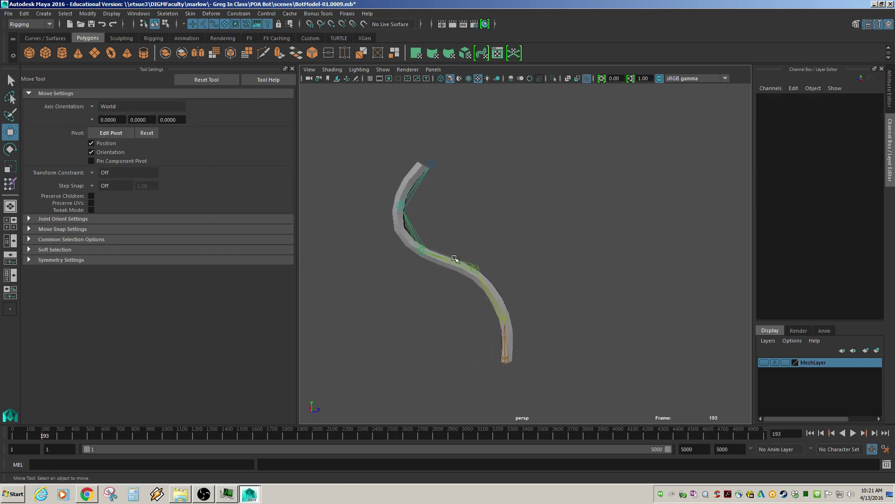
{"action": "left_click", "coordinate": [455, 258]}
{"action": "key", "text": "e"}
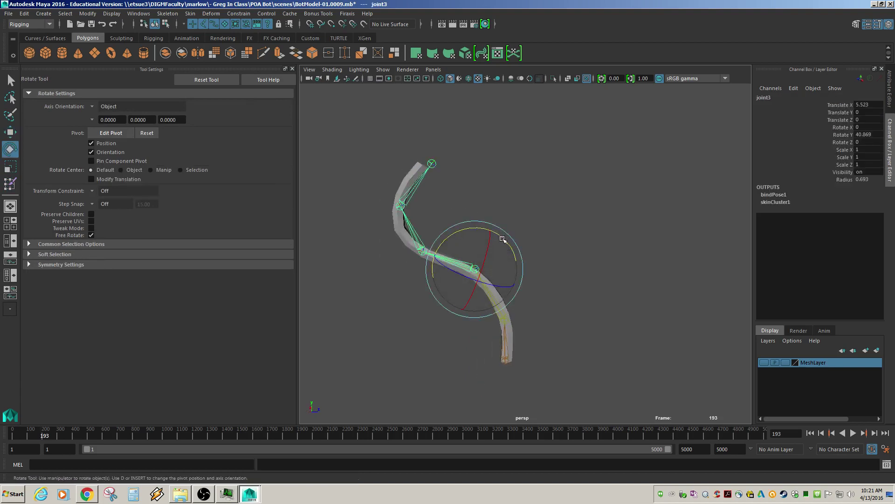
{"action": "left_click_drag", "start_coordinate": [503, 239], "coordinate": [594, 290]}
{"action": "left_click", "coordinate": [499, 202]}
{"action": "left_click", "coordinate": [500, 181]}
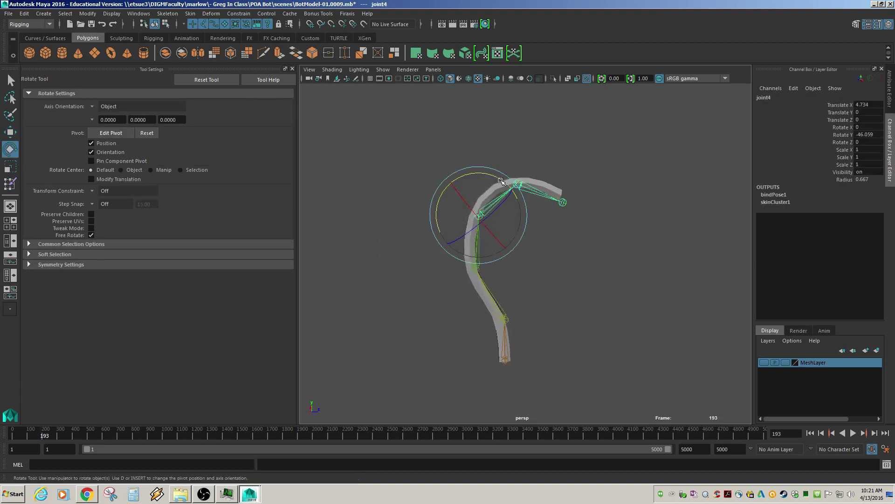
{"action": "left_click_drag", "start_coordinate": [500, 180], "coordinate": [416, 229]}
{"action": "left_click", "coordinate": [487, 166]}
{"action": "left_click", "coordinate": [438, 169]}
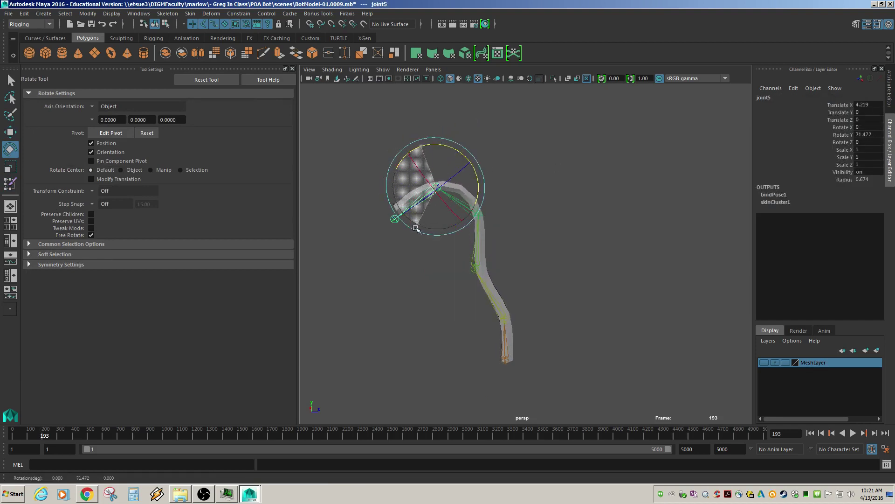
Examine the cylinder's deformation around the upper bends from another side, selecting joint6 and joint4.
{"action": "left_click", "coordinate": [466, 261]}
{"action": "left_click_drag", "start_coordinate": [466, 261], "coordinate": [639, 289], "text": "alt"}
{"action": "right_click_drag", "start_coordinate": [639, 290], "coordinate": [556, 293], "text": "alt"}
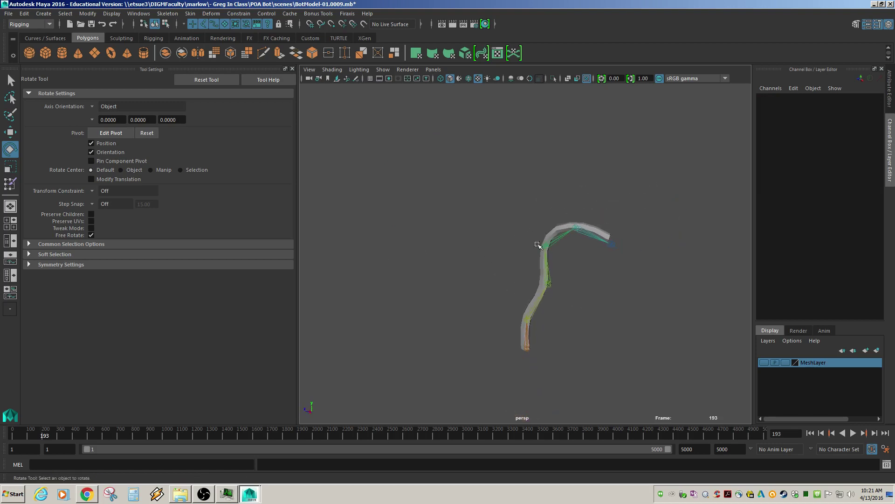
{"action": "left_click", "coordinate": [554, 230]}
{"action": "left_click", "coordinate": [608, 252]}
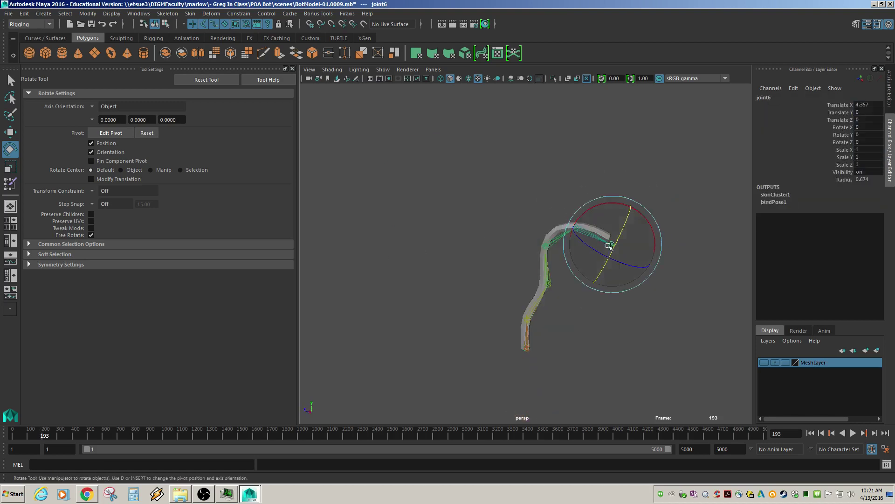
{"action": "left_click", "coordinate": [638, 363]}
{"action": "left_click", "coordinate": [559, 240]}
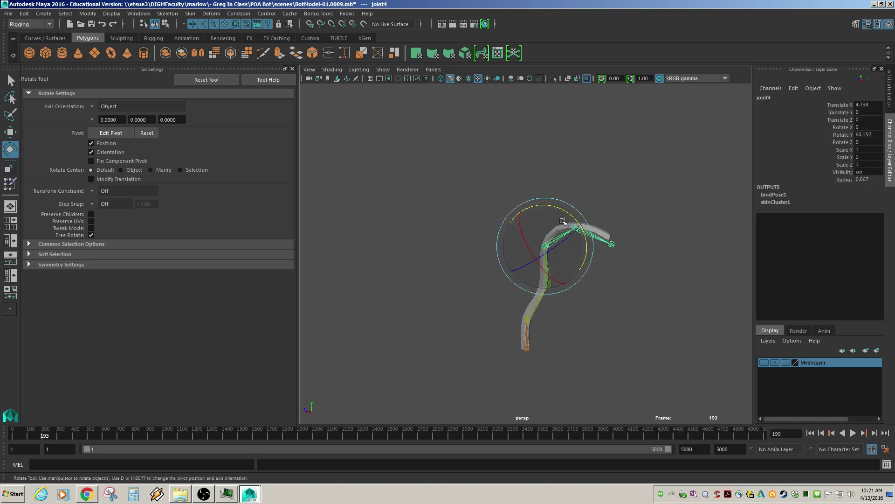
{"action": "left_click_drag", "start_coordinate": [566, 213], "coordinate": [624, 290]}
{"action": "left_click", "coordinate": [625, 290]}
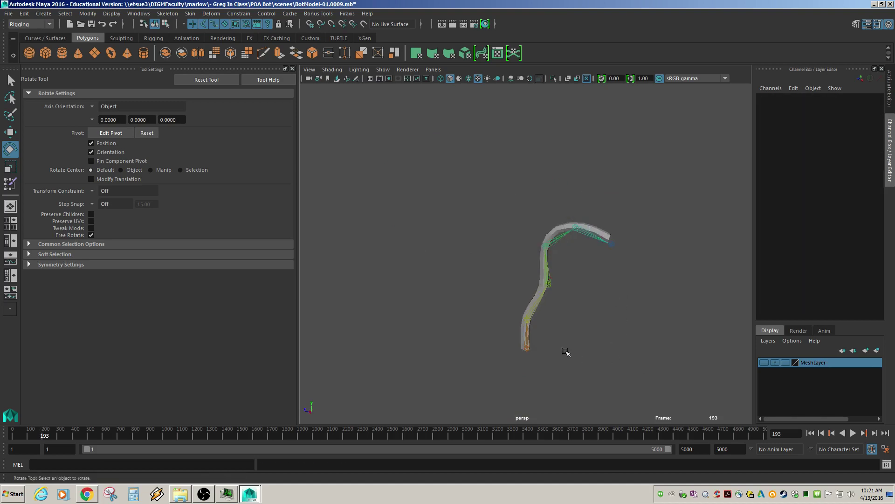
Delete the test cylinder with its whole joint chain, and show the robot character's MeshLayer.
{"action": "left_click_drag", "start_coordinate": [421, 156], "coordinate": [578, 364]}
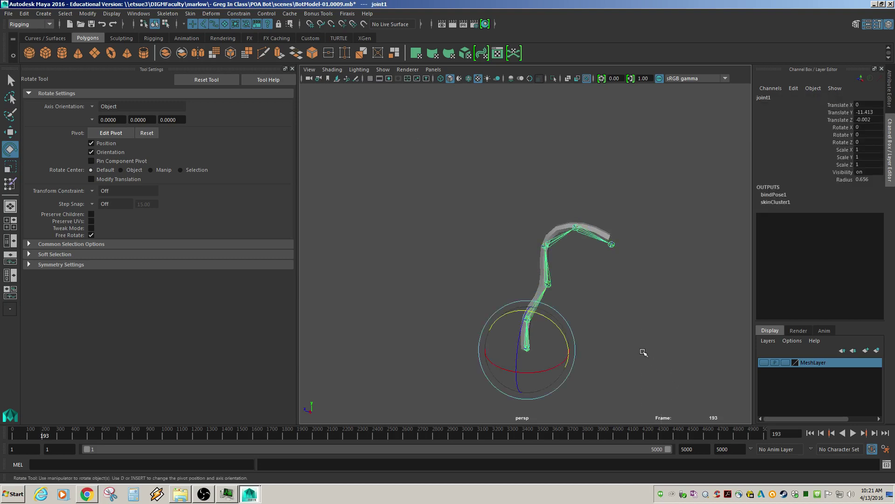
{"action": "key", "text": "Delete"}
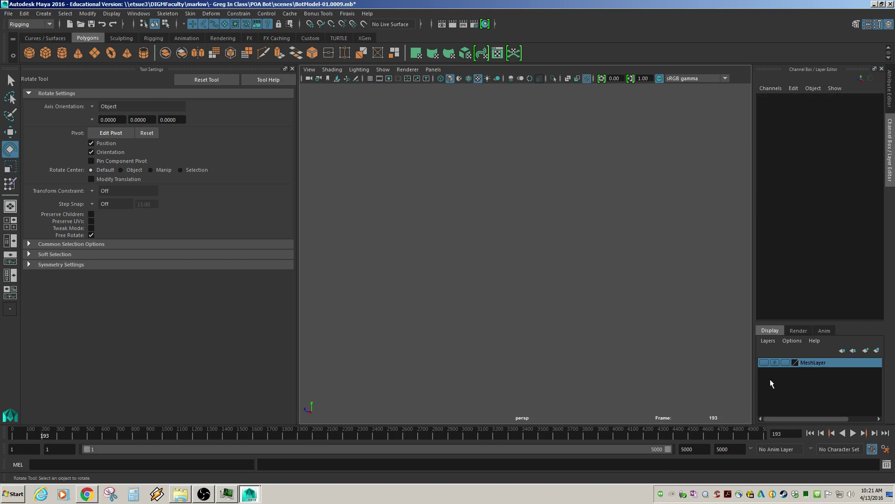
{"action": "left_click", "coordinate": [763, 363]}
{"action": "left_click_drag", "start_coordinate": [574, 295], "coordinate": [591, 303], "text": "alt"}
{"action": "right_click_drag", "start_coordinate": [591, 303], "coordinate": [653, 297], "text": "alt"}
{"action": "scroll", "coordinate": [657, 303], "scroll_direction": "down", "scroll_amount": 5}
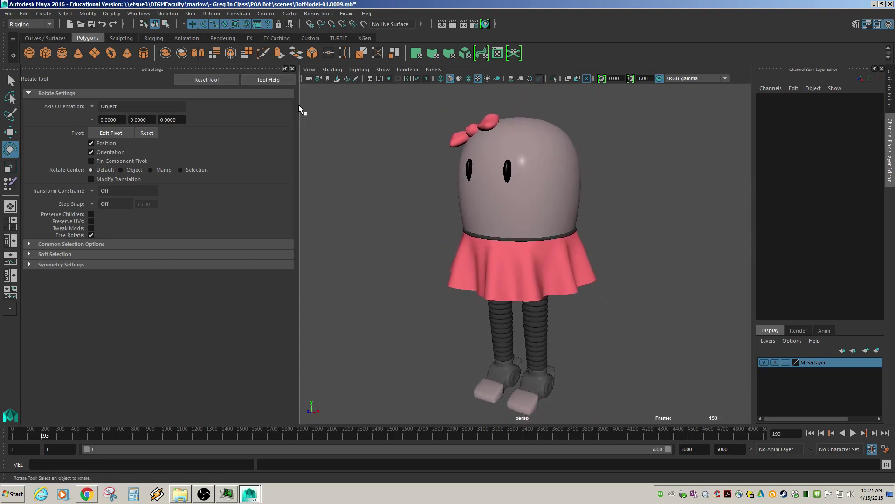
Widen the viewport and examine the robot character from the front and the sides.
{"action": "left_click_drag", "start_coordinate": [299, 109], "coordinate": [190, 140]}
{"action": "scroll", "coordinate": [464, 245], "scroll_direction": "down", "scroll_amount": 3}
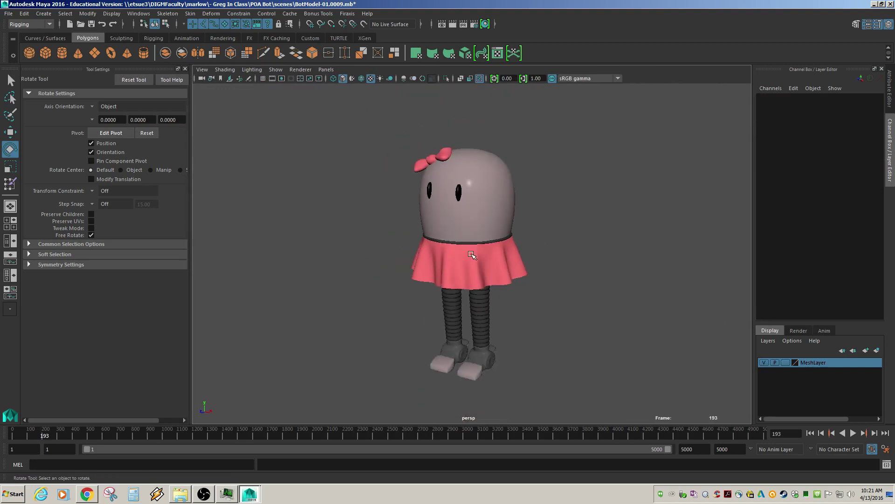
{"action": "left_click_drag", "start_coordinate": [423, 283], "coordinate": [463, 296], "text": "alt"}
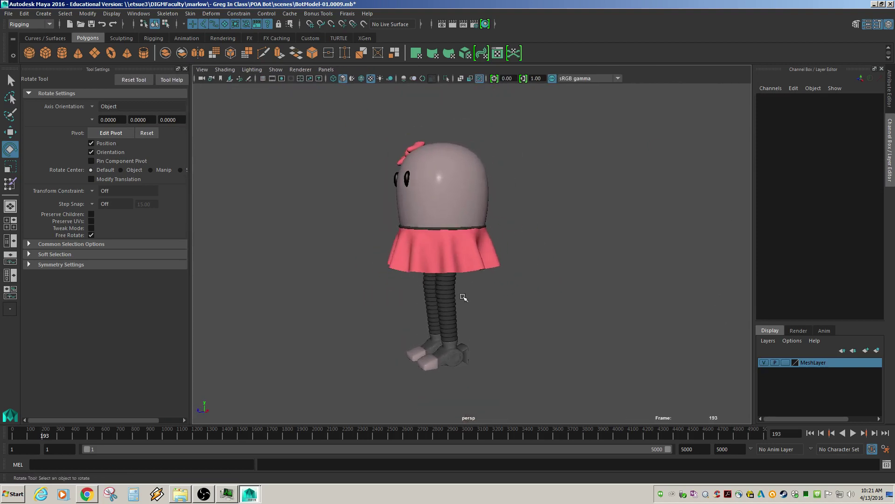
{"action": "left_click_drag", "start_coordinate": [456, 359], "coordinate": [485, 383], "text": "alt"}
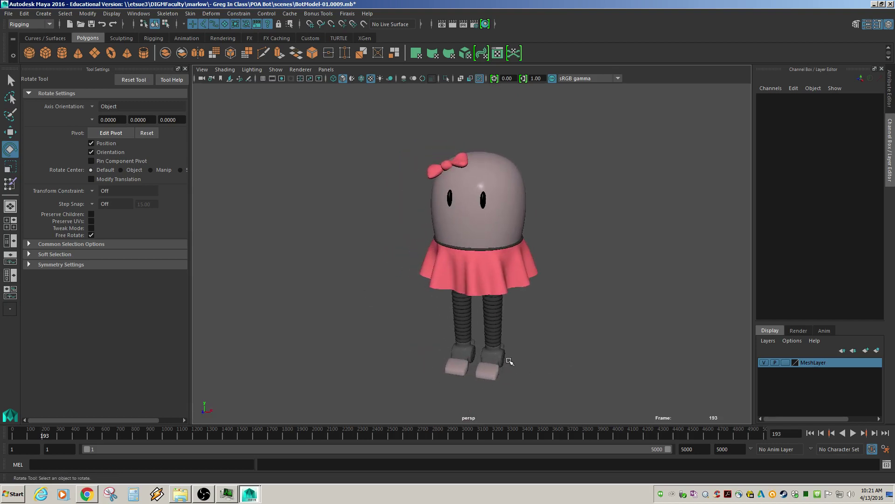
{"action": "left_click_drag", "start_coordinate": [530, 362], "coordinate": [493, 361], "text": "alt"}
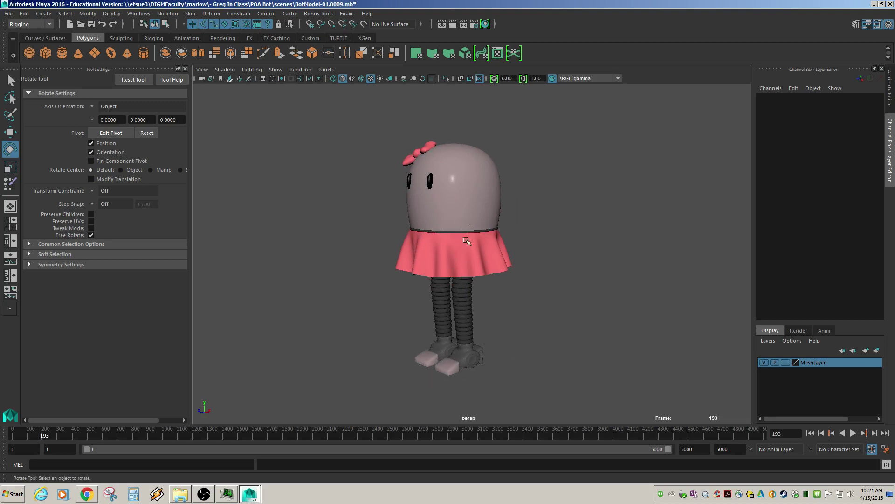
{"action": "left_click_drag", "start_coordinate": [408, 374], "coordinate": [459, 373], "text": "alt"}
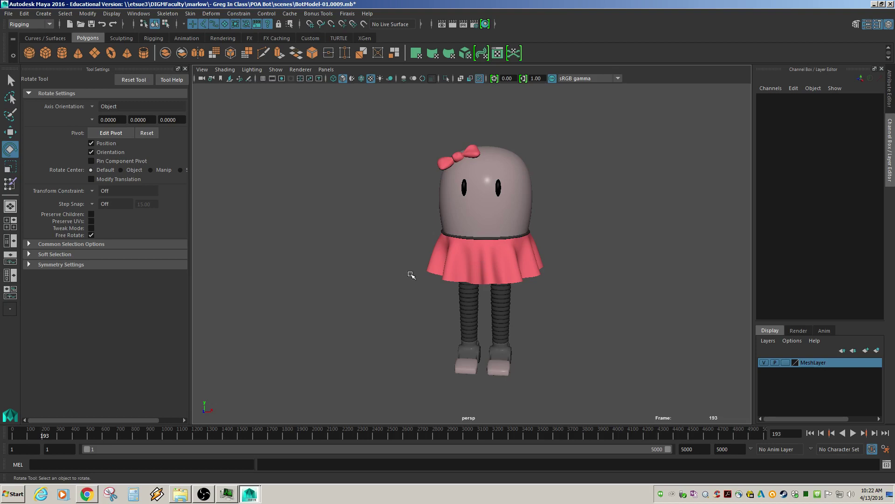
Try moving the robot's left foot and left toe upward and scaling the left leg in a side view.
{"action": "left_click_drag", "start_coordinate": [522, 333], "coordinate": [448, 322], "text": "alt"}
{"action": "left_click", "coordinate": [426, 349]}
{"action": "key", "text": "w"}
{"action": "left_click", "coordinate": [404, 353]}
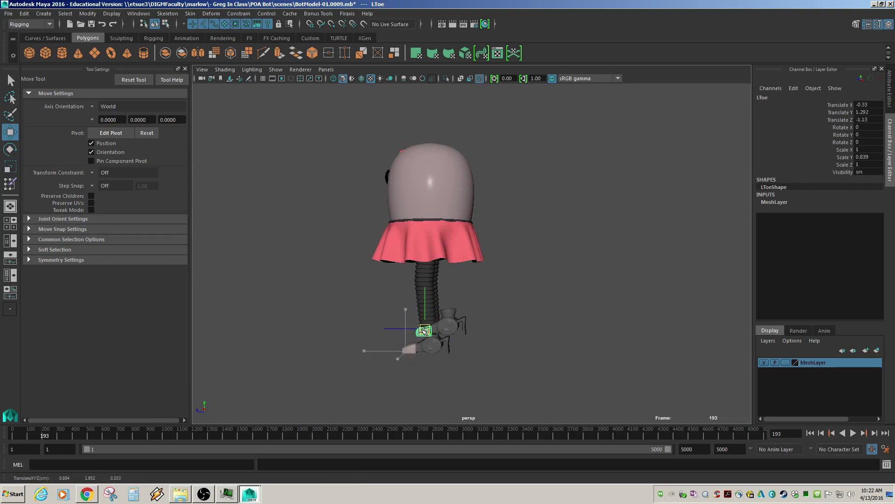
{"action": "left_click", "coordinate": [426, 322]}
{"action": "left_click", "coordinate": [425, 304]}
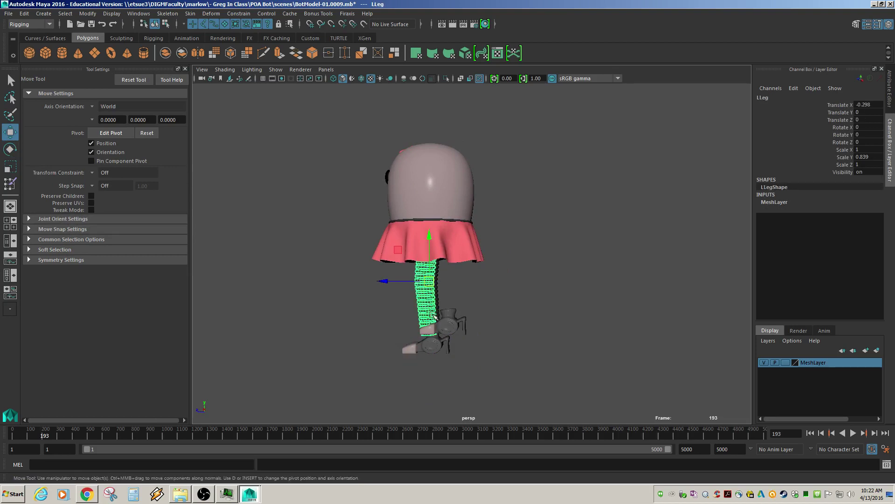
{"action": "key", "text": "r"}
{"action": "middle_click_drag", "start_coordinate": [429, 344], "coordinate": [412, 309]}
Undo the trial edits to the robot's left leg, toe and foot.
{"action": "key", "text": "ctrl+z"}
{"action": "key", "text": "ctrl+z"}
{"action": "key", "text": "ctrl+z"}
{"action": "key", "text": "ctrl+z"}
{"action": "key", "text": "ctrl+z"}
{"action": "key", "text": "ctrl+z"}
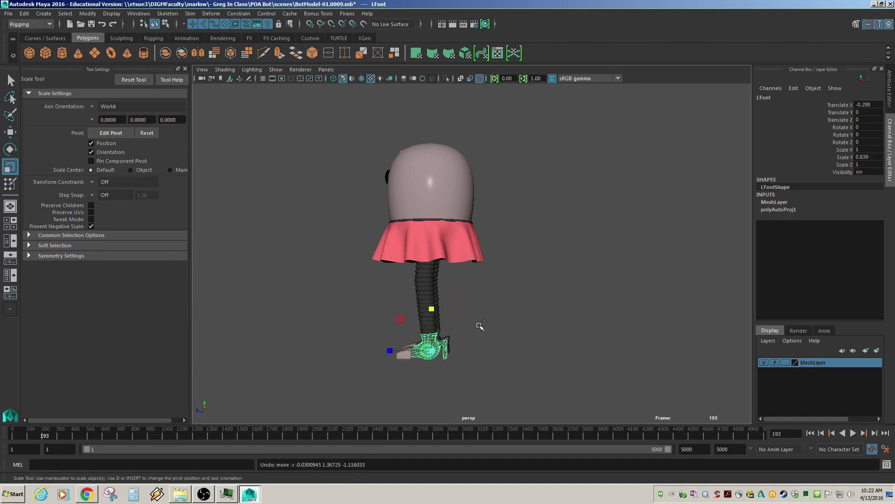
Check the transform values and input history of the robot's body, skirt, left leg, right leg and right foot.
{"action": "left_click_drag", "start_coordinate": [452, 343], "coordinate": [552, 315], "text": "alt"}
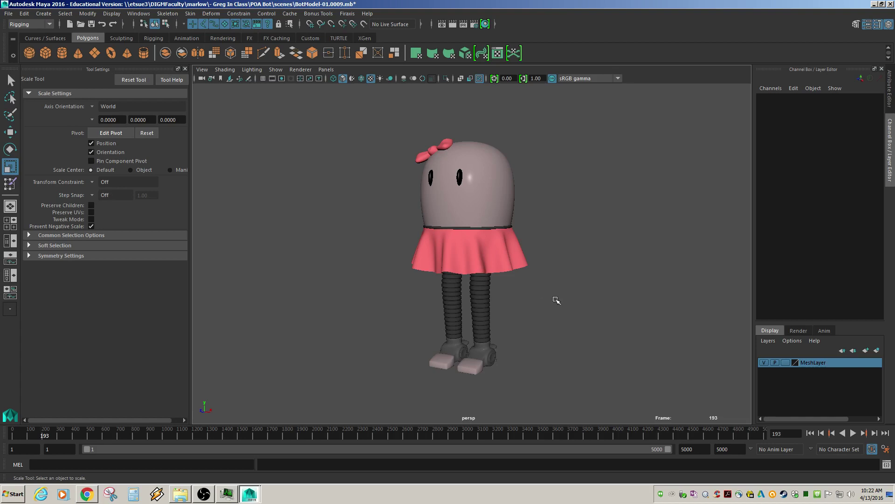
{"action": "left_click", "coordinate": [494, 189]}
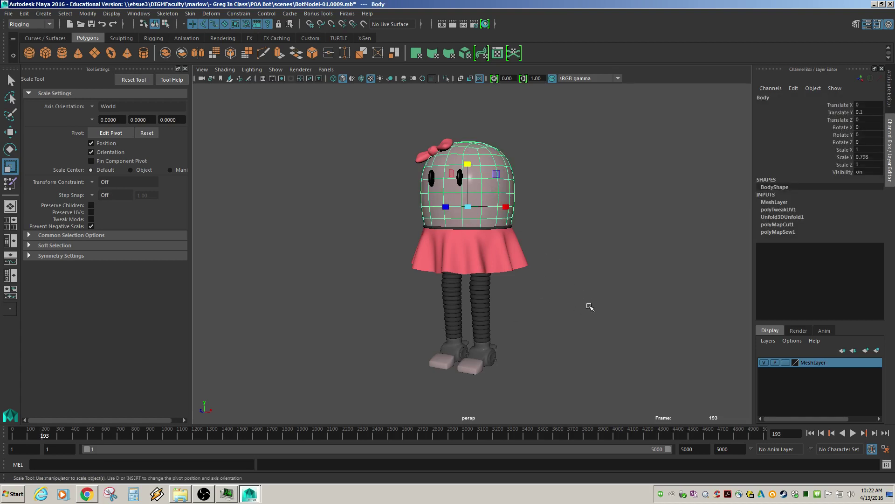
{"action": "left_click", "coordinate": [589, 313]}
{"action": "left_click", "coordinate": [497, 266]}
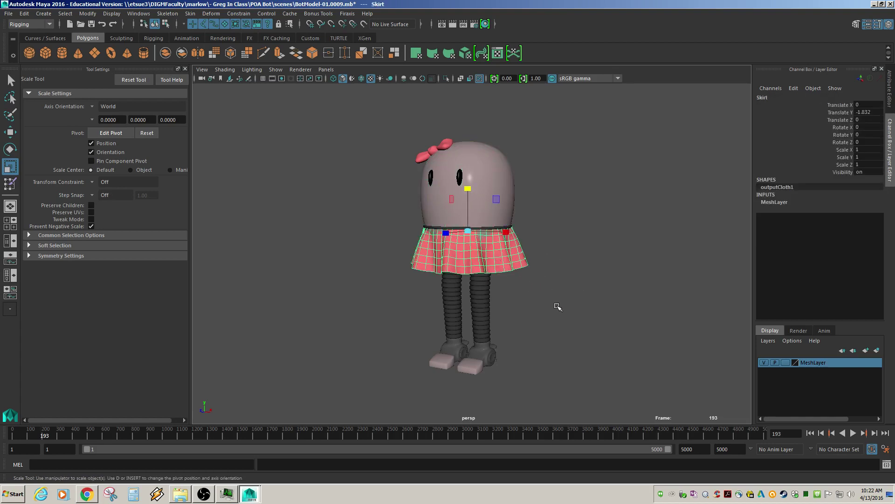
{"action": "left_click", "coordinate": [510, 169]}
{"action": "left_click", "coordinate": [603, 256]}
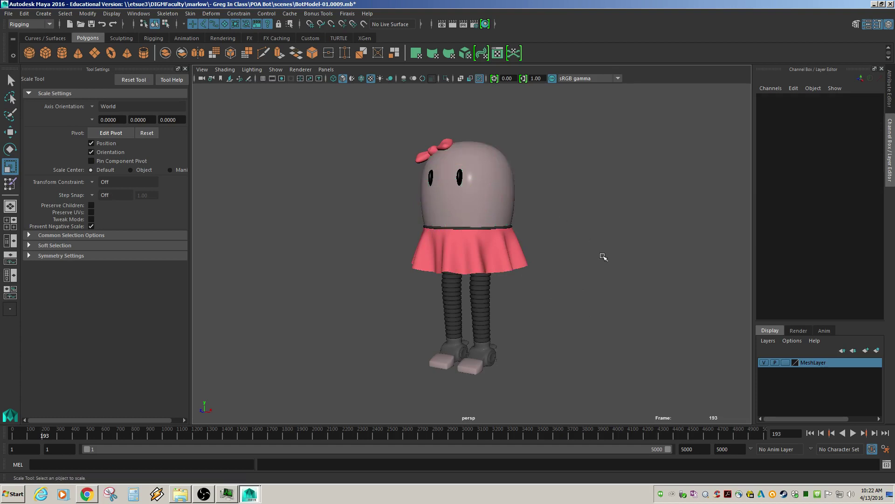
{"action": "left_click", "coordinate": [496, 169]}
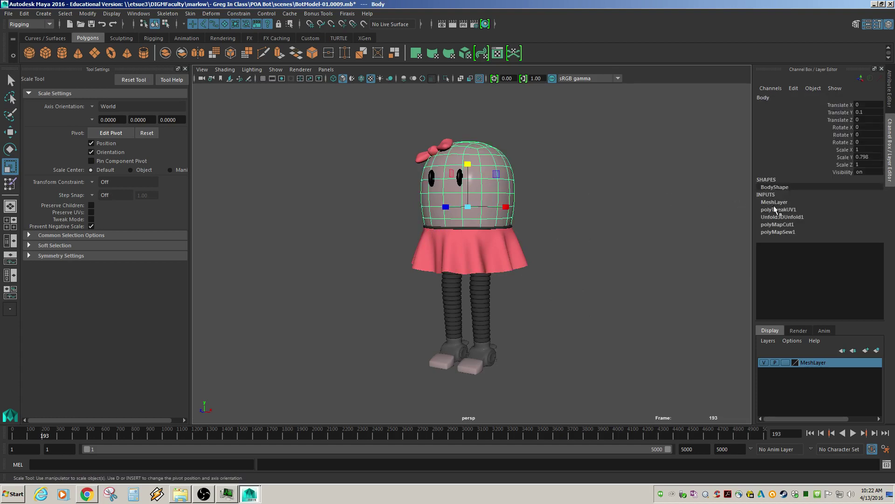
{"action": "left_click", "coordinate": [483, 306]}
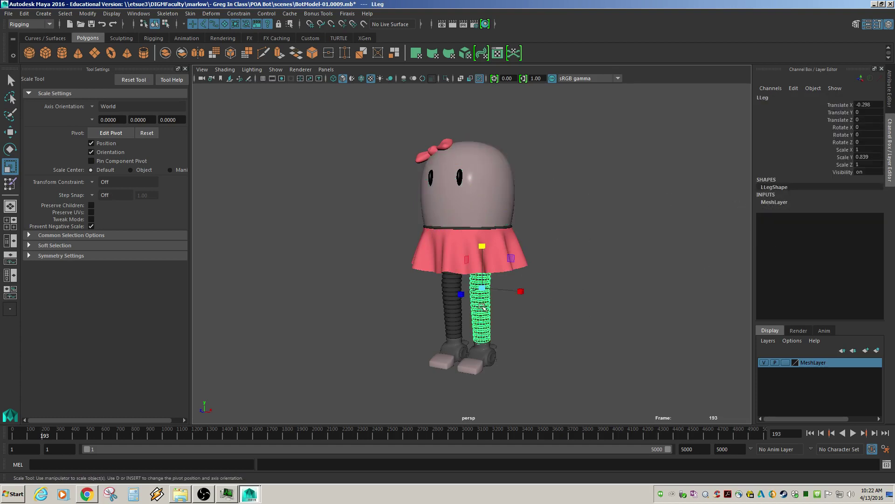
{"action": "left_click", "coordinate": [453, 317]}
{"action": "left_click", "coordinate": [453, 347]}
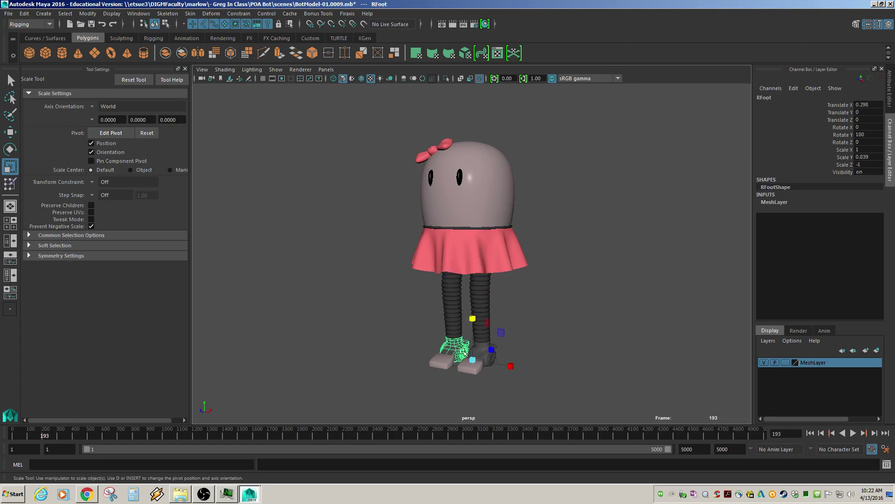
Check the transform values and input history of the robot's left foot, both toes and bow.
{"action": "left_click", "coordinate": [477, 367]}
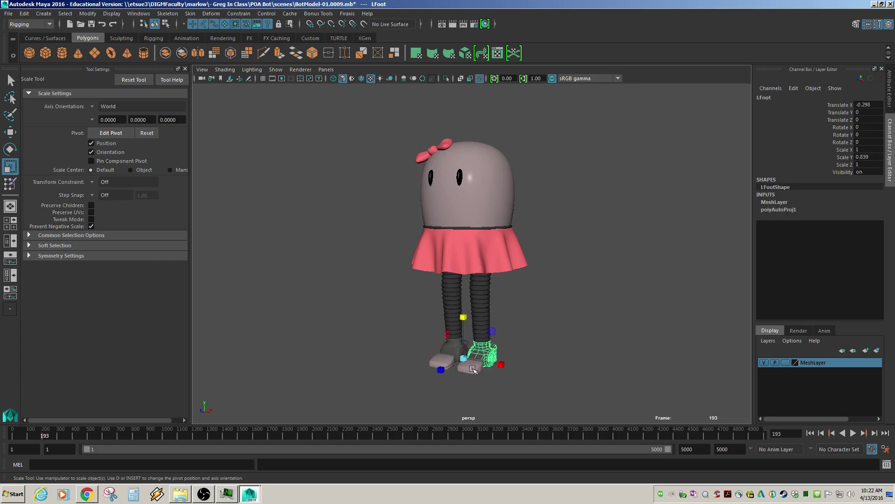
{"action": "left_click", "coordinate": [472, 369]}
{"action": "left_click", "coordinate": [441, 360]}
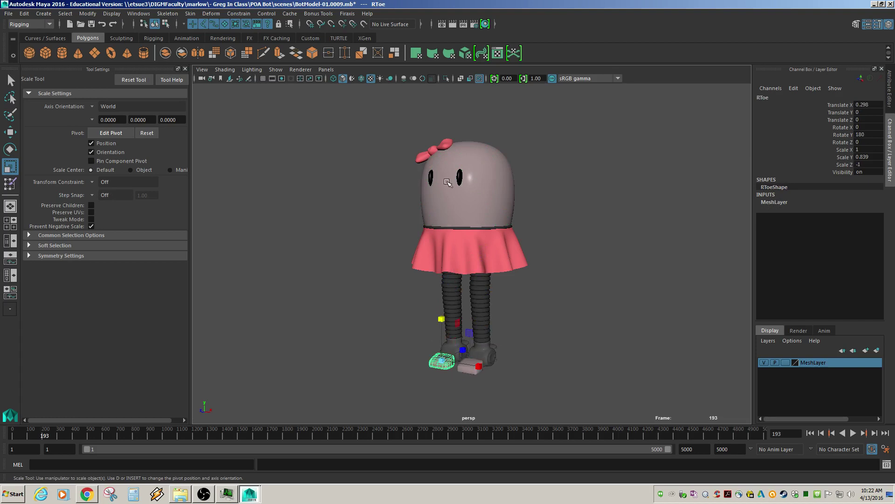
{"action": "left_click", "coordinate": [448, 150]}
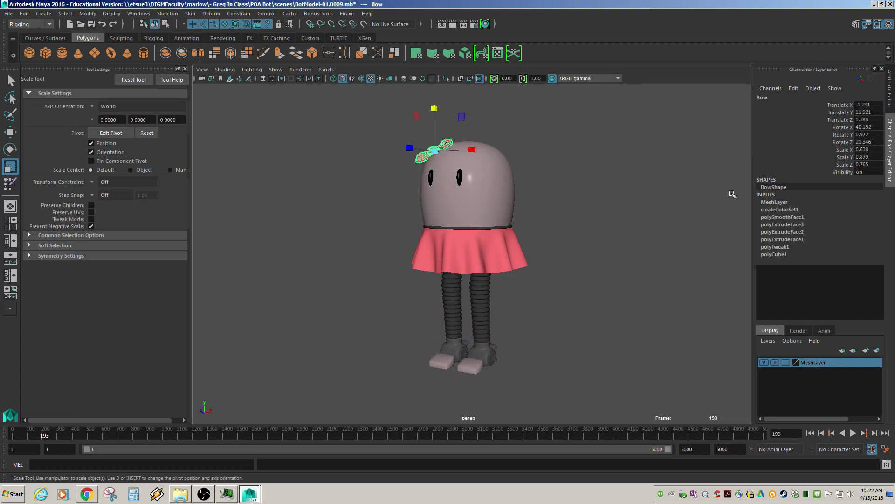
{"action": "left_click_drag", "start_coordinate": [570, 180], "coordinate": [575, 229], "text": "alt"}
{"action": "left_click", "coordinate": [576, 229]}
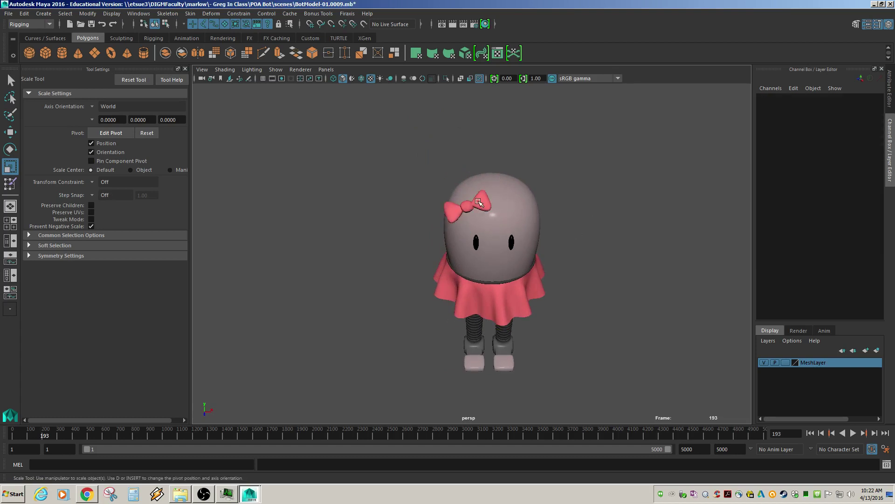
{"action": "key", "text": "ctrl+z"}
{"action": "scroll", "coordinate": [499, 231], "scroll_direction": "up", "scroll_amount": 3}
{"action": "left_click_drag", "start_coordinate": [655, 245], "coordinate": [590, 225], "text": "alt"}
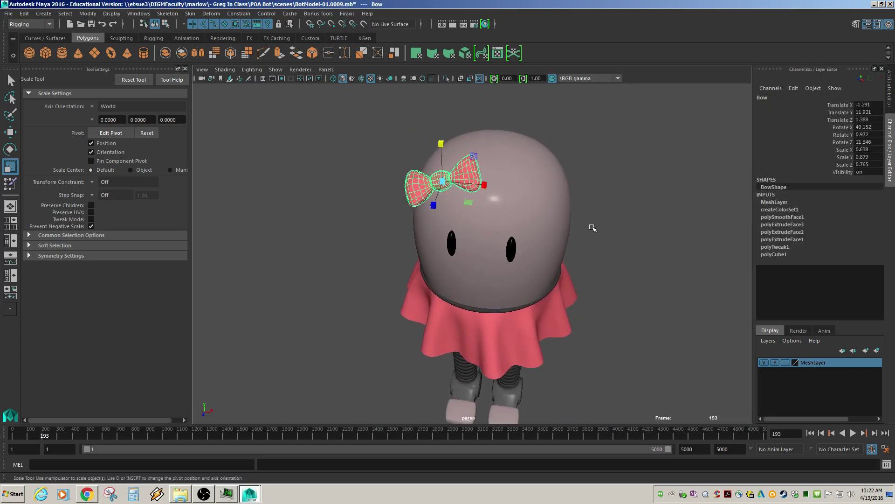
Inspect the robot's eyes and check the body's transform values and input history.
{"action": "left_click", "coordinate": [607, 216]}
{"action": "left_click", "coordinate": [529, 242]}
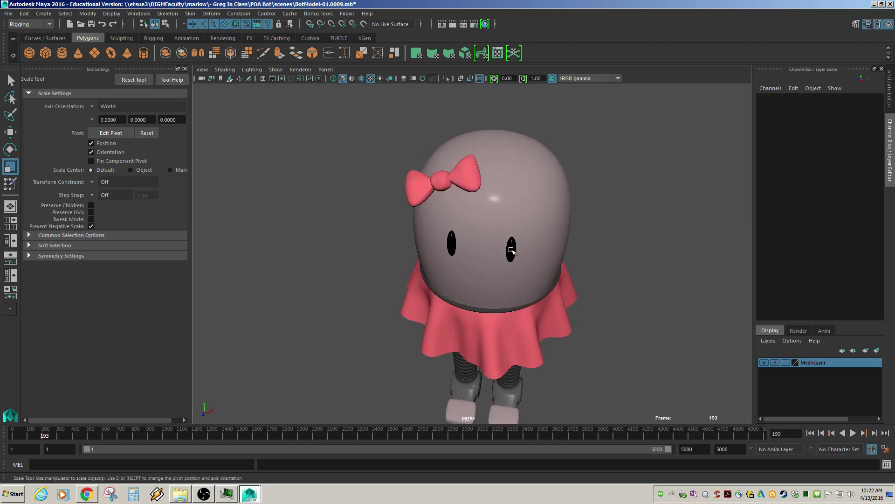
{"action": "left_click", "coordinate": [631, 221]}
{"action": "key", "text": "ctrl+z"}
{"action": "left_click_drag", "start_coordinate": [592, 233], "coordinate": [735, 227], "text": "alt"}
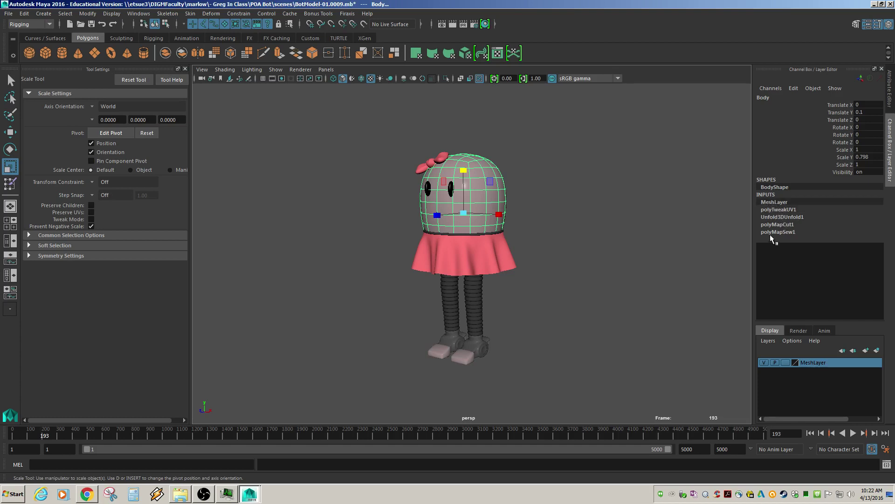
Select all of the robot's meshes and delete their construction history.
{"action": "left_click", "coordinate": [604, 221]}
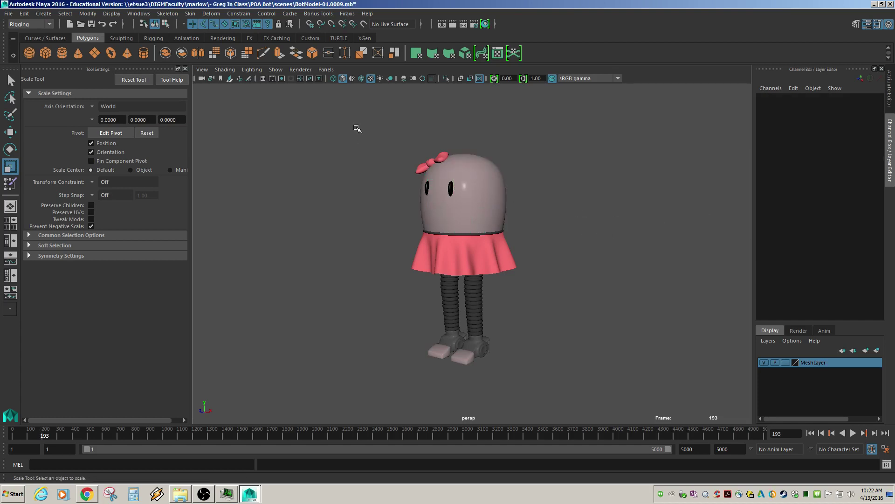
{"action": "left_click_drag", "start_coordinate": [367, 123], "coordinate": [604, 395]}
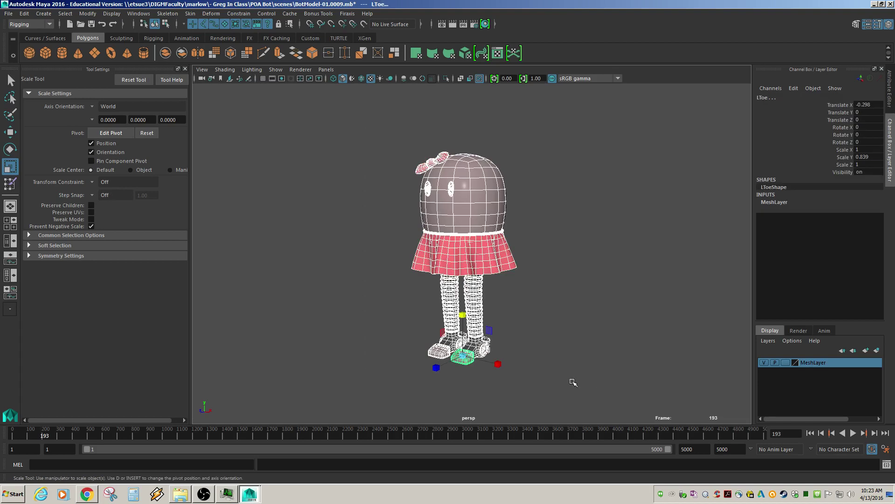
{"action": "left_click", "coordinate": [23, 14]}
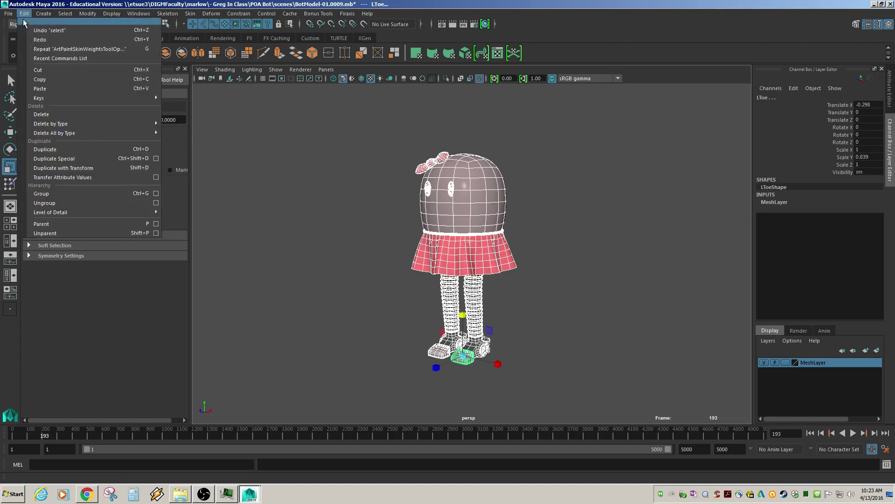
{"action": "mouse_move", "coordinate": [50, 125]}
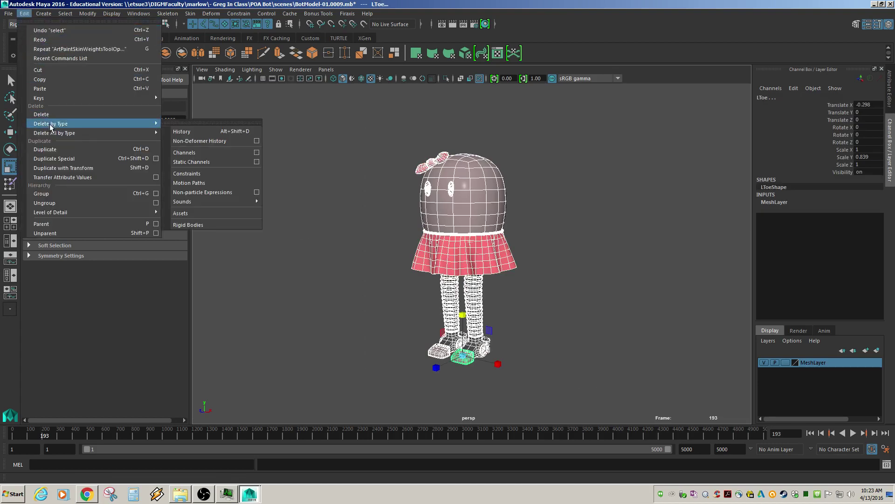
{"action": "left_click", "coordinate": [193, 132]}
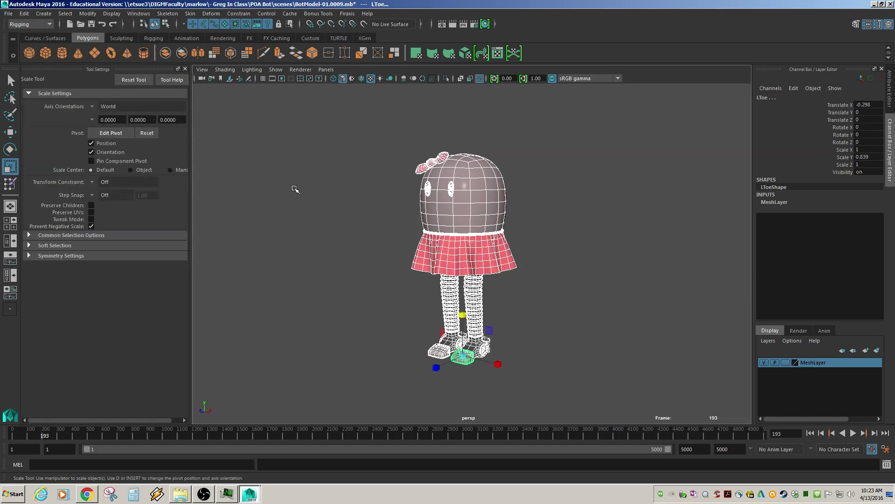
Check the input history of the robot's body mesh.
{"action": "left_click", "coordinate": [311, 173]}
{"action": "left_click", "coordinate": [497, 195]}
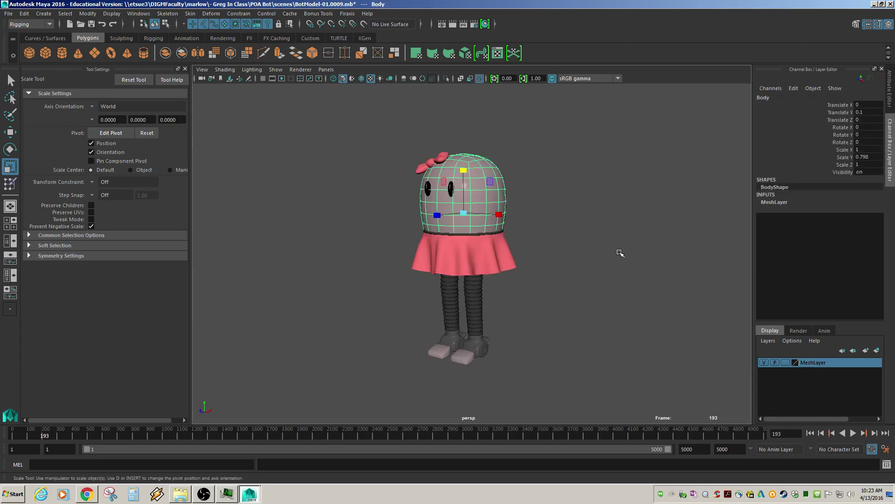
{"action": "left_click", "coordinate": [626, 233]}
Create a temporary polygon sphere to view the default transform values of a new object, and delete it.
{"action": "left_click", "coordinate": [492, 211]}
{"action": "left_click", "coordinate": [29, 54]}
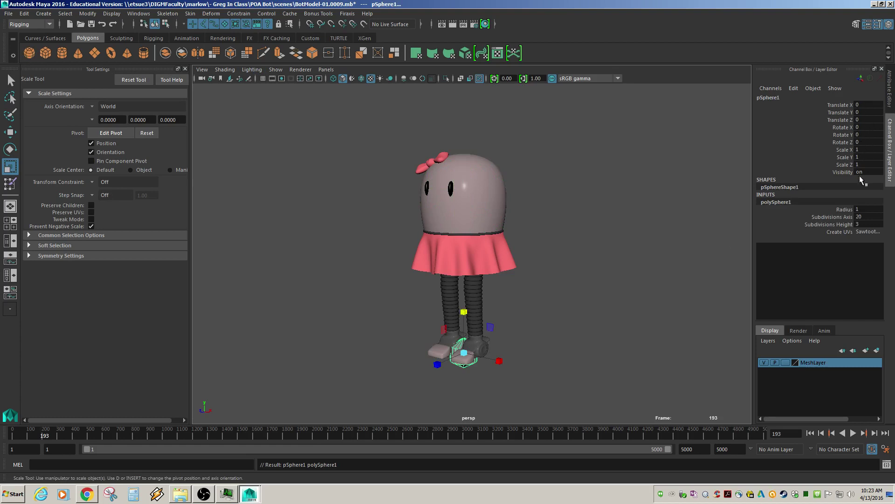
{"action": "key", "text": "Delete"}
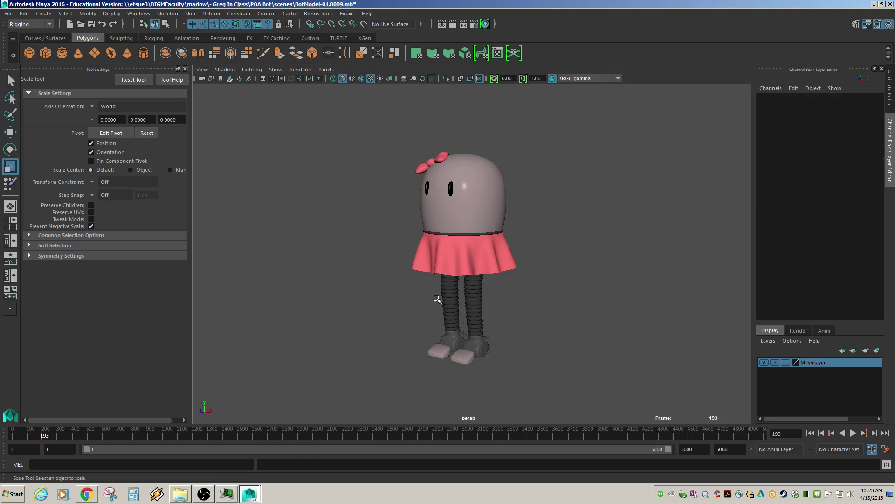
Check the transform values of the robot's body, legs, feet and toes one by one.
{"action": "left_click", "coordinate": [474, 185]}
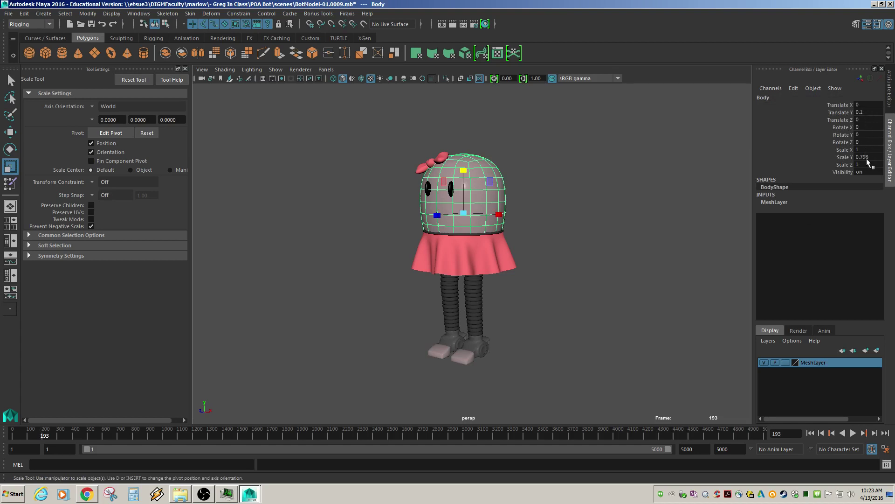
{"action": "left_click", "coordinate": [476, 303]}
{"action": "left_click", "coordinate": [458, 309]}
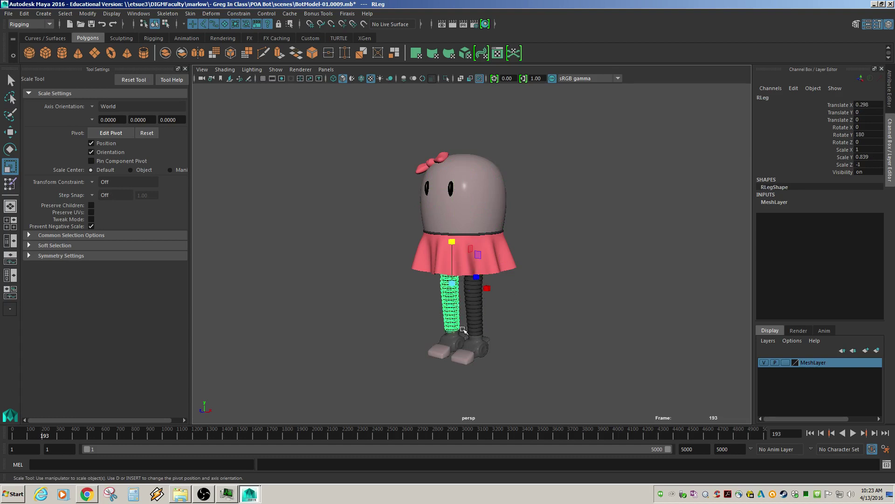
{"action": "left_click", "coordinate": [483, 348]}
{"action": "left_click", "coordinate": [447, 343]}
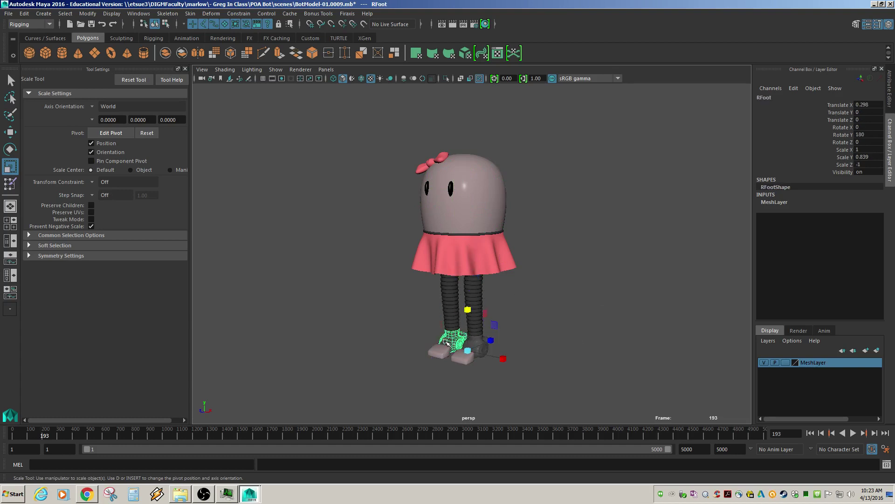
{"action": "left_click", "coordinate": [438, 353]}
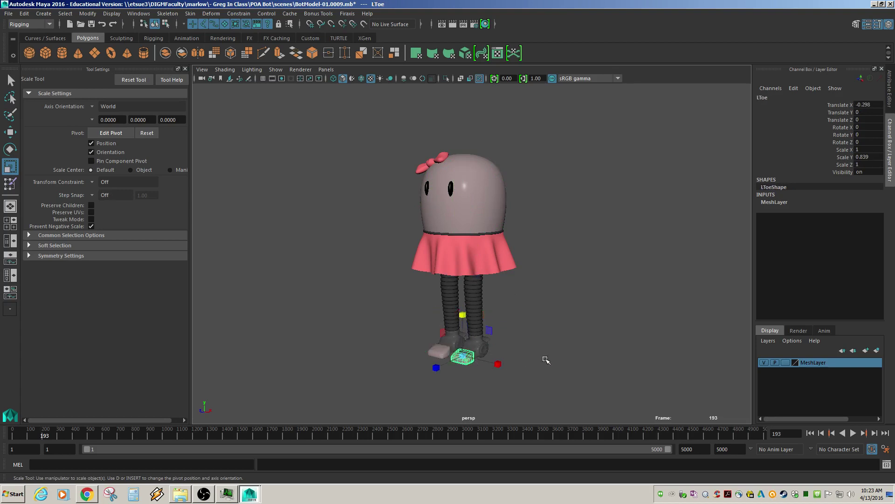
Select all of the robot's meshes and apply Freeze Transformations.
{"action": "left_click", "coordinate": [560, 358]}
{"action": "left_click_drag", "start_coordinate": [340, 110], "coordinate": [577, 408]}
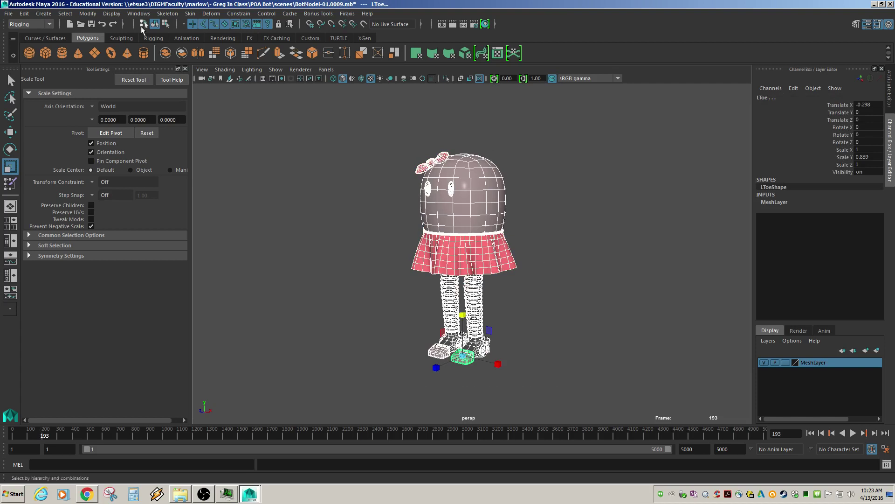
{"action": "left_click", "coordinate": [86, 14]}
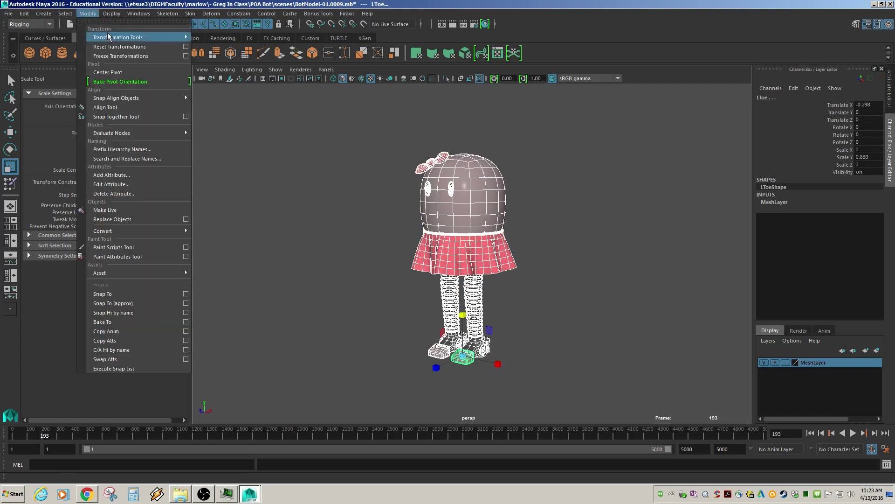
{"action": "left_click", "coordinate": [121, 56]}
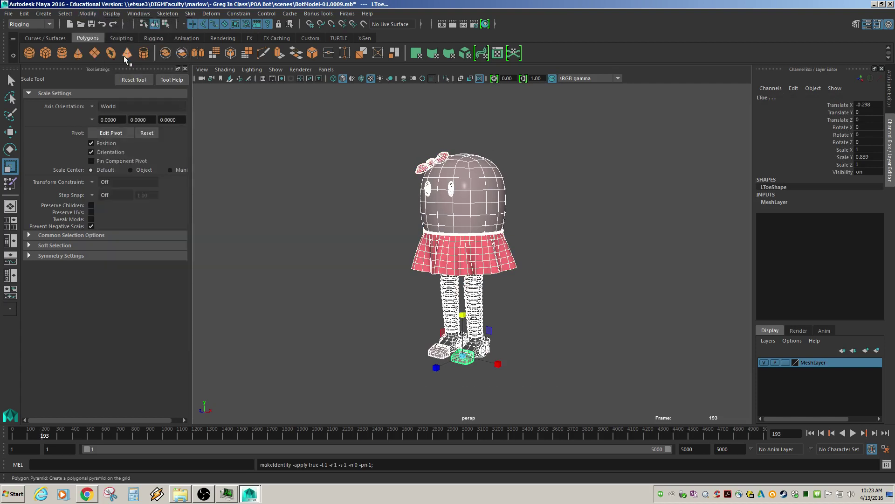
Check the transform values of the body and of the whole robot selection.
{"action": "left_click", "coordinate": [617, 177]}
{"action": "left_click", "coordinate": [466, 200]}
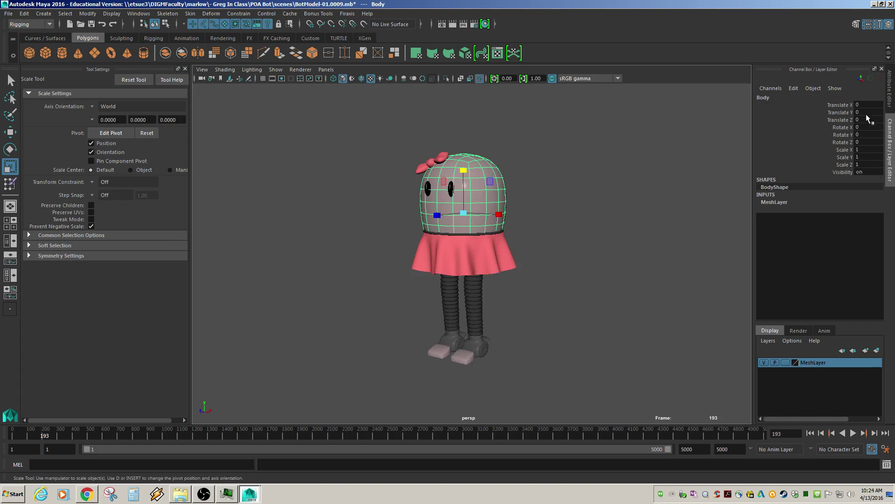
{"action": "left_click", "coordinate": [615, 203]}
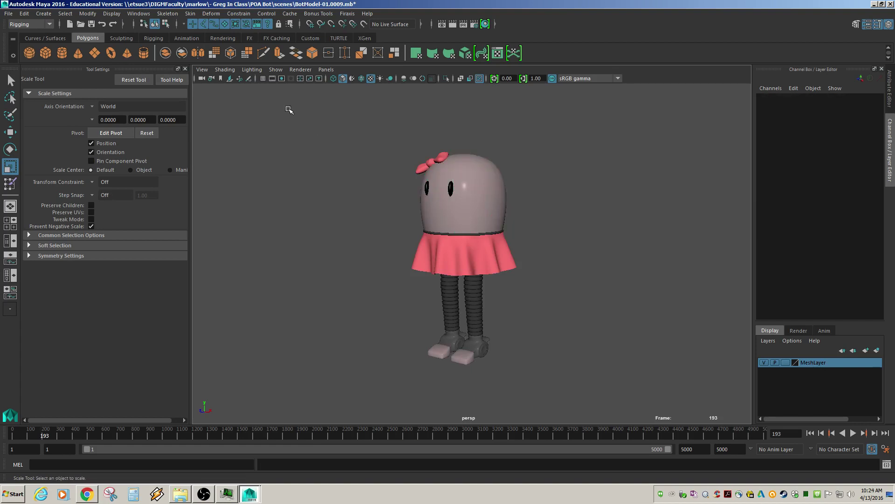
{"action": "left_click_drag", "start_coordinate": [290, 109], "coordinate": [640, 387]}
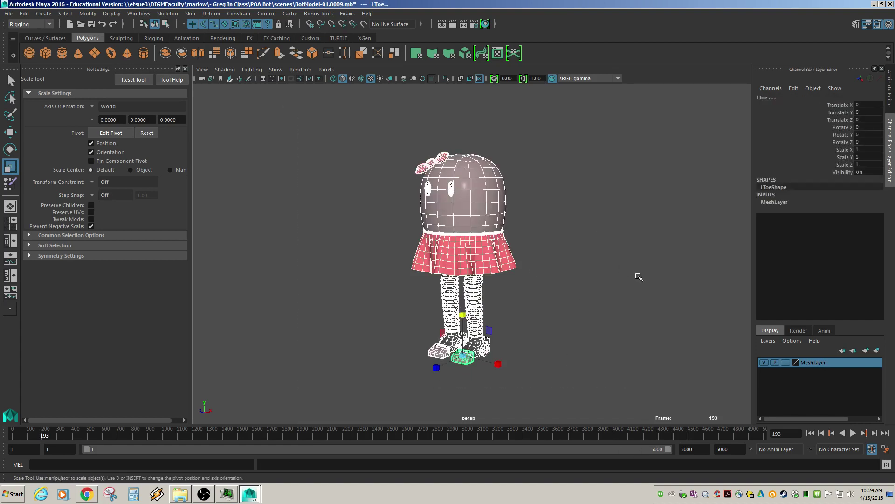
Return to frame 1, shorten the playback range to end at frame 902 and deselect the meshes.
{"action": "left_click_drag", "start_coordinate": [36, 437], "coordinate": [12, 437]}
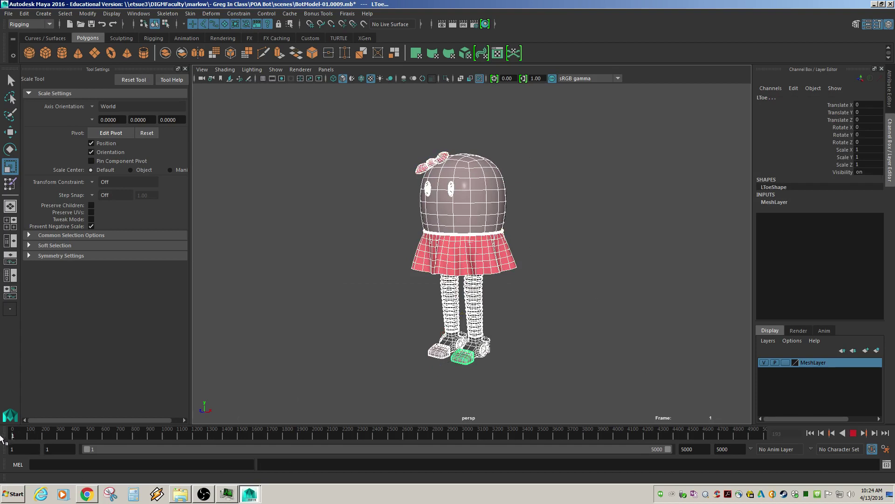
{"action": "left_click_drag", "start_coordinate": [668, 450], "coordinate": [195, 450]}
{"action": "left_click", "coordinate": [600, 253]}
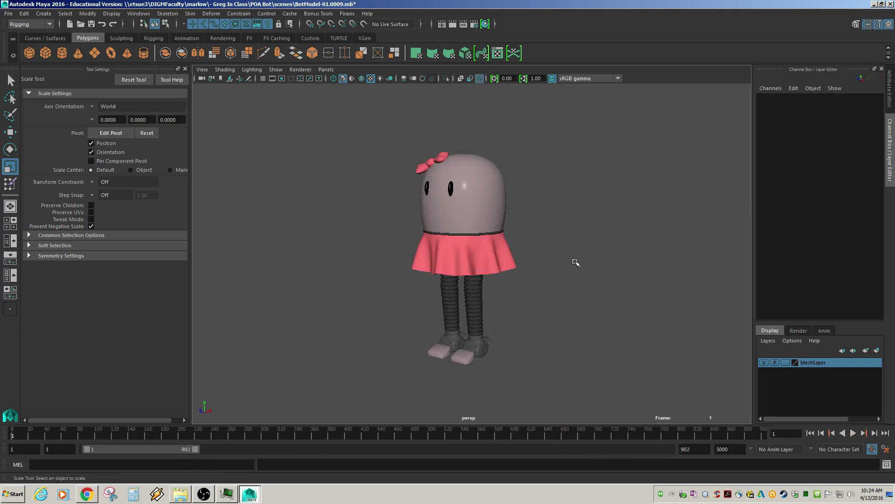
Place a root joint with the Joint Tool in the side view, centred low in the body just above the skirt's waistband, at about Y 8.256.
{"action": "left_click_drag", "start_coordinate": [462, 292], "coordinate": [576, 290], "text": "alt"}
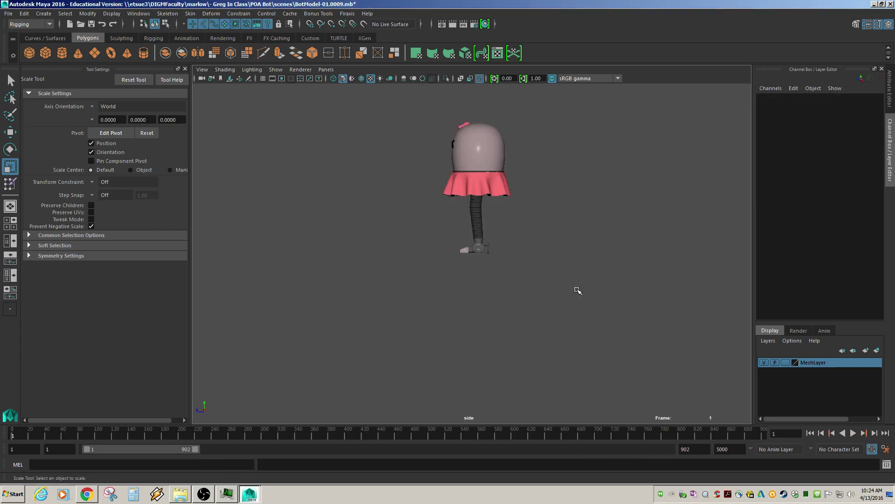
{"action": "right_click_drag", "start_coordinate": [474, 237], "coordinate": [645, 326], "text": "alt"}
{"action": "middle_click_drag", "start_coordinate": [630, 321], "coordinate": [521, 278], "text": "alt"}
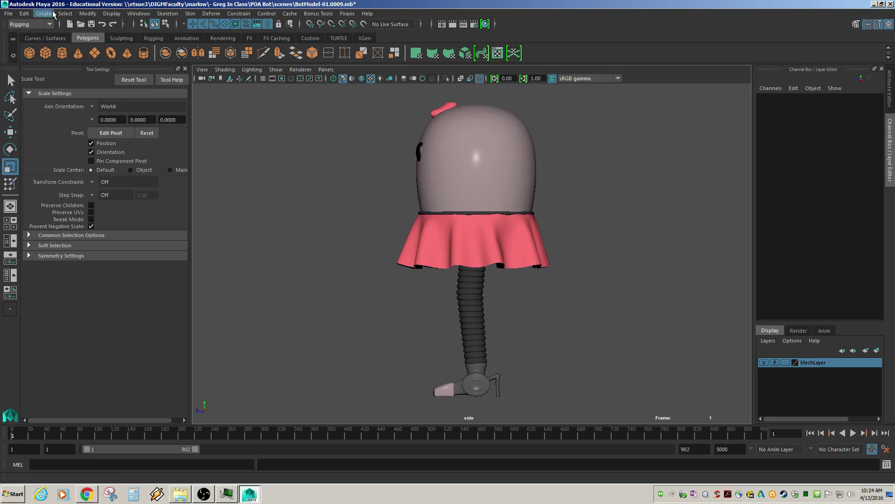
{"action": "left_click", "coordinate": [88, 14]}
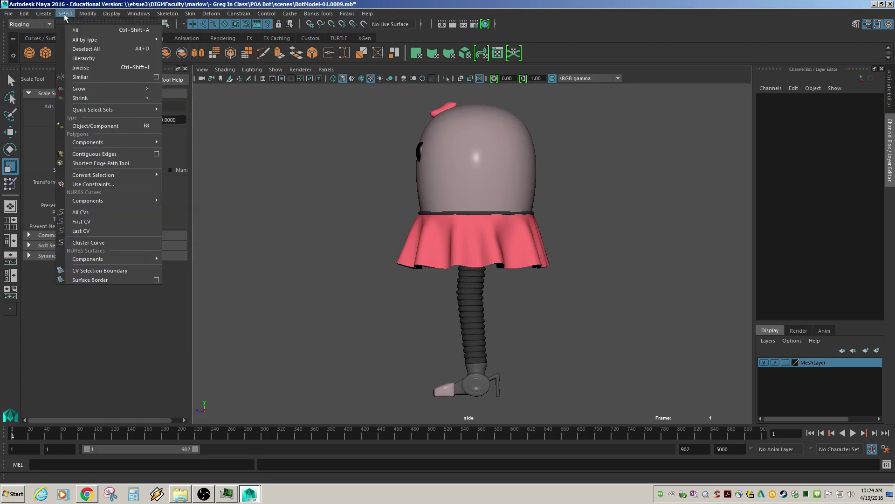
{"action": "mouse_move", "coordinate": [41, 14]}
{"action": "mouse_move", "coordinate": [167, 14]}
{"action": "left_click", "coordinate": [177, 40]}
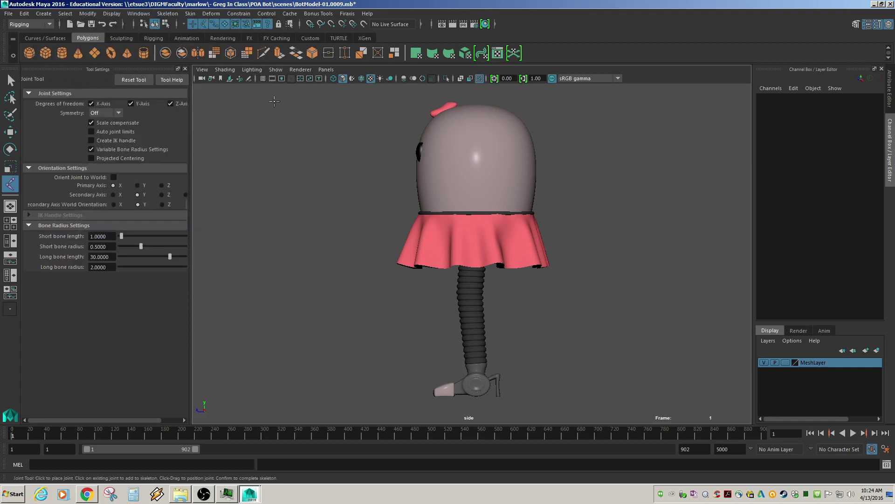
{"action": "scroll", "coordinate": [531, 224], "scroll_direction": "up", "scroll_amount": 5}
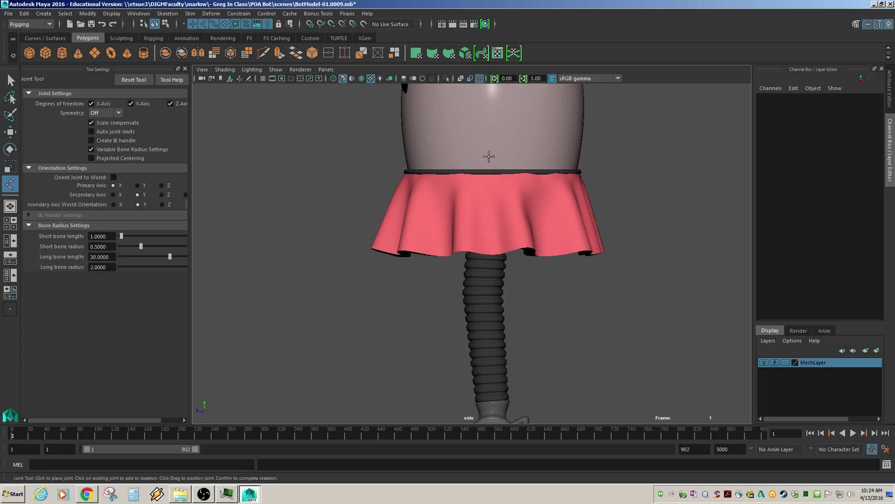
{"action": "left_click", "coordinate": [489, 156]}
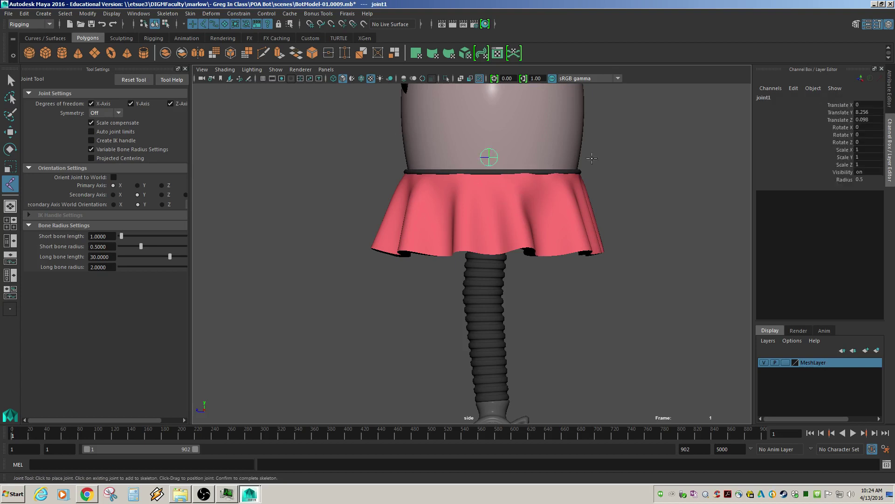
In wireframe display, place a hip joint at the top of the leg, about 1.41 units below the root joint.
{"action": "middle_click_drag", "start_coordinate": [475, 197], "coordinate": [486, 266], "text": "alt"}
{"action": "middle_click_drag", "start_coordinate": [417, 227], "coordinate": [424, 172], "text": "alt"}
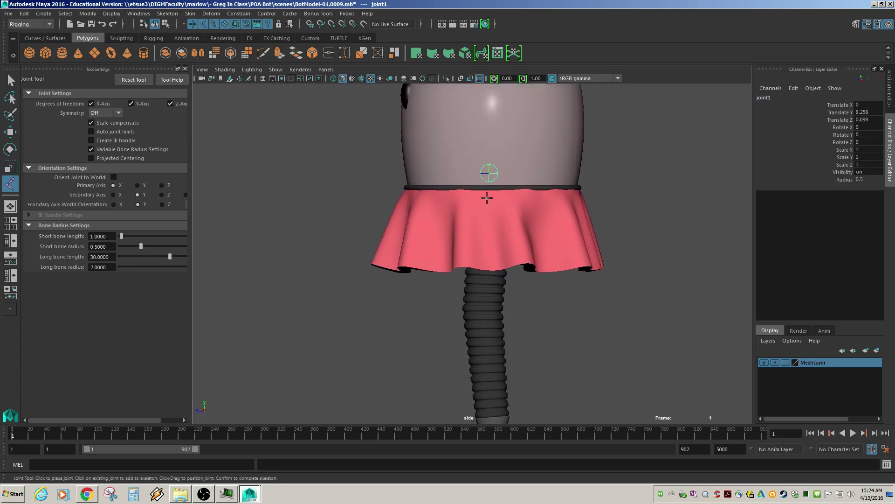
{"action": "key", "text": "4"}
{"action": "right_click_drag", "start_coordinate": [486, 197], "coordinate": [510, 226], "text": "alt"}
{"action": "middle_click_drag", "start_coordinate": [511, 225], "coordinate": [476, 254], "text": "alt"}
{"action": "right_click_drag", "start_coordinate": [477, 254], "coordinate": [551, 243], "text": "alt"}
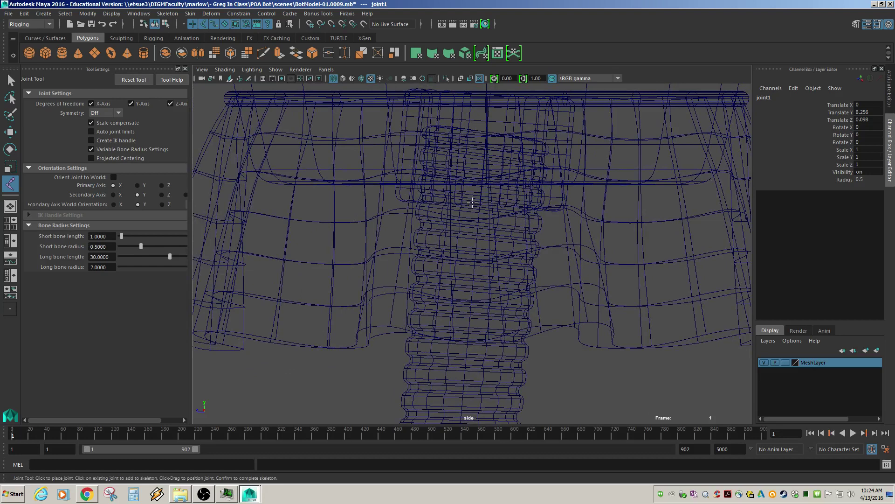
{"action": "left_click_drag", "start_coordinate": [472, 202], "coordinate": [475, 204]}
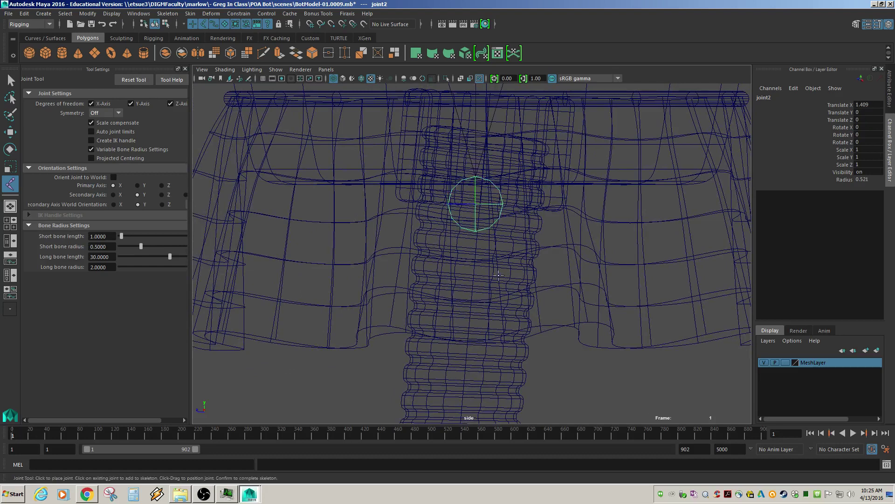
Place a knee joint partway down the leg just below the skirt's hem, about 2.4 units from the hip joint.
{"action": "right_click_drag", "start_coordinate": [498, 275], "coordinate": [482, 208], "text": "alt"}
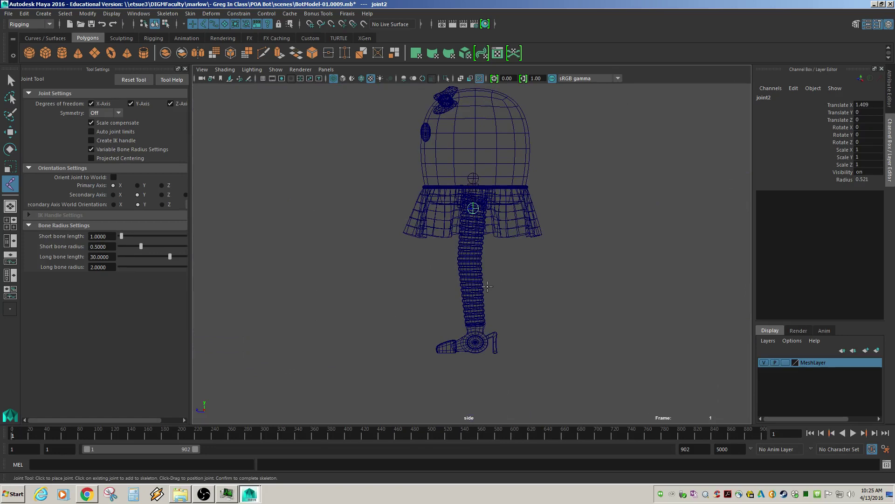
{"action": "scroll", "coordinate": [471, 327], "scroll_direction": "up", "scroll_amount": 2}
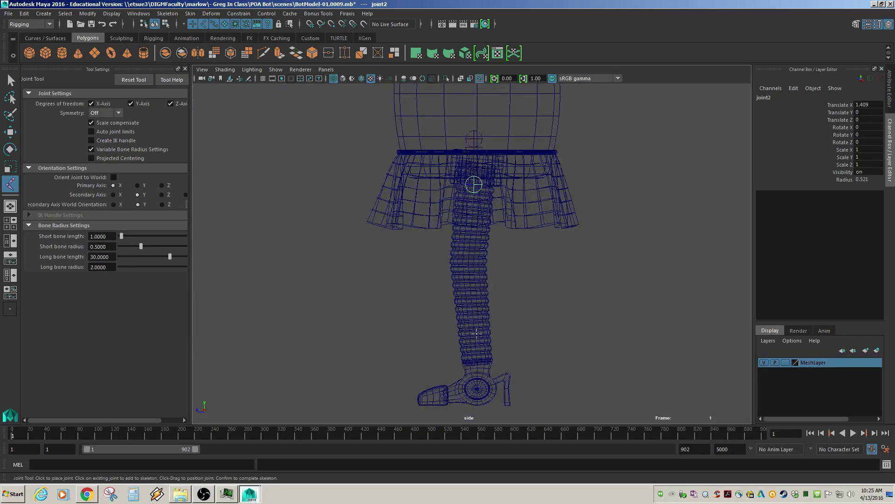
{"action": "scroll", "coordinate": [469, 299], "scroll_direction": "up", "scroll_amount": 2}
{"action": "scroll", "coordinate": [469, 299], "scroll_direction": "down", "scroll_amount": 3}
{"action": "scroll", "coordinate": [468, 299], "scroll_direction": "up", "scroll_amount": 1}
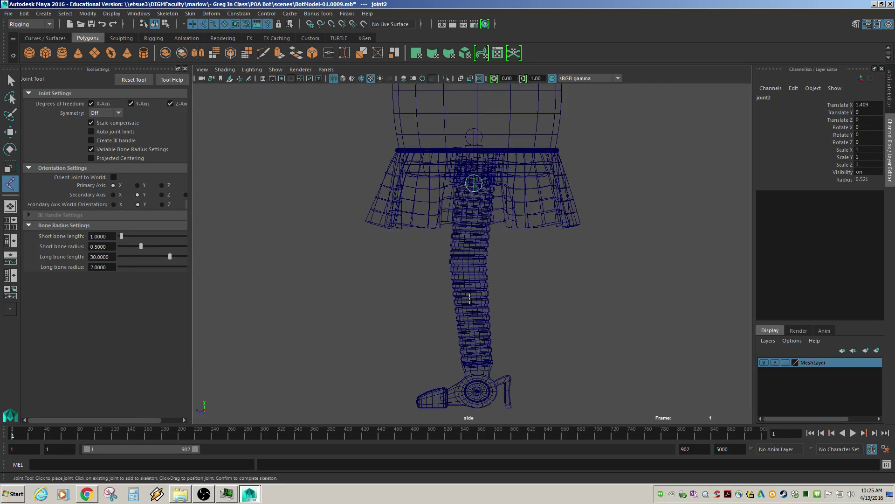
{"action": "middle_click_drag", "start_coordinate": [468, 299], "coordinate": [470, 269], "text": "alt"}
{"action": "right_click_drag", "start_coordinate": [470, 268], "coordinate": [514, 238], "text": "alt"}
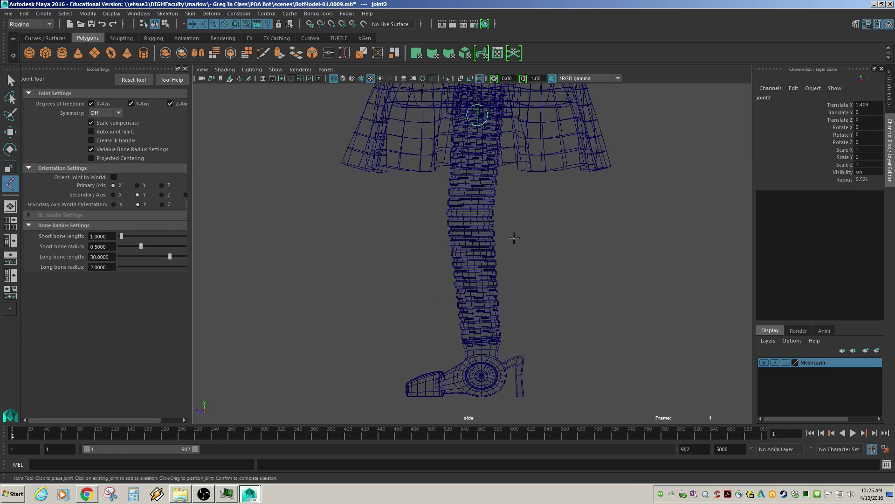
{"action": "left_click", "coordinate": [468, 213]}
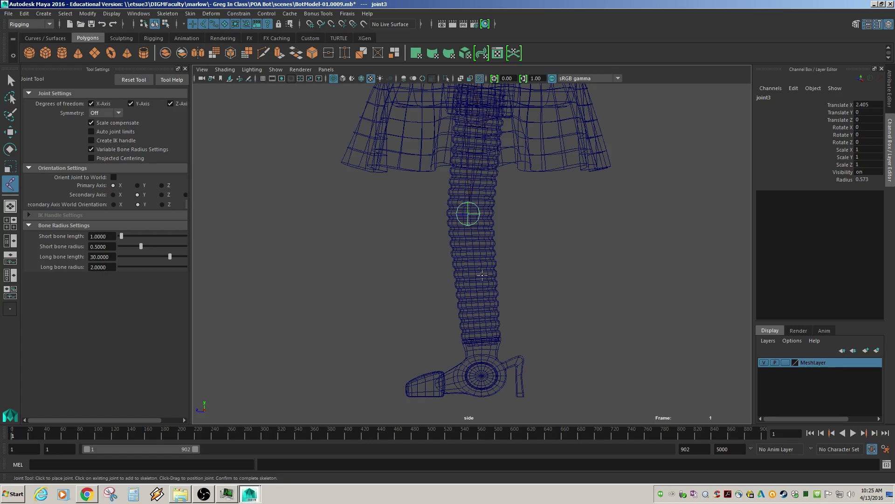
Place an ankle joint at the lower end of the ribbed leg, about 3 units from the knee joint.
{"action": "scroll", "coordinate": [474, 308], "scroll_direction": "up", "scroll_amount": 3}
{"action": "middle_click_drag", "start_coordinate": [474, 307], "coordinate": [469, 251], "text": "alt"}
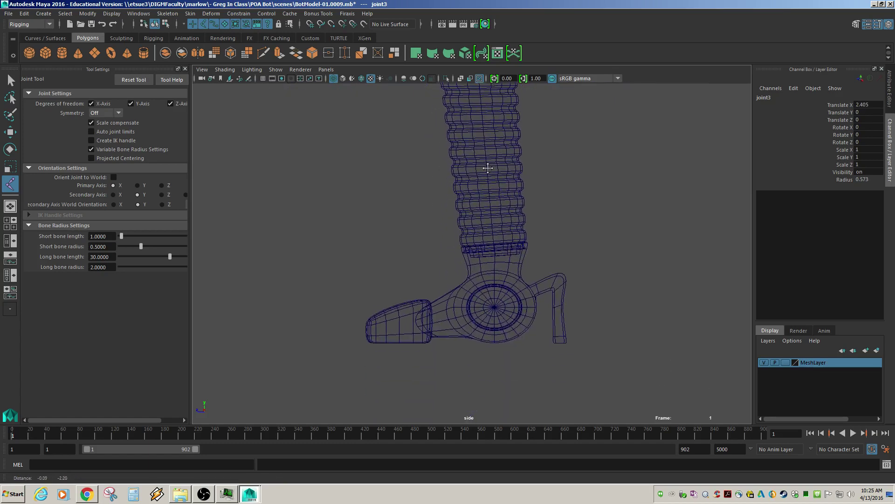
{"action": "scroll", "coordinate": [470, 250], "scroll_direction": "up", "scroll_amount": 2}
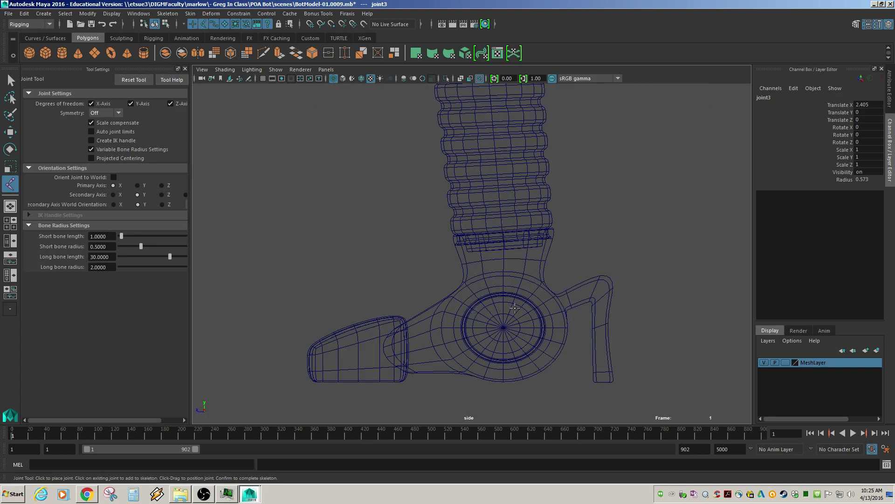
{"action": "scroll", "coordinate": [489, 238], "scroll_direction": "down", "scroll_amount": 3}
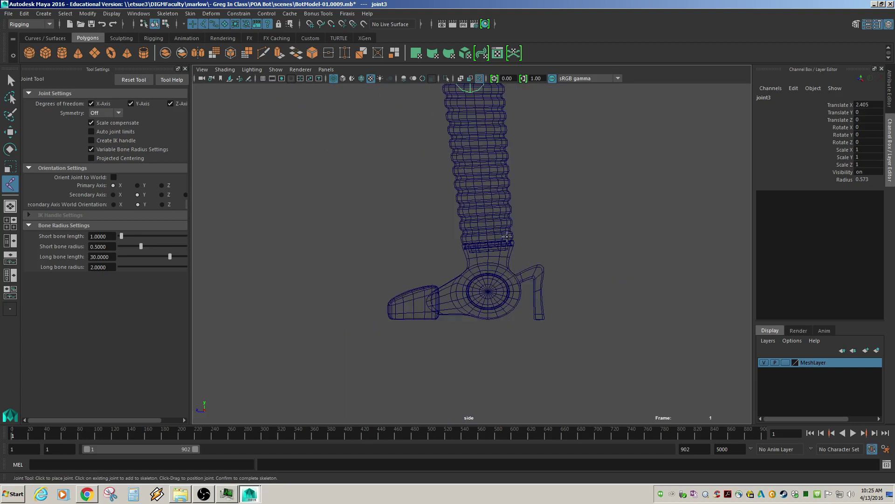
{"action": "left_click", "coordinate": [488, 238]}
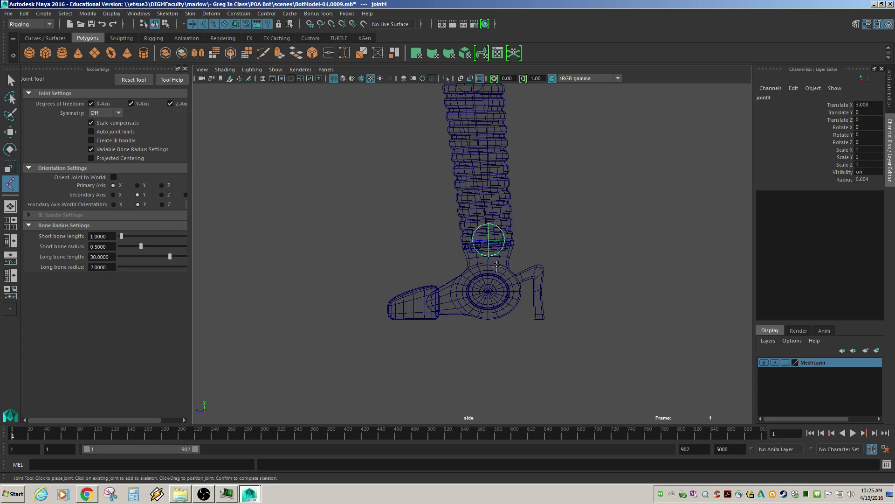
Place a ball joint where the toe piece meets the foot and an end joint at the toe tip, and complete the chain.
{"action": "left_click", "coordinate": [433, 303]}
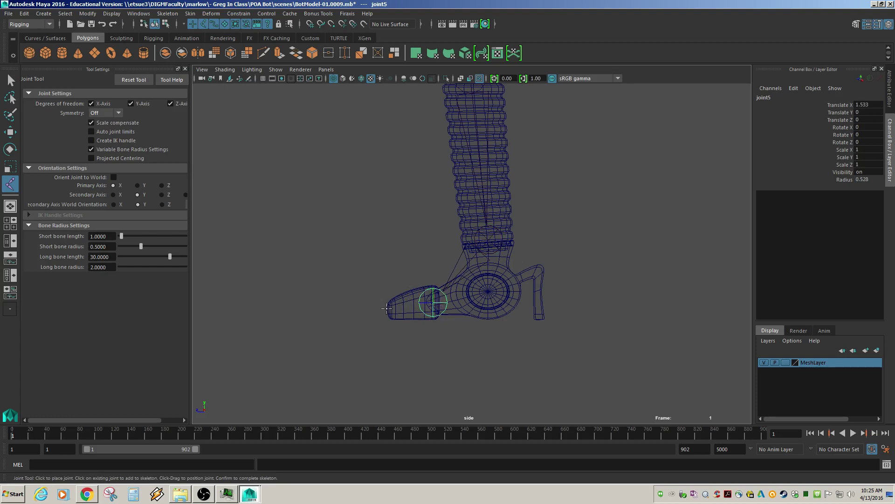
{"action": "left_click", "coordinate": [383, 308]}
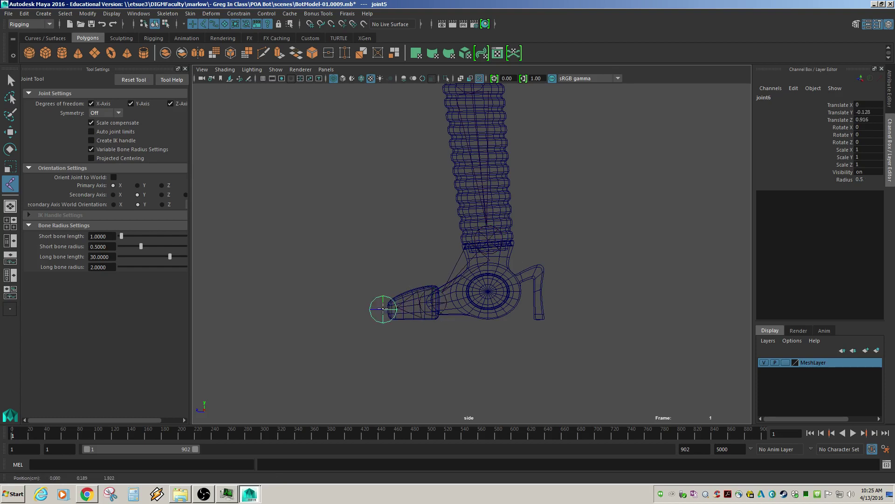
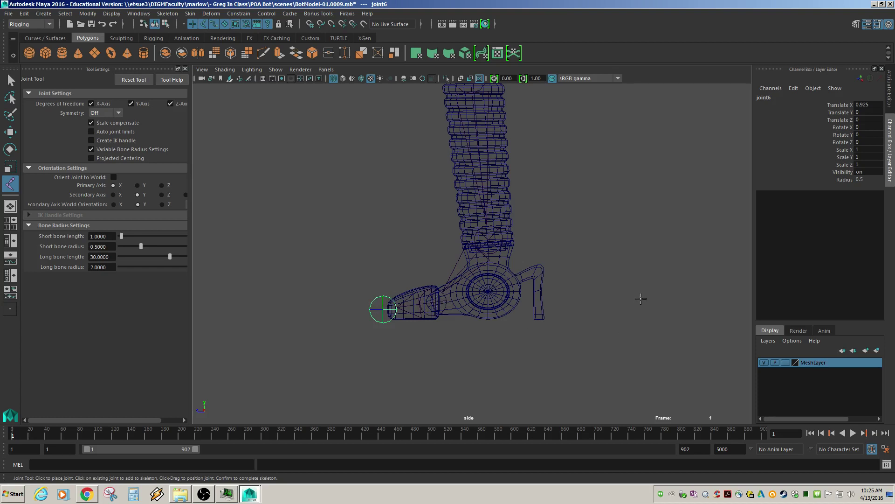
{"action": "key", "text": "Return"}
{"action": "scroll", "coordinate": [562, 203], "scroll_direction": "down", "scroll_amount": 3}
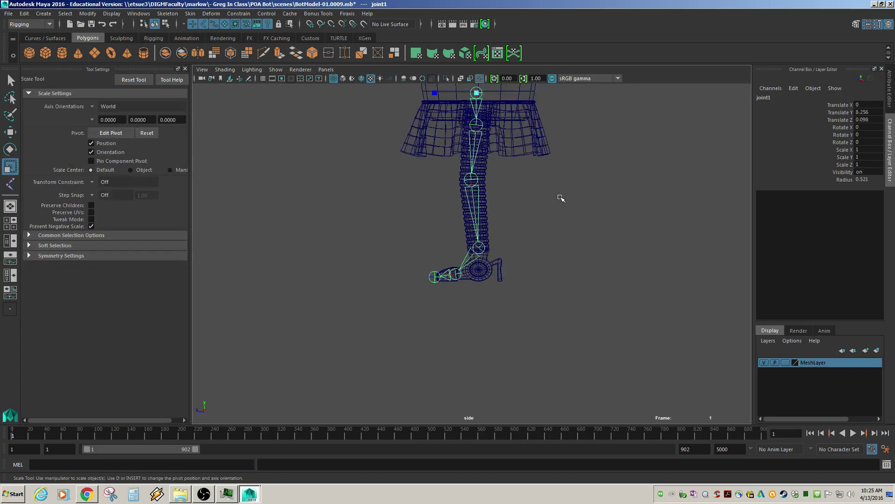
Try rotating the ball joint to test how the toe bends, and undo the rotations.
{"action": "scroll", "coordinate": [523, 186], "scroll_direction": "up", "scroll_amount": 3}
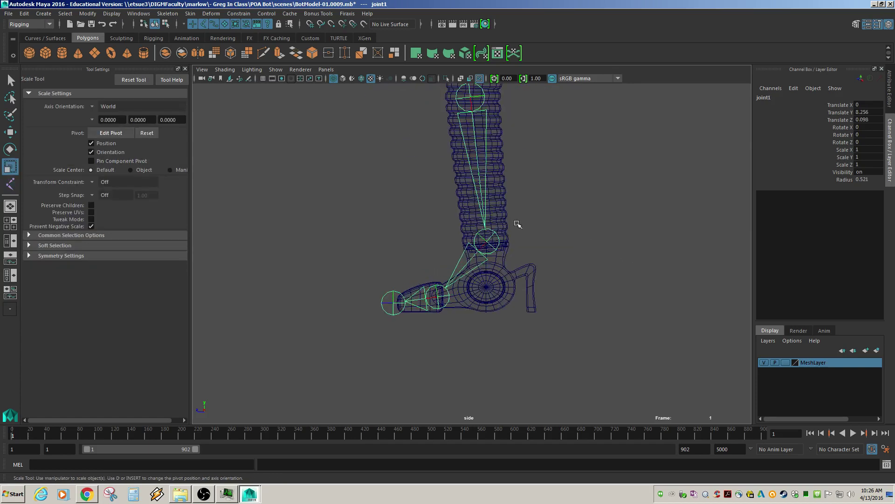
{"action": "left_click", "coordinate": [451, 295]}
{"action": "key", "text": "e"}
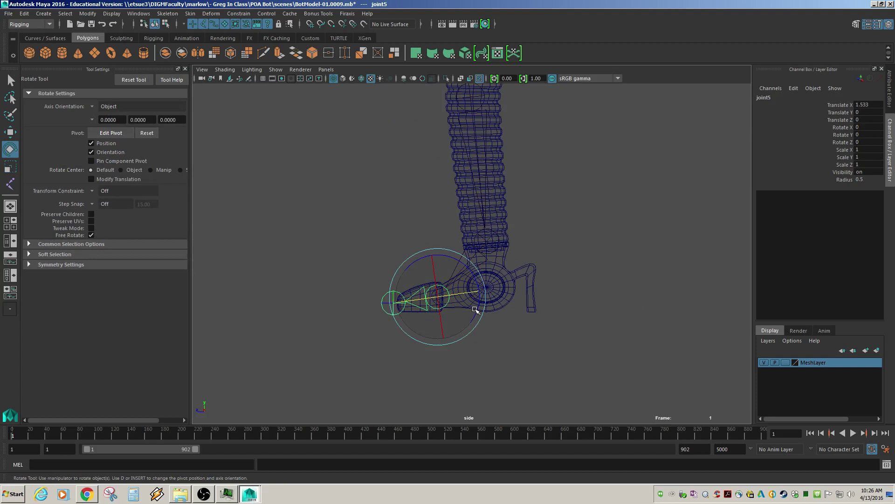
{"action": "left_click_drag", "start_coordinate": [472, 312], "coordinate": [499, 260]}
{"action": "key", "text": "ctrl+z"}
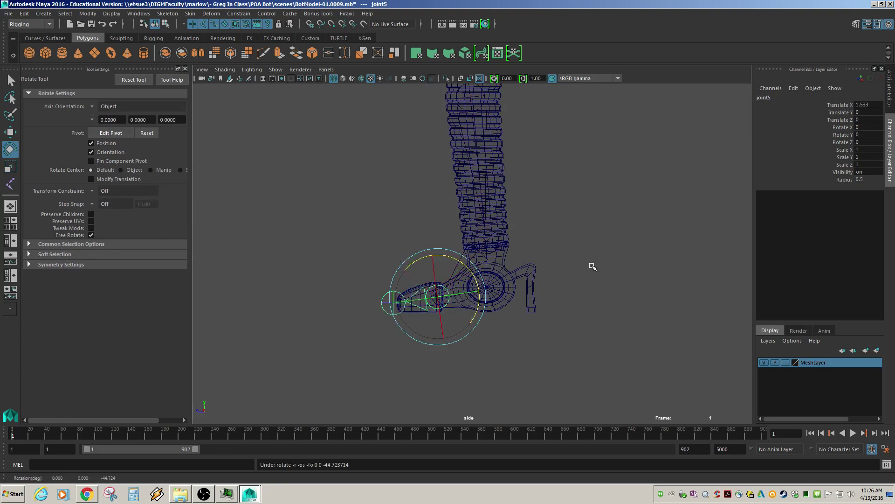
{"action": "left_click", "coordinate": [591, 262]}
{"action": "left_click", "coordinate": [397, 302]}
{"action": "left_click", "coordinate": [409, 284]}
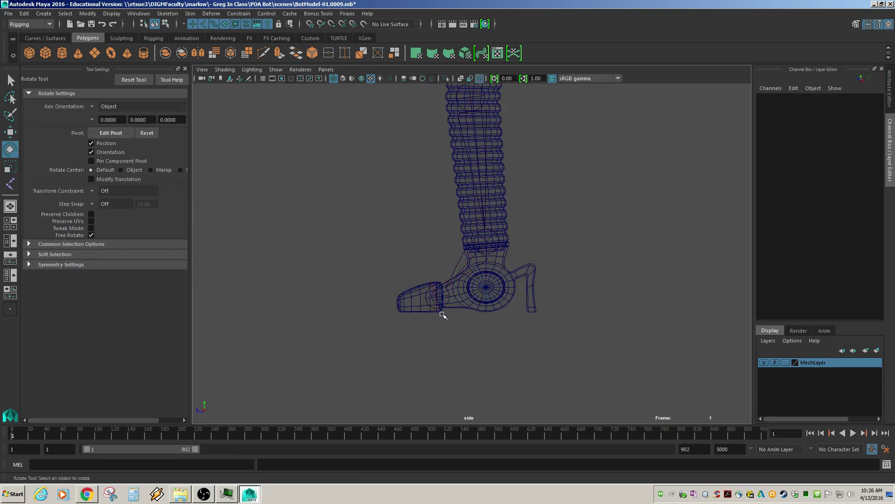
{"action": "left_click", "coordinate": [444, 309]}
{"action": "left_click_drag", "start_coordinate": [476, 308], "coordinate": [466, 339]}
{"action": "key", "text": "ctrl+z"}
{"action": "key", "text": "ctrl+z"}
{"action": "key", "text": "ctrl+z"}
{"action": "key", "text": "ctrl+z"}
Select the toe-tip joint and the root joint in turn to check the ends of the chain.
{"action": "left_click", "coordinate": [546, 272]}
{"action": "left_click", "coordinate": [388, 298]}
{"action": "scroll", "coordinate": [548, 198], "scroll_direction": "up", "scroll_amount": 2}
{"action": "scroll", "coordinate": [548, 198], "scroll_direction": "down", "scroll_amount": 4}
{"action": "scroll", "coordinate": [512, 220], "scroll_direction": "down", "scroll_amount": 2}
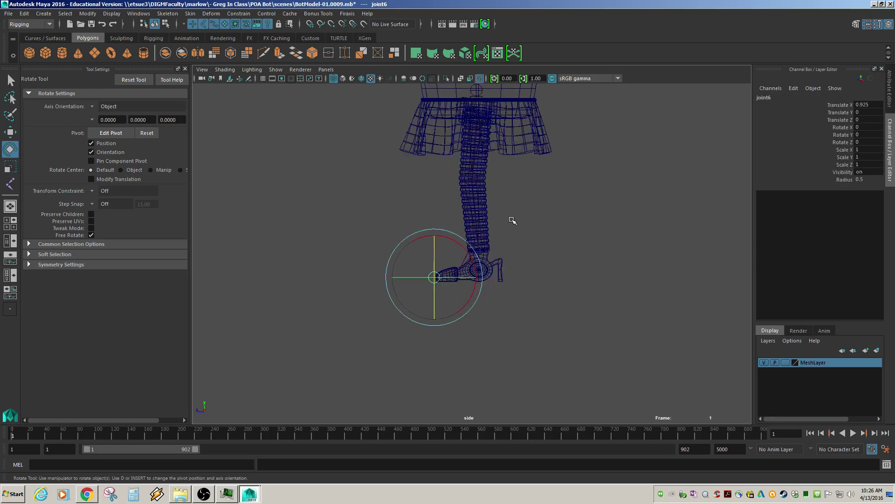
{"action": "left_click", "coordinate": [476, 92]}
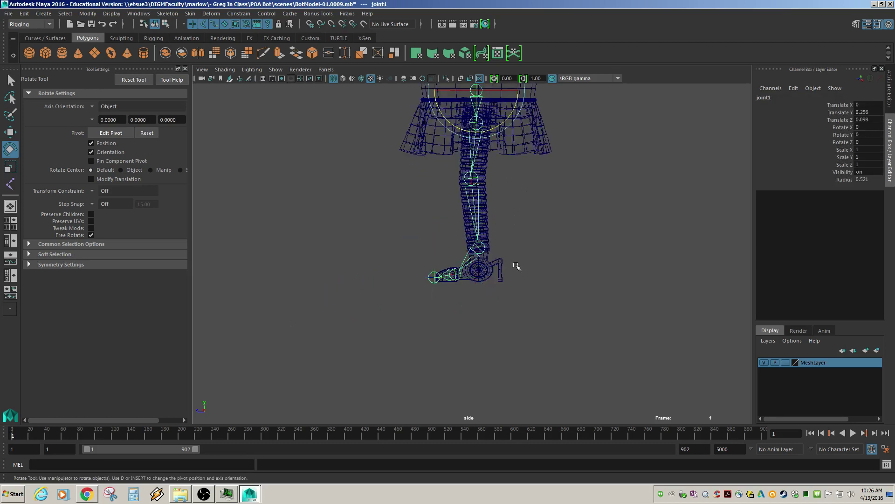
Examine the joint chain's position relative to the two legs in the shaded perspective view.
{"action": "middle_click_drag", "start_coordinate": [536, 250], "coordinate": [508, 343], "text": "alt"}
{"action": "key", "text": "space"}
{"action": "left_click_drag", "start_coordinate": [488, 328], "coordinate": [495, 304]}
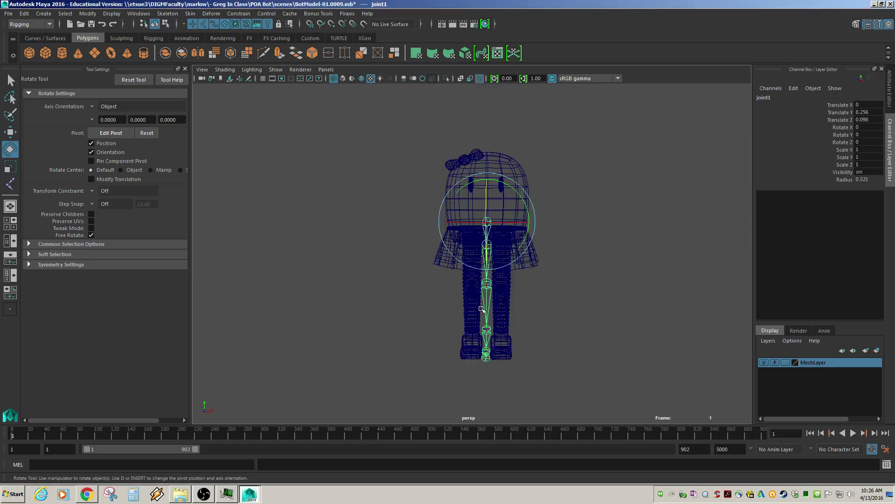
{"action": "mouse_move", "coordinate": [550, 322]}
{"action": "left_mouse_down", "text": "alt"}
{"action": "mouse_move", "coordinate": [523, 330]}
{"action": "mouse_move", "coordinate": [545, 310]}
{"action": "left_mouse_up", "text": "alt"}
{"action": "left_click", "coordinate": [545, 310]}
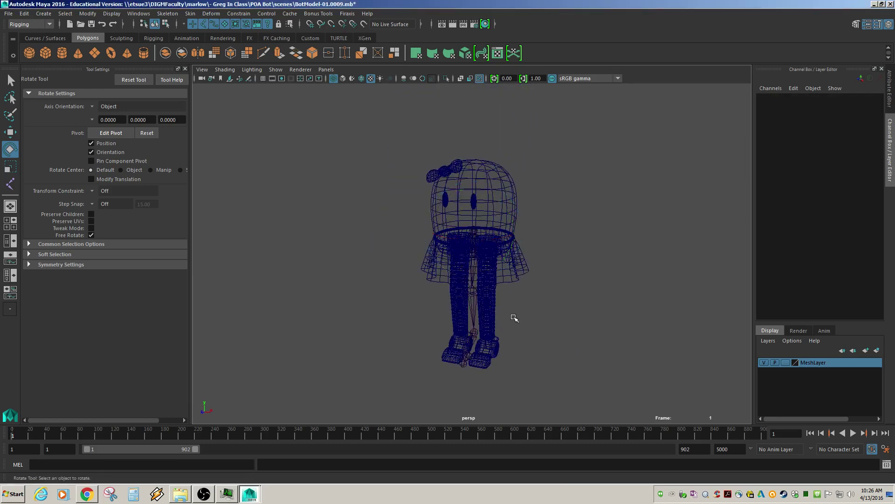
{"action": "key", "text": "5"}
{"action": "scroll", "coordinate": [506, 317], "scroll_direction": "up", "scroll_amount": 3}
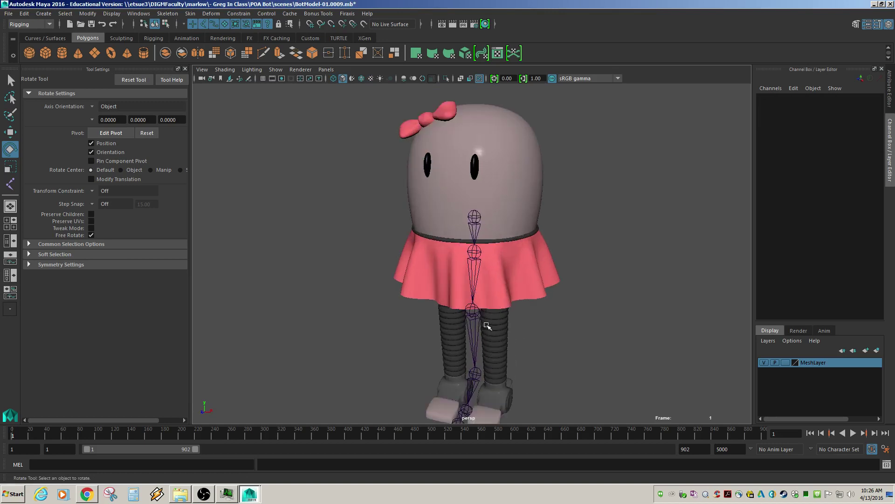
{"action": "left_click_drag", "start_coordinate": [481, 346], "coordinate": [497, 328], "text": "alt"}
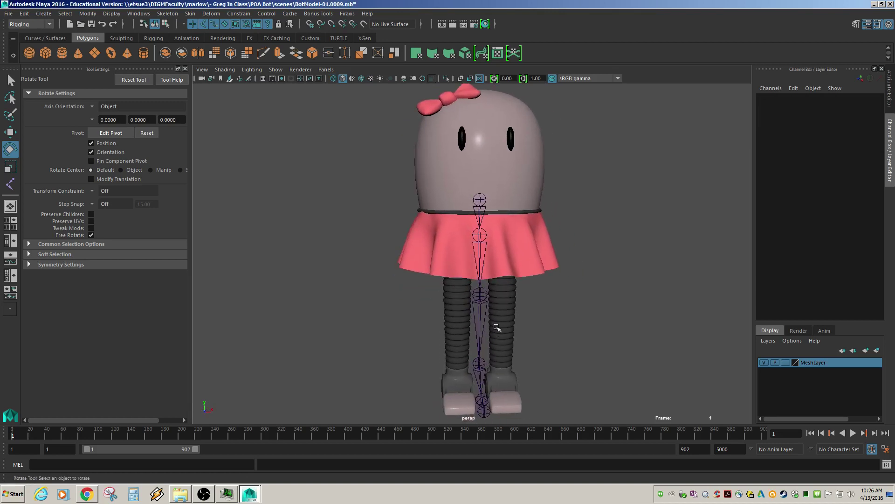
{"action": "left_click", "coordinate": [479, 200]}
{"action": "left_click_drag", "start_coordinate": [479, 200], "coordinate": [567, 266], "text": "alt"}
{"action": "left_click", "coordinate": [599, 278]}
In the front view, move the hip joint sideways into the centre of the robot's left leg, to Translate Z -0.917.
{"action": "left_click", "coordinate": [474, 235]}
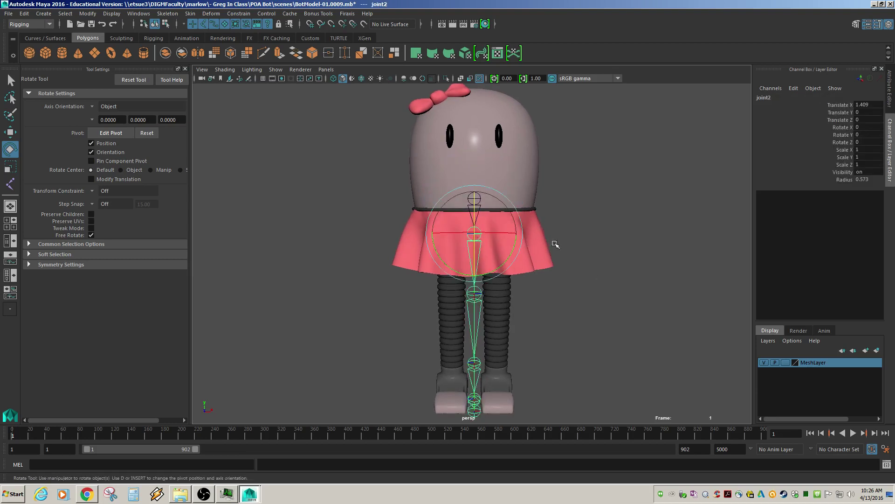
{"action": "left_click_drag", "start_coordinate": [574, 279], "coordinate": [575, 293]}
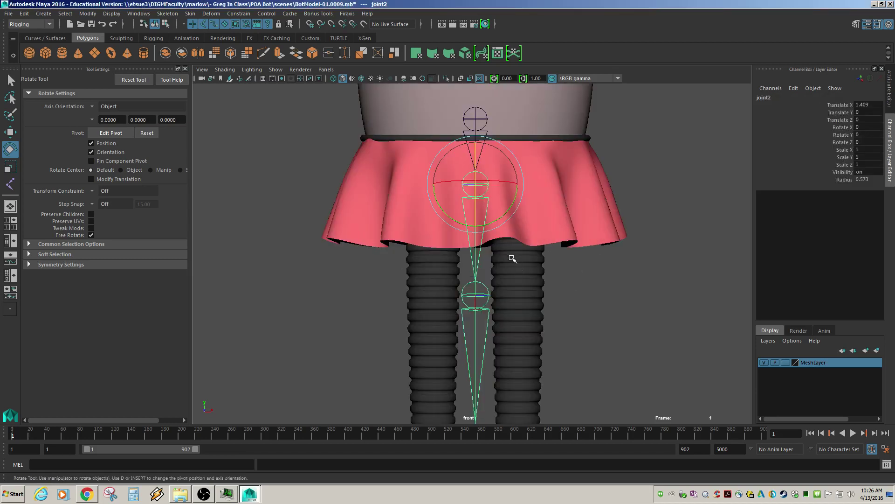
{"action": "key", "text": "w"}
{"action": "left_click_drag", "start_coordinate": [509, 186], "coordinate": [548, 186]}
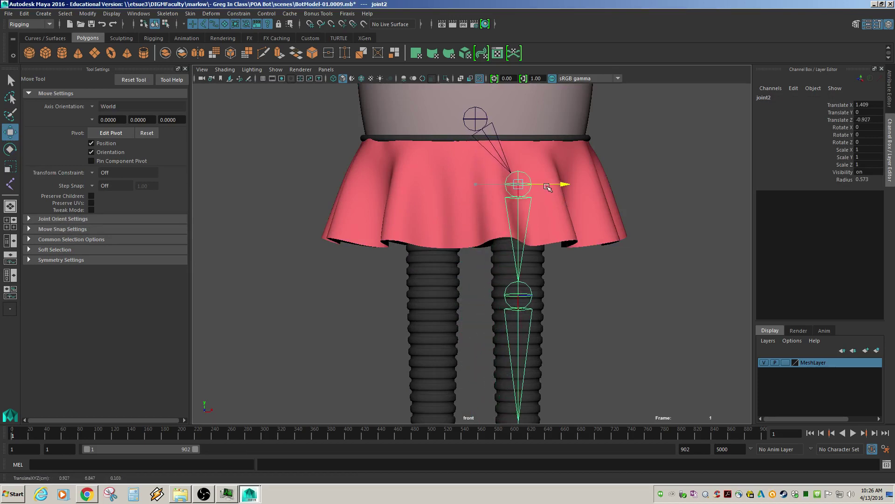
{"action": "mouse_move", "coordinate": [593, 310]}
{"action": "middle_mouse_down", "text": "alt"}
{"action": "mouse_move", "coordinate": [582, 249]}
{"action": "mouse_move", "coordinate": [592, 156]}
{"action": "mouse_move", "coordinate": [592, 320]}
{"action": "middle_mouse_up", "text": "alt"}
{"action": "left_click_drag", "start_coordinate": [562, 195], "coordinate": [562, 196]}
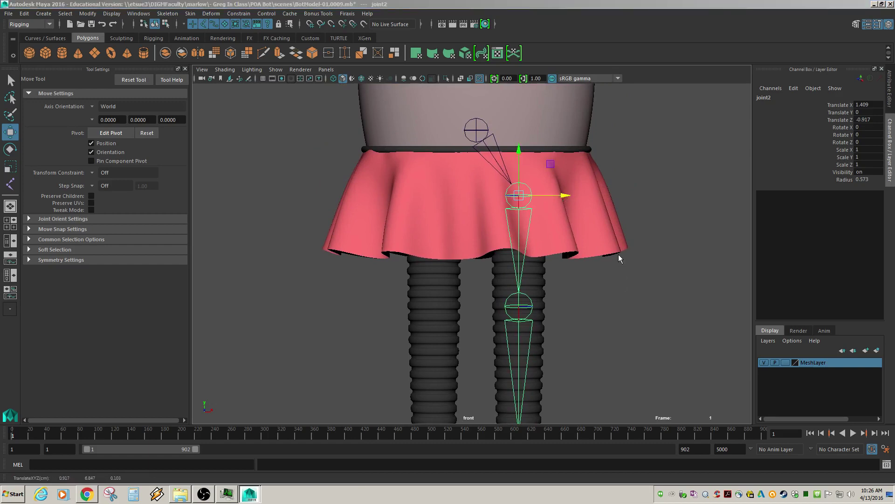
{"action": "key", "text": "space"}
{"action": "scroll", "coordinate": [569, 279], "scroll_direction": "down", "scroll_amount": 5}
{"action": "scroll", "coordinate": [555, 304], "scroll_direction": "up", "scroll_amount": 5}
{"action": "mouse_move", "coordinate": [569, 316]}
{"action": "left_mouse_down", "text": "alt"}
{"action": "mouse_move", "coordinate": [477, 298]}
{"action": "mouse_move", "coordinate": [476, 314]}
{"action": "mouse_move", "coordinate": [581, 308]}
{"action": "left_mouse_up", "text": "alt"}
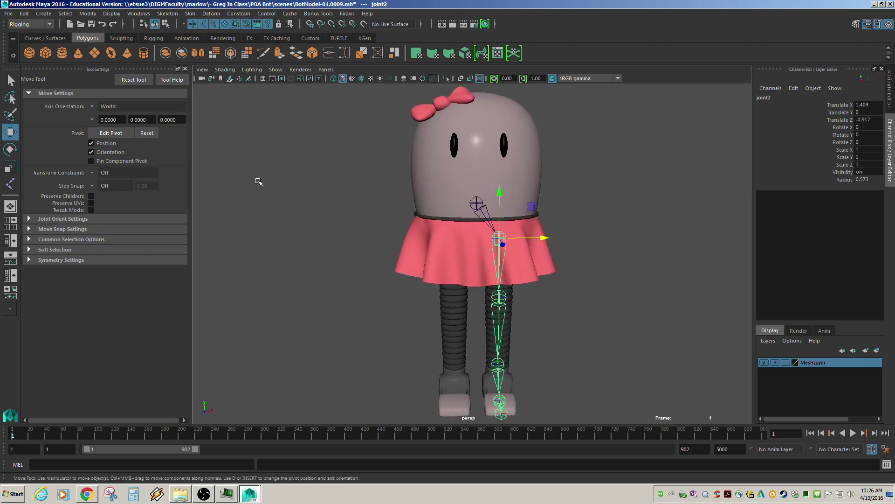
Show the Outliner beside the perspective view, widen it and expand the entire joint hierarchy.
{"action": "key", "text": "space"}
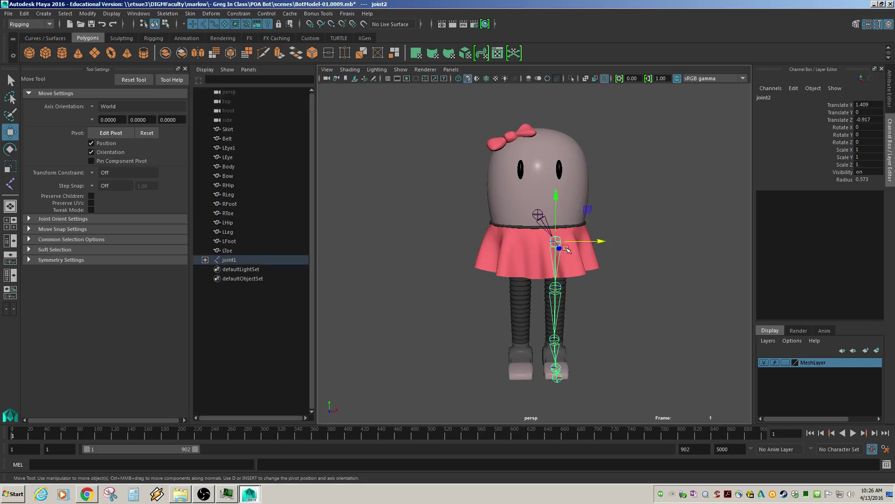
{"action": "left_click_drag", "start_coordinate": [314, 233], "coordinate": [348, 227]}
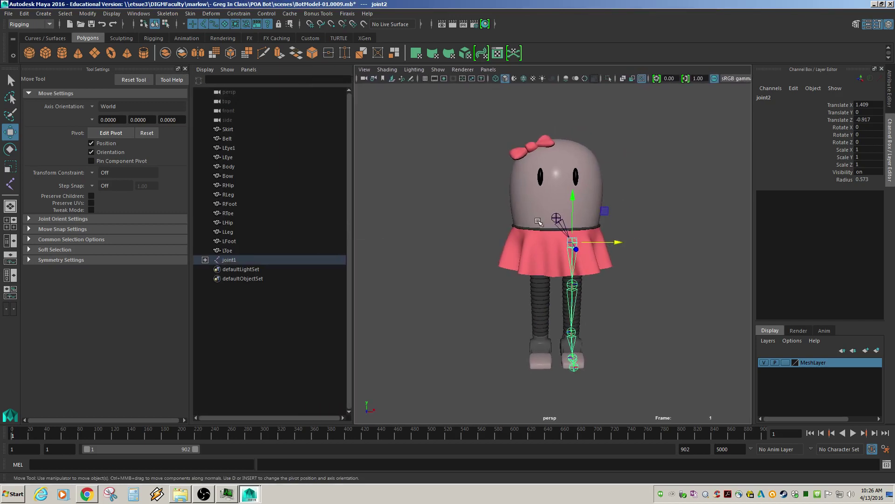
{"action": "left_click", "coordinate": [205, 260]}
{"action": "left_click", "coordinate": [214, 269]}
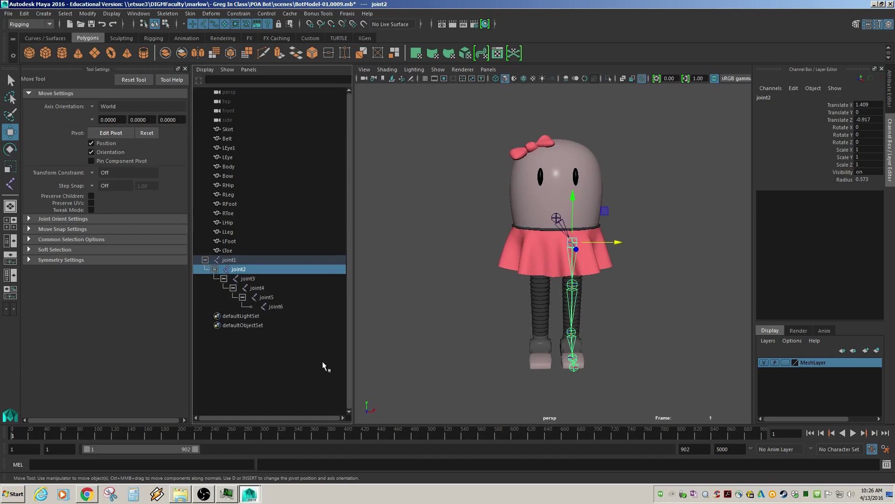
Rename the top joint of the chain as Root and its first child joint as L_Hip.
{"action": "left_click", "coordinate": [233, 262]}
{"action": "double_click", "coordinate": [232, 261]}
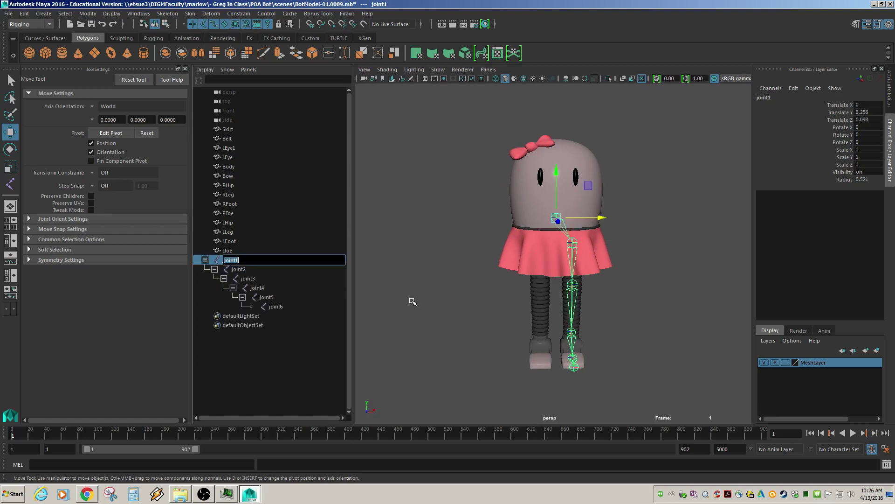
{"action": "type", "text": "Root"}
{"action": "key", "text": "Return"}
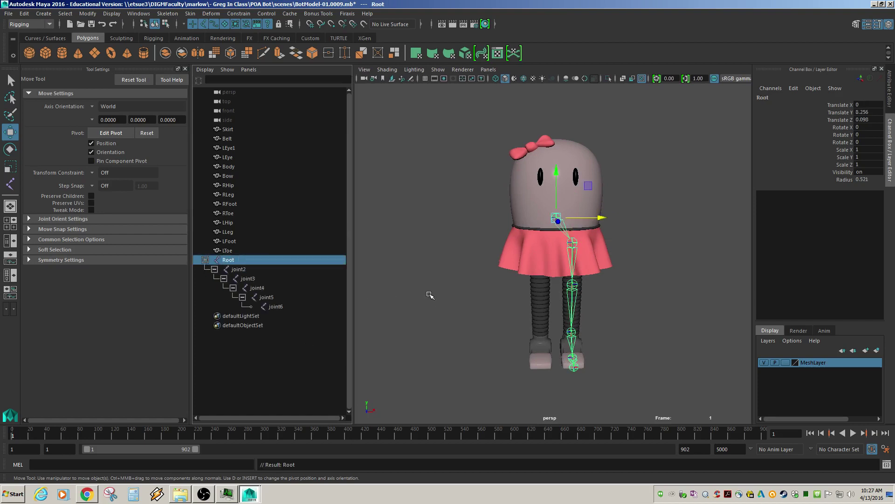
{"action": "left_click", "coordinate": [245, 270]}
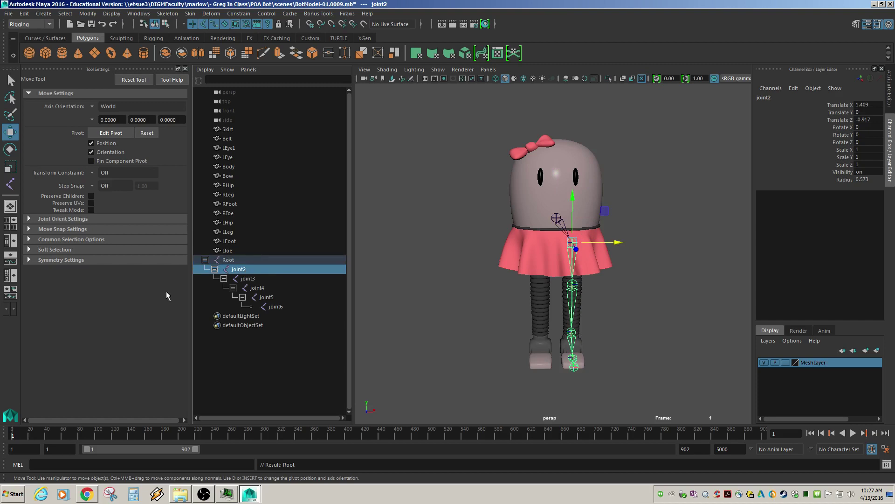
{"action": "double_click", "coordinate": [246, 271]}
{"action": "type", "text": "L Hip"}
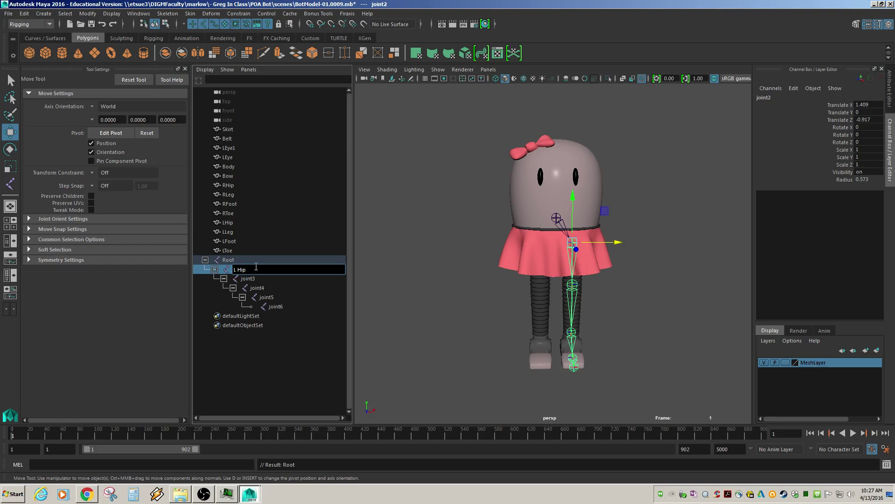
{"action": "key", "text": "Return"}
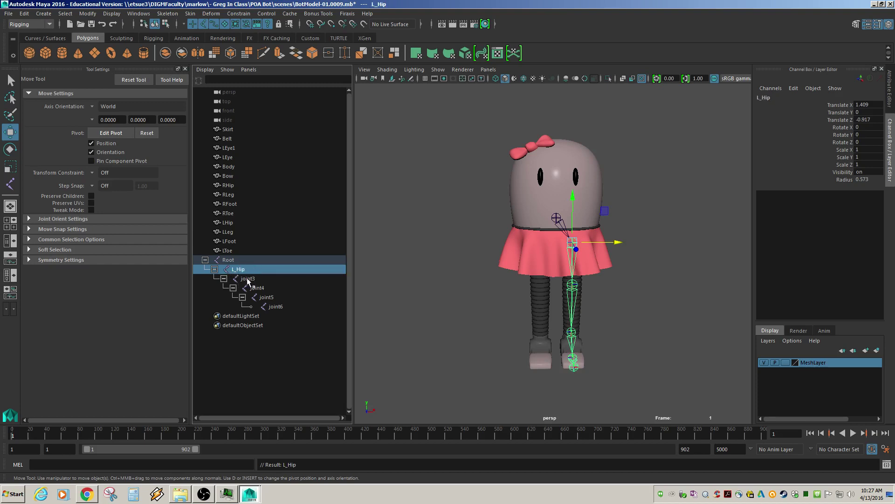
Rename joint3 as L_Knee and joint4 as L_Ankle.
{"action": "double_click", "coordinate": [247, 277]}
{"action": "type", "text": "L"}
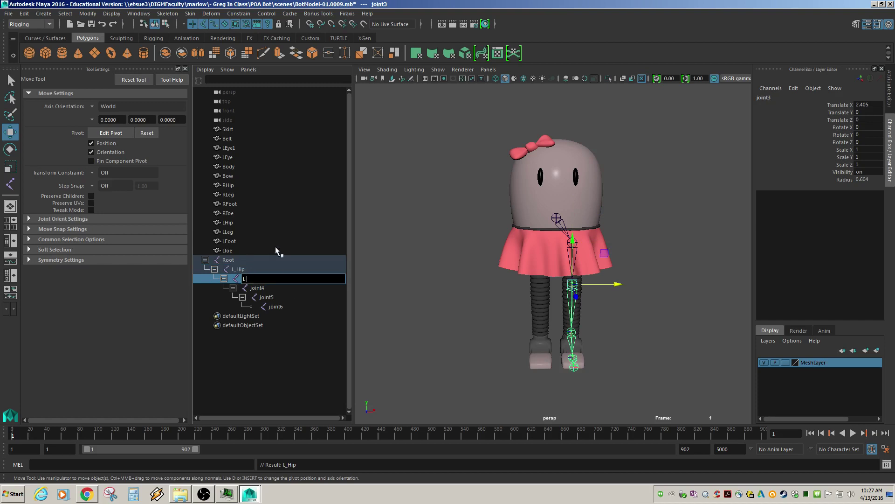
{"action": "type", "text": "_Knee"}
{"action": "key", "text": "Return"}
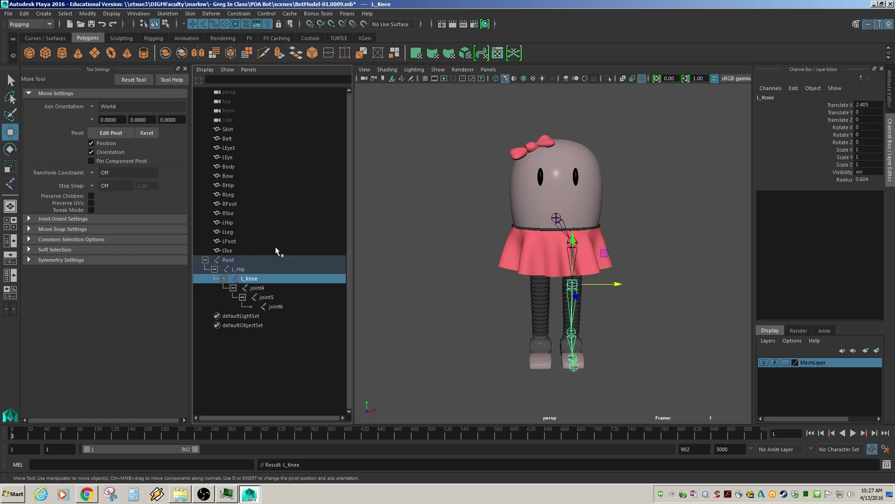
{"action": "double_click", "coordinate": [257, 288]}
{"action": "type", "text": "L_Ankle"}
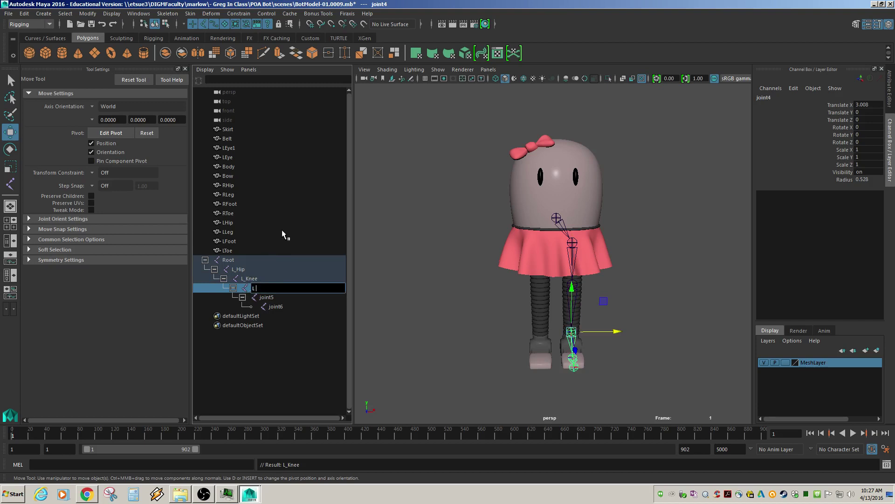
{"action": "key", "text": "Return"}
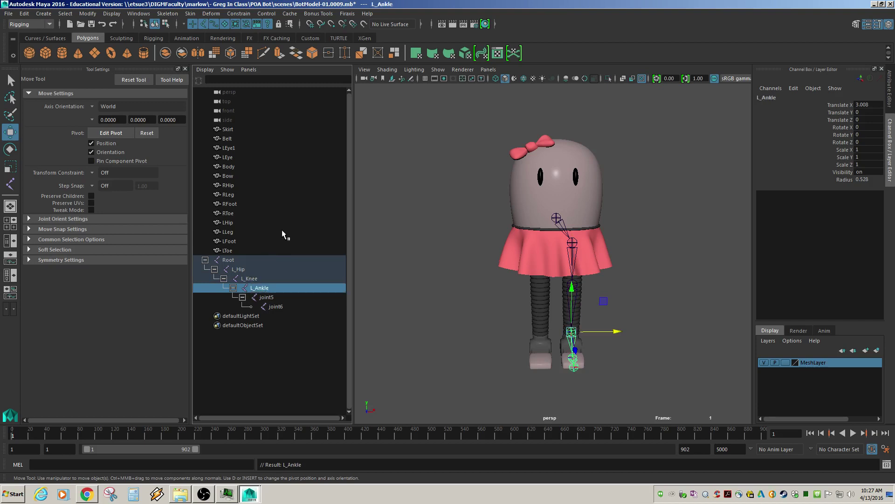
Rename joint5 as L_Toe and the last joint in the chain as L_Toe_END.
{"action": "double_click", "coordinate": [267, 297]}
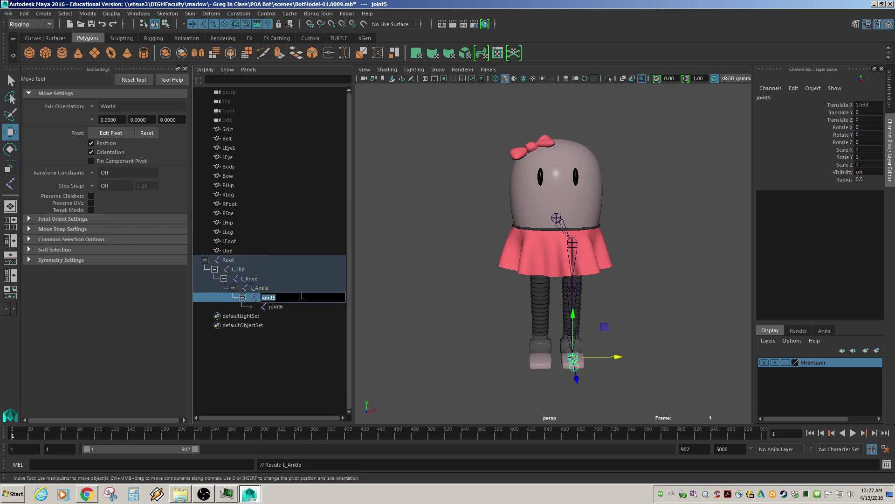
{"action": "type", "text": "L_Toe"}
{"action": "key", "text": "Return"}
{"action": "double_click", "coordinate": [279, 307]}
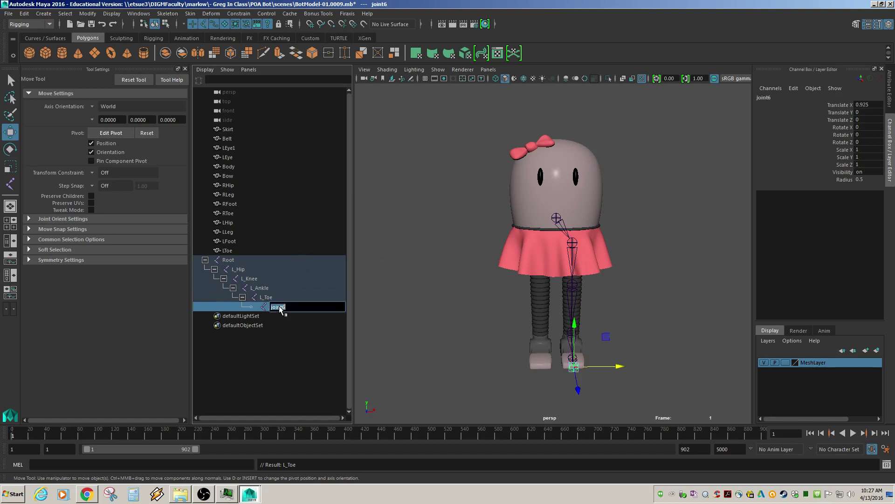
{"action": "type", "text": "L_Toe_END"}
{"action": "key", "text": "Return"}
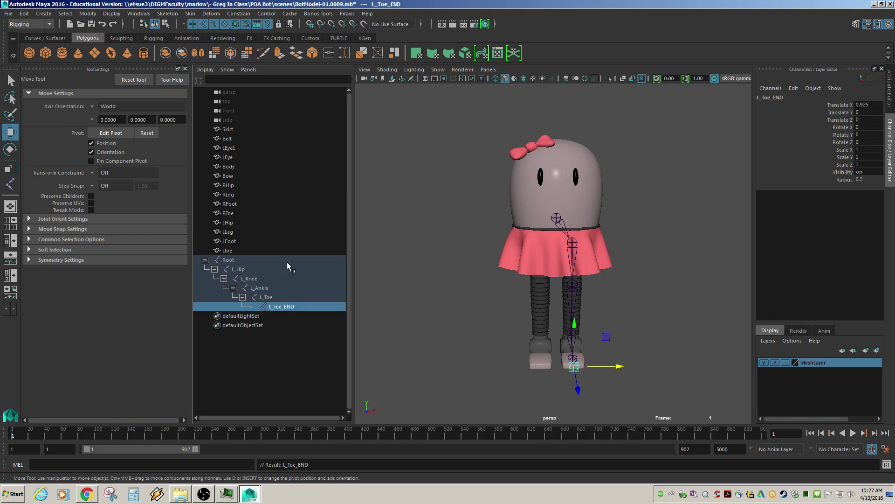
Select L_Knee and L_Ankle in turn to check which joints in the leg carry those names.
{"action": "left_click", "coordinate": [447, 269]}
{"action": "left_click", "coordinate": [255, 279]}
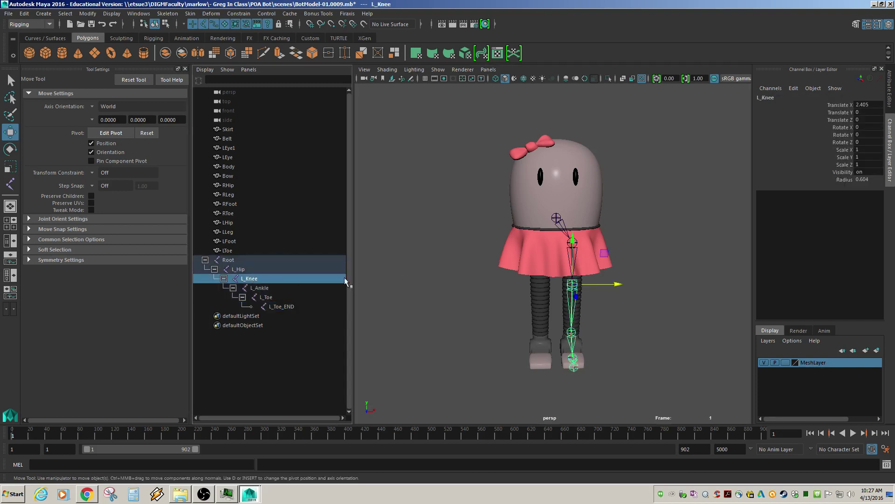
{"action": "left_click", "coordinate": [375, 303]}
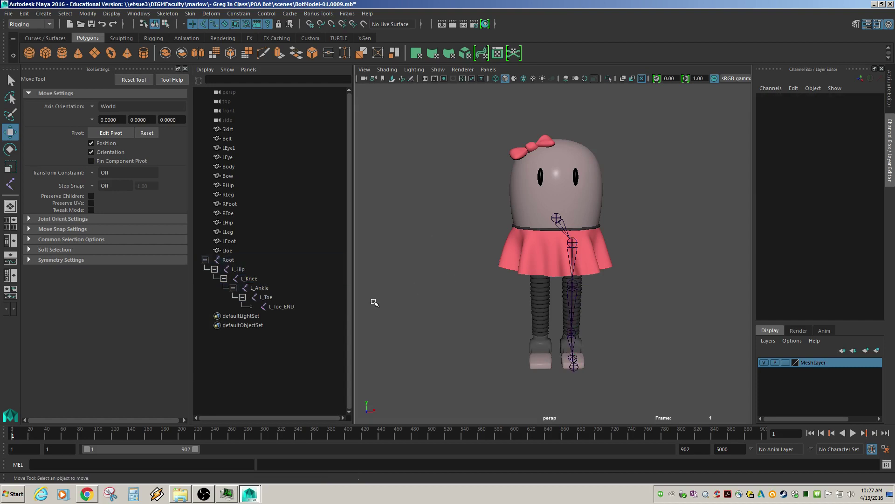
{"action": "left_click", "coordinate": [267, 289]}
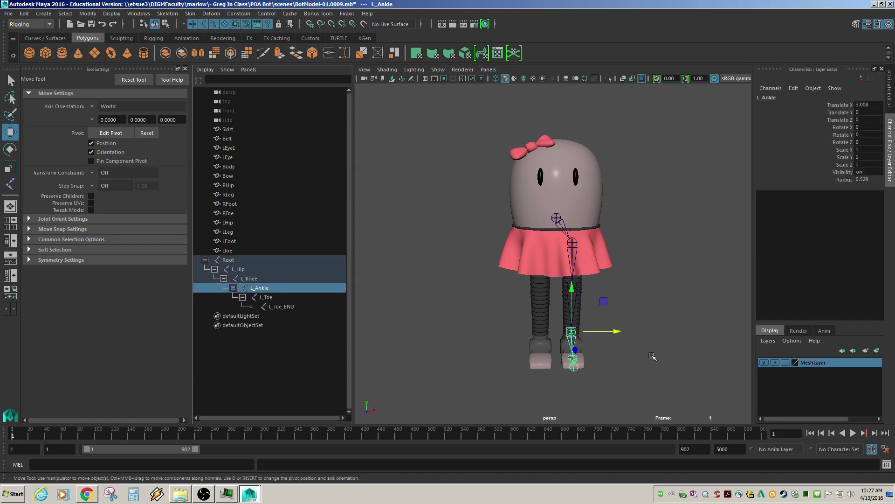
{"action": "left_click", "coordinate": [705, 280]}
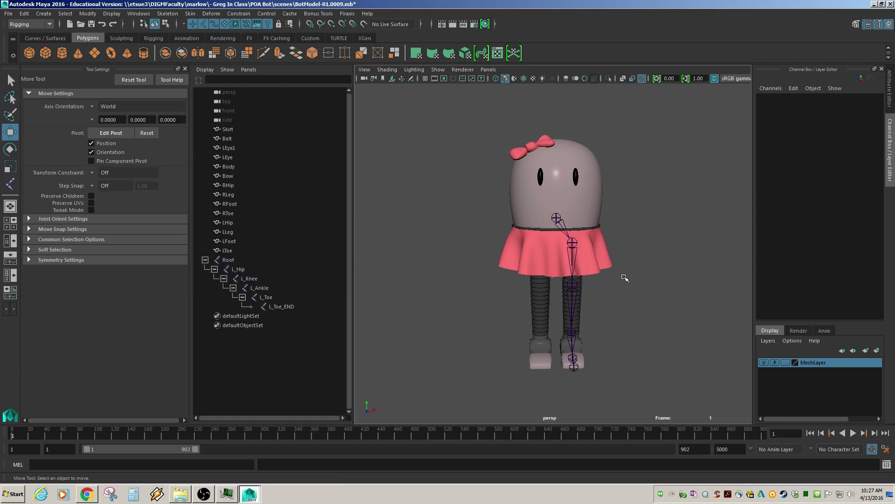
Try placing a duplicate of the L_Hip joint chain on the robot's right leg, and undo the move and duplication.
{"action": "left_click_drag", "start_coordinate": [624, 279], "coordinate": [566, 309], "text": "alt"}
{"action": "right_click_drag", "start_coordinate": [565, 310], "coordinate": [580, 313], "text": "alt"}
{"action": "left_click_drag", "start_coordinate": [580, 312], "coordinate": [565, 355], "text": "alt"}
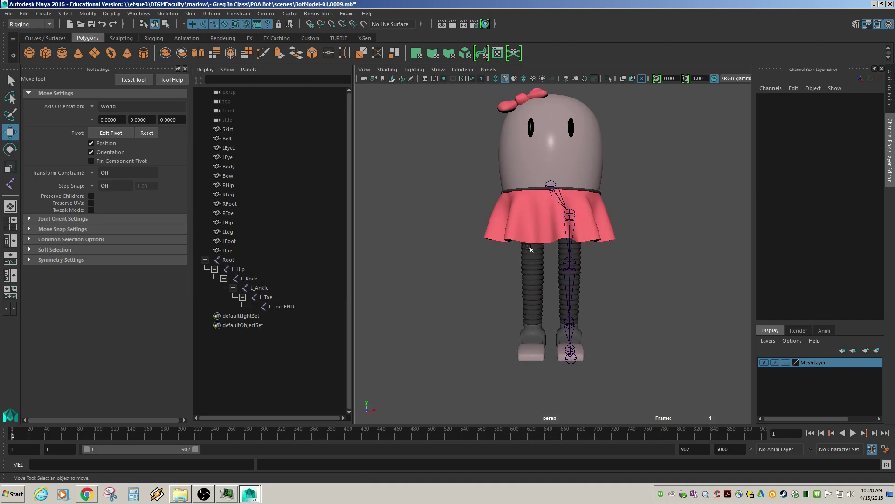
{"action": "left_click", "coordinate": [578, 213]}
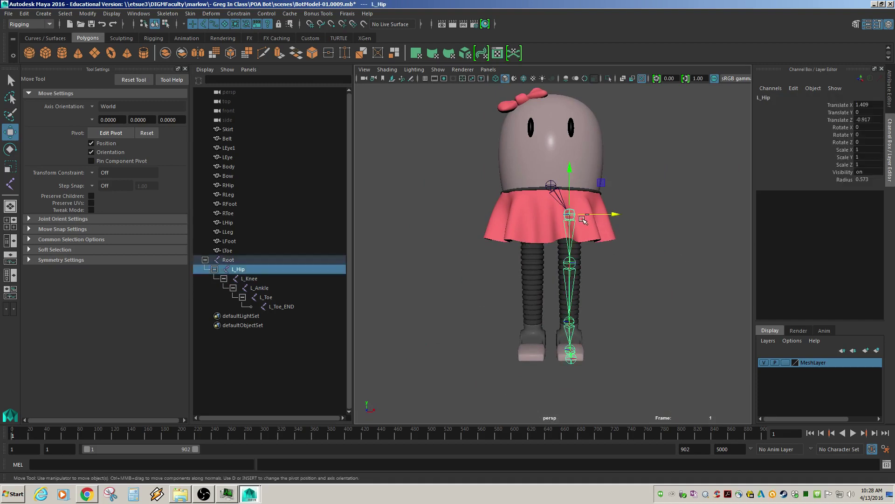
{"action": "key", "text": "ctrl+d"}
{"action": "left_click_drag", "start_coordinate": [599, 219], "coordinate": [575, 216]}
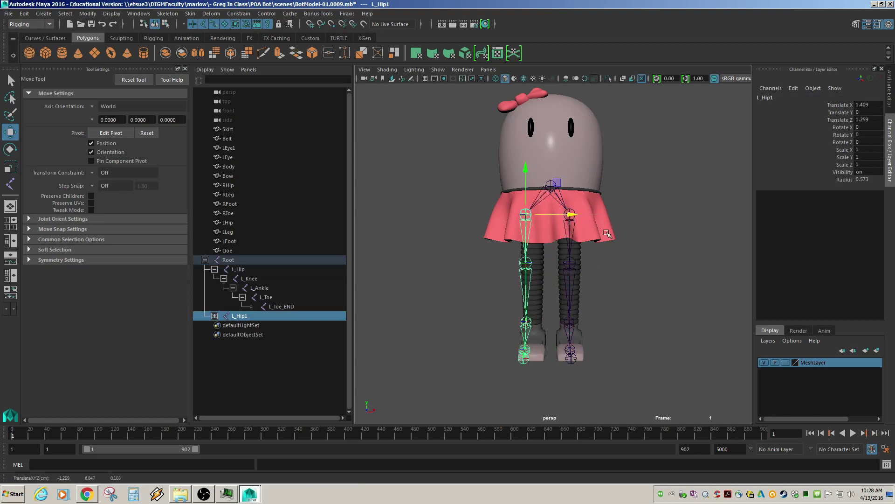
{"action": "key", "text": "ctrl+z"}
{"action": "key", "text": "ctrl+z"}
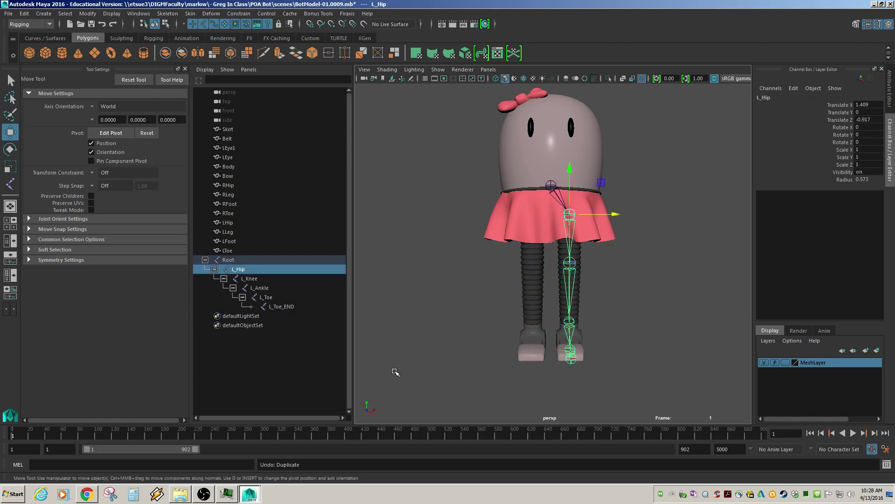
{"action": "left_click", "coordinate": [646, 306]}
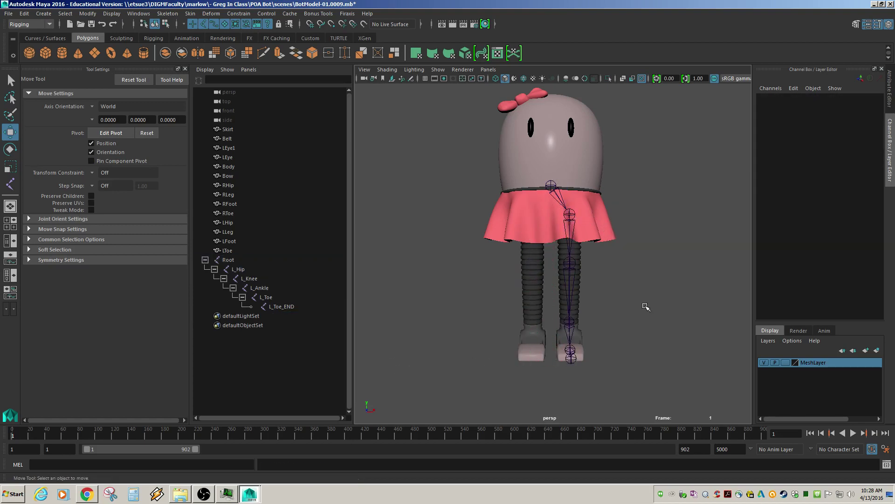
With the L_Hip joint selected, open the Mirror Joint options and set the mirror plane to YZ.
{"action": "left_click", "coordinate": [570, 215]}
{"action": "left_click_drag", "start_coordinate": [618, 306], "coordinate": [585, 315], "text": "alt"}
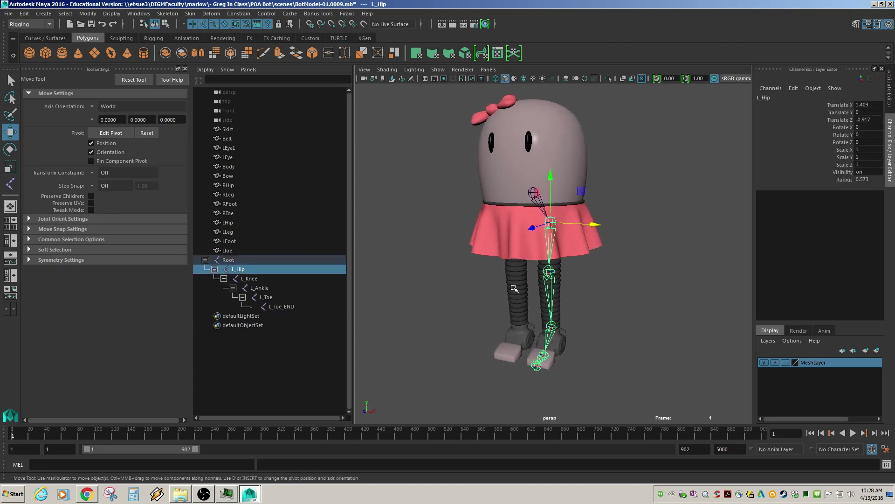
{"action": "left_click", "coordinate": [176, 16]}
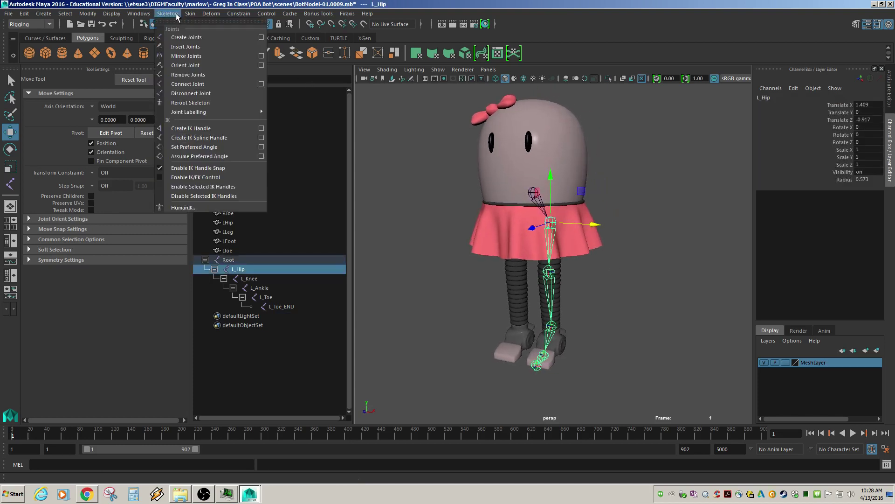
{"action": "left_click", "coordinate": [262, 56]}
{"action": "left_click_drag", "start_coordinate": [454, 100], "coordinate": [319, 62]}
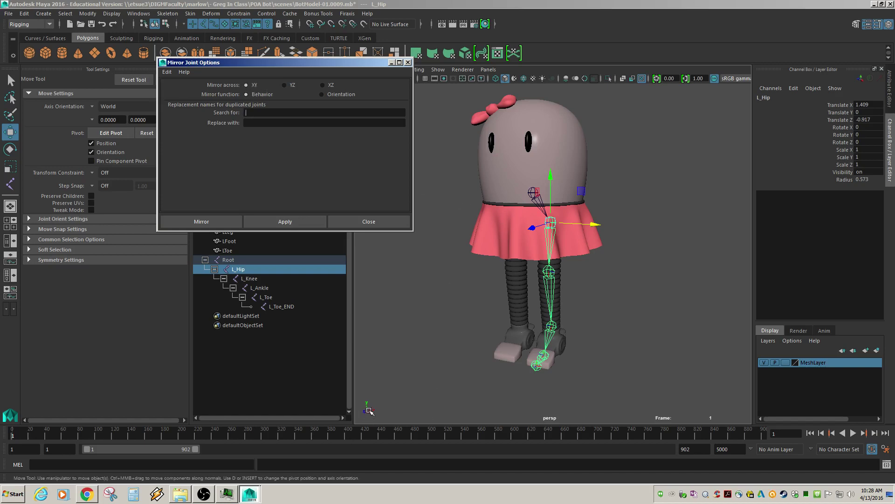
{"action": "left_click_drag", "start_coordinate": [597, 358], "coordinate": [488, 340], "text": "alt"}
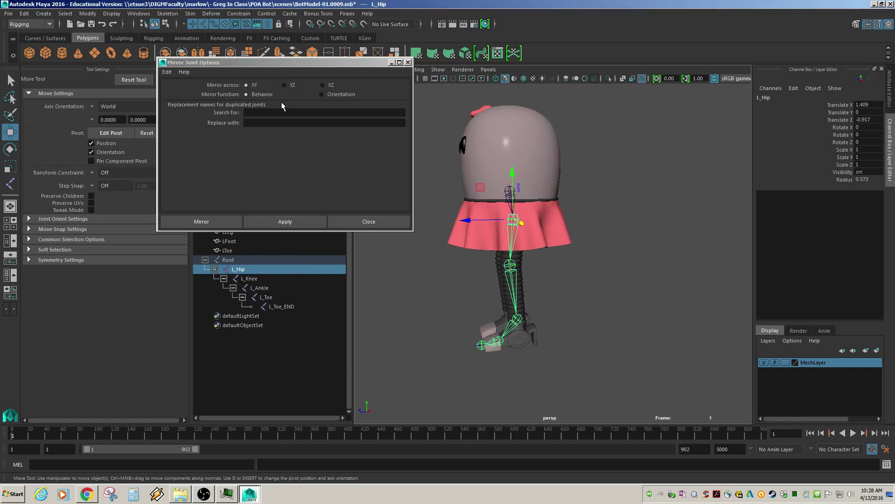
{"action": "left_click", "coordinate": [284, 85]}
Mirror the L_Hip joint chain to the other leg, replacing L_ with R_ in the duplicated joint names.
{"action": "left_click_drag", "start_coordinate": [505, 336], "coordinate": [555, 345], "text": "alt"}
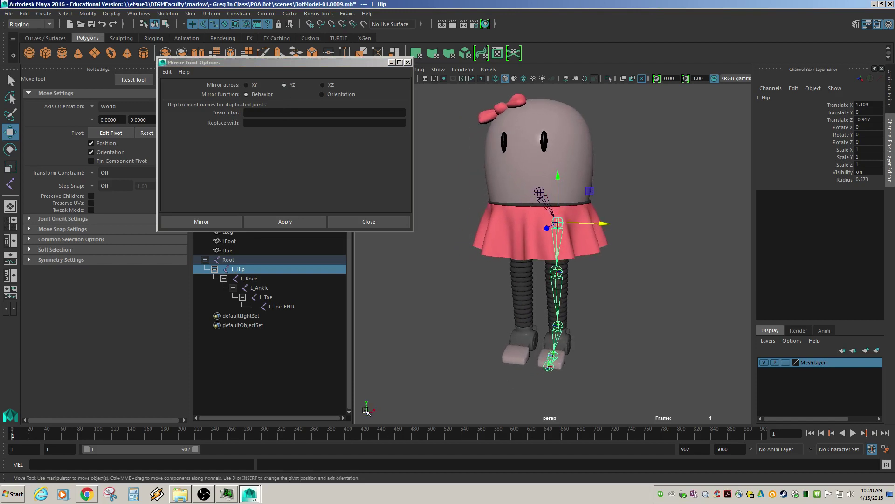
{"action": "left_click_drag", "start_coordinate": [367, 411], "coordinate": [391, 397], "text": "alt"}
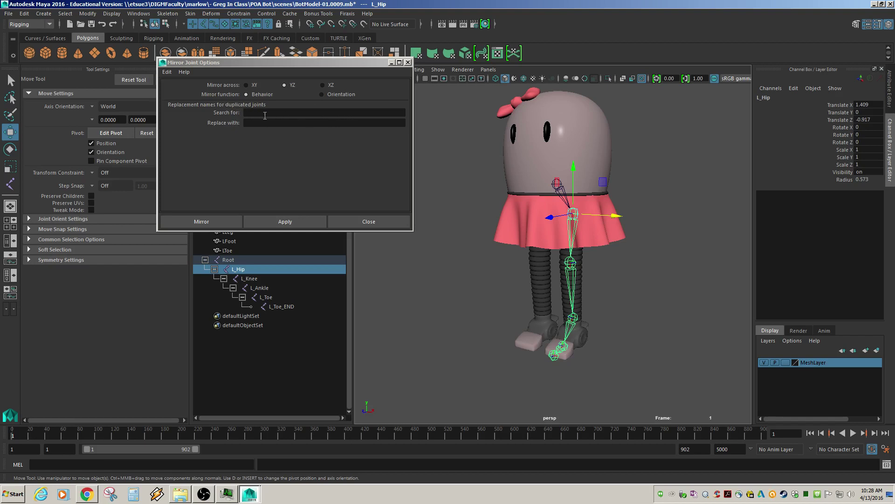
{"action": "left_click_drag", "start_coordinate": [489, 328], "coordinate": [536, 324], "text": "alt"}
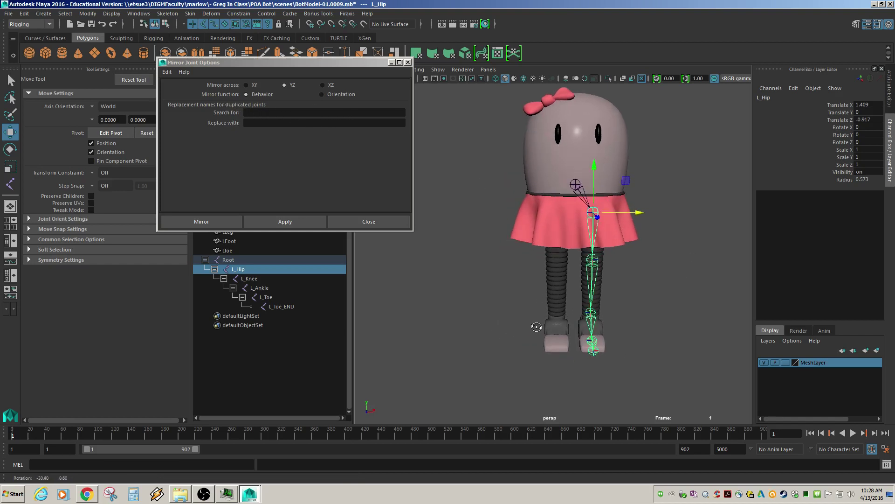
{"action": "left_click_drag", "start_coordinate": [312, 63], "coordinate": [349, 21]}
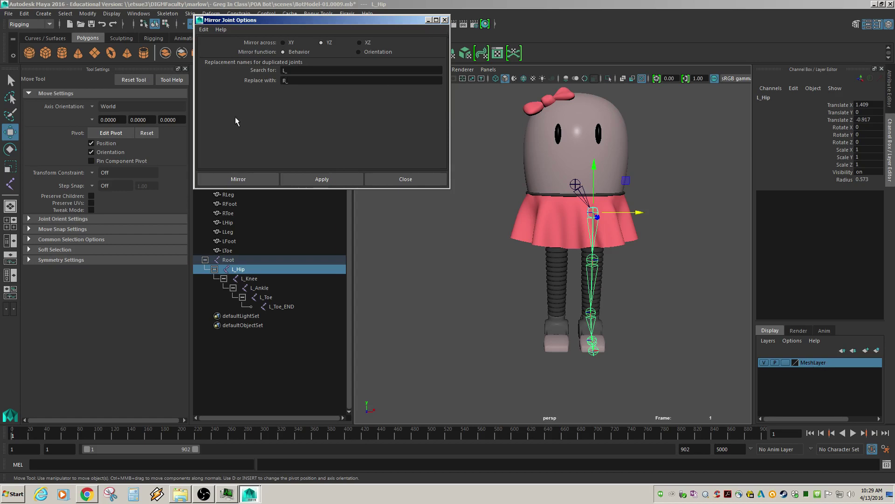
{"action": "left_click", "coordinate": [239, 179]}
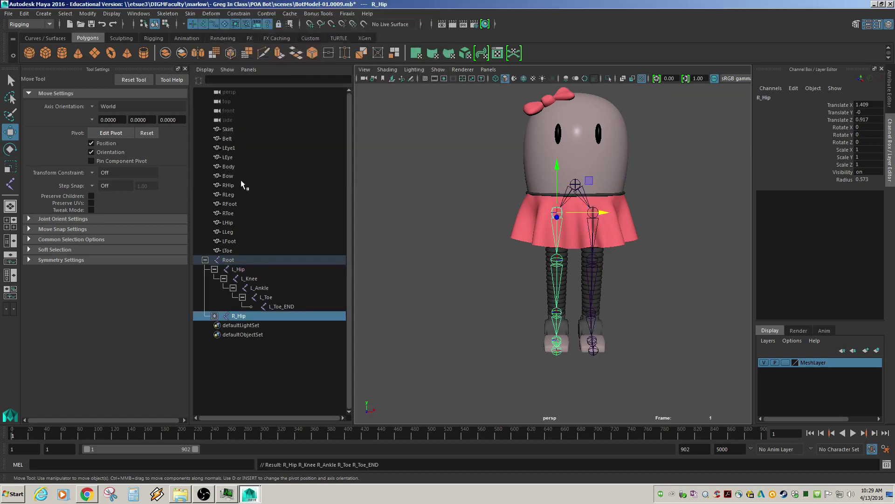
{"action": "left_click", "coordinate": [620, 291]}
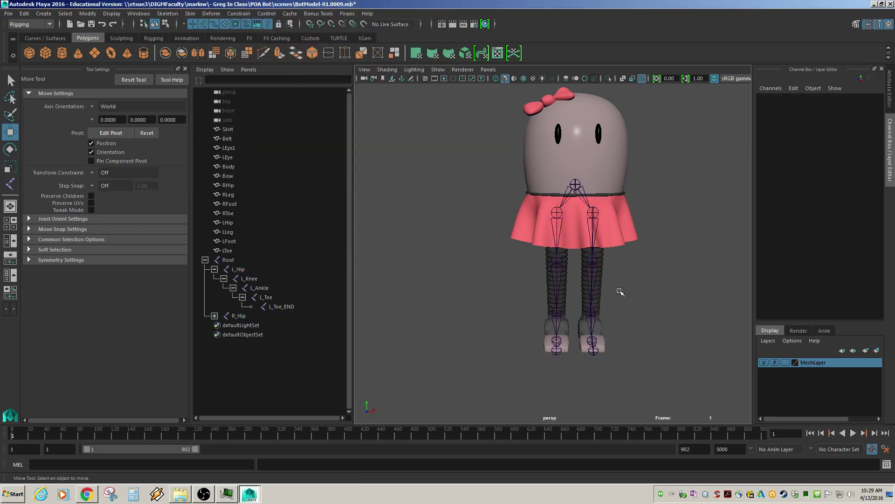
Expand the R_Hip hierarchy and examine the mirrored joint names and both leg chains up close.
{"action": "left_click", "coordinate": [214, 315]}
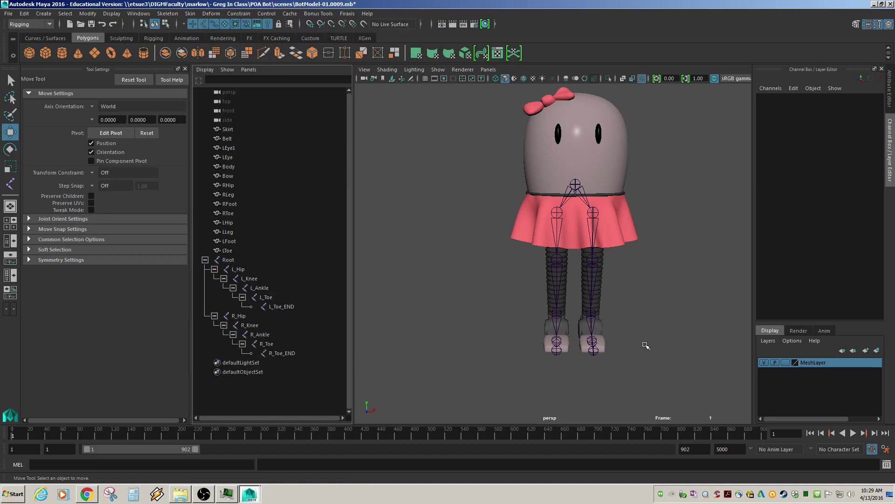
{"action": "left_click_drag", "start_coordinate": [646, 345], "coordinate": [575, 320], "text": "alt"}
{"action": "right_click_drag", "start_coordinate": [576, 320], "coordinate": [619, 323], "text": "alt"}
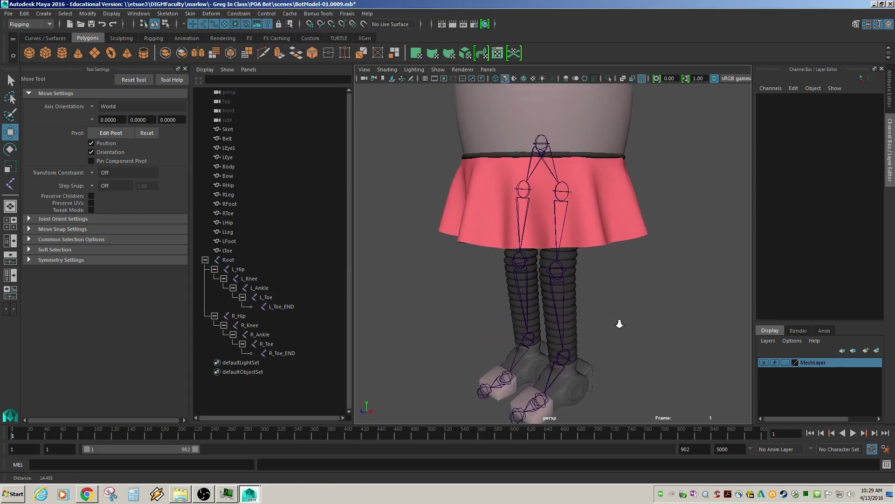
{"action": "left_click_drag", "start_coordinate": [619, 323], "coordinate": [622, 302], "text": "alt"}
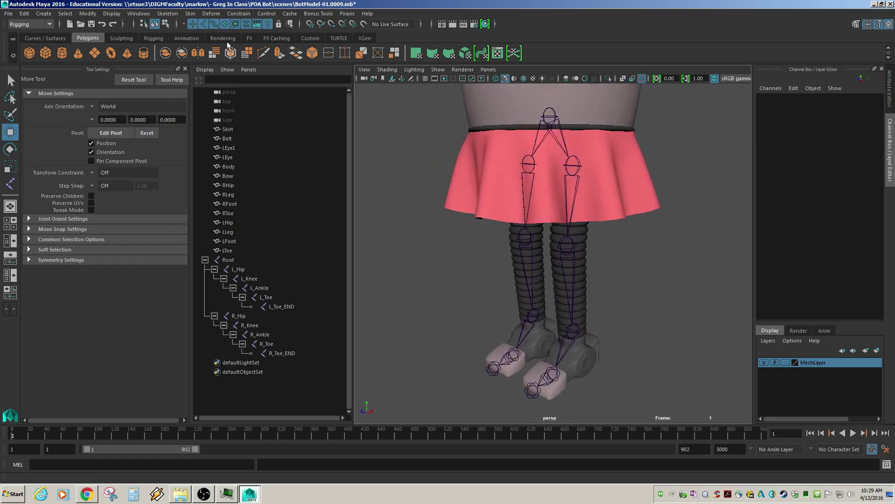
Open the Create IK Handle options and set the current solver to Rotate-Plane Solver.
{"action": "left_click", "coordinate": [139, 13]}
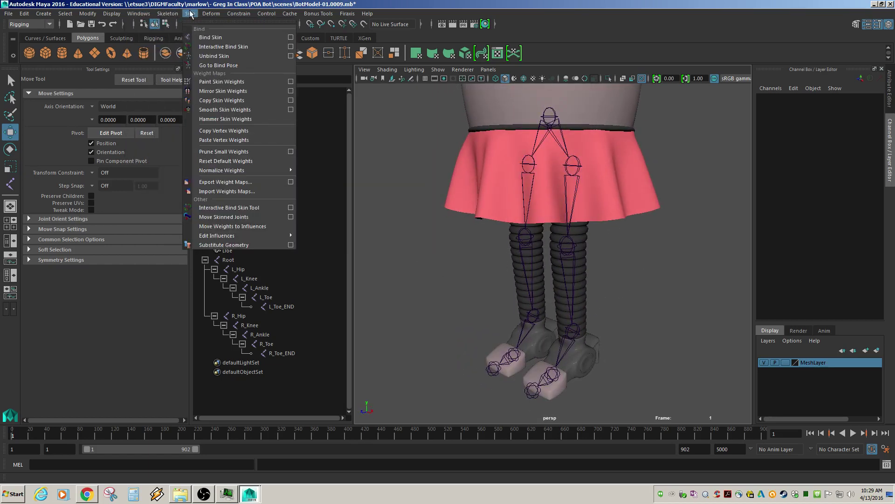
{"action": "mouse_move", "coordinate": [168, 14]}
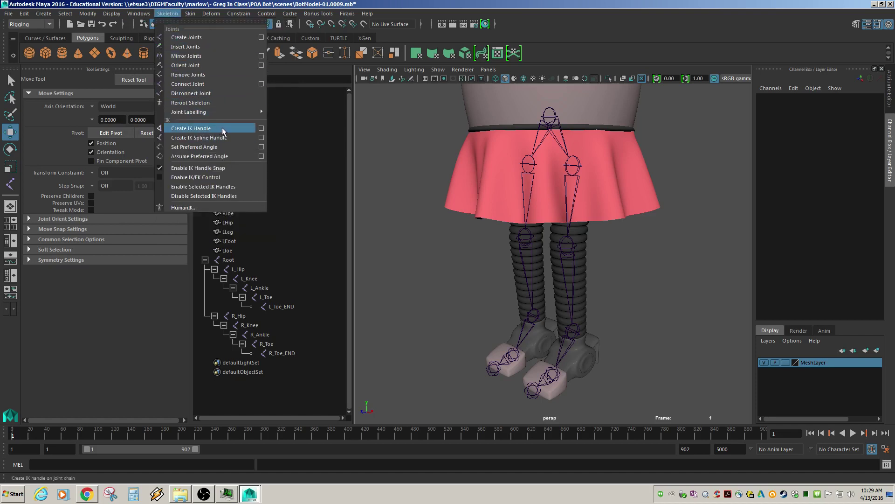
{"action": "left_click", "coordinate": [262, 128]}
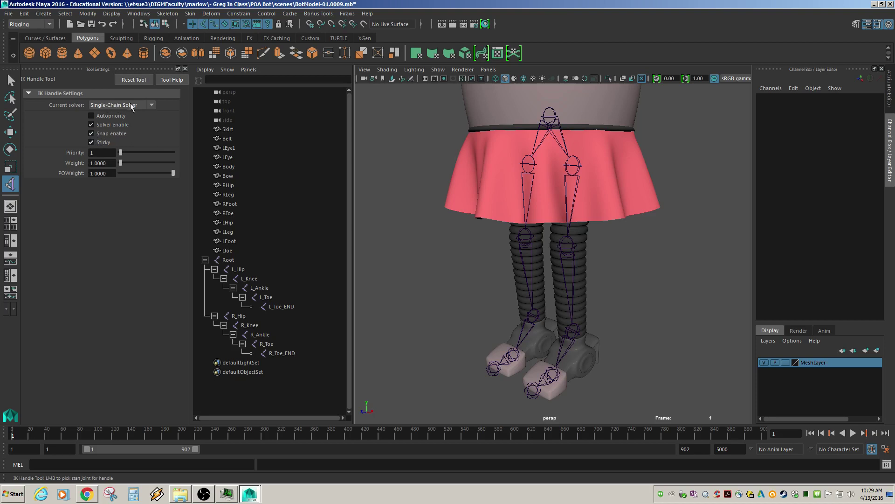
{"action": "left_click", "coordinate": [151, 105]}
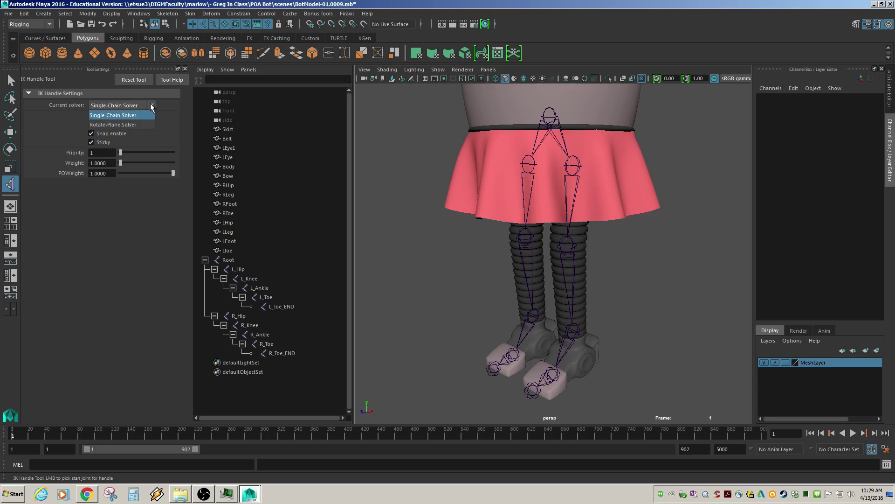
{"action": "left_click", "coordinate": [121, 125]}
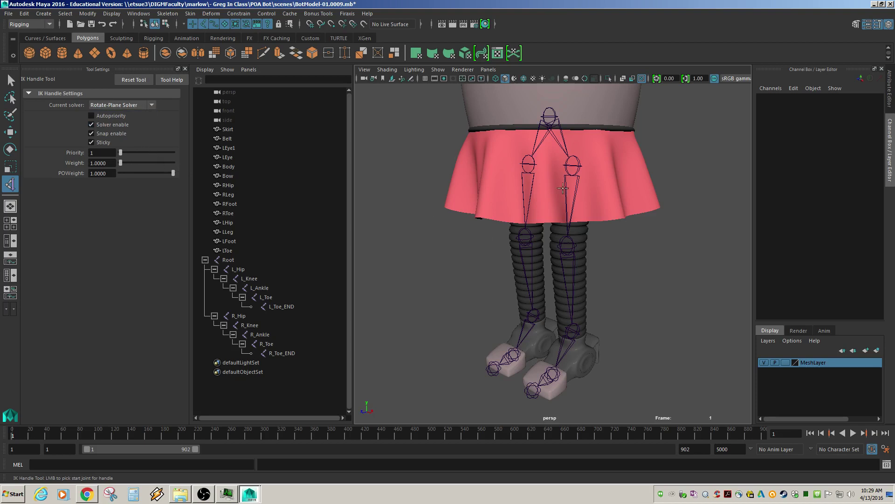
Create an IK handle from the L_Hip joint to the L_Ankle joint and check the leg chain from several angles.
{"action": "left_click", "coordinate": [572, 165]}
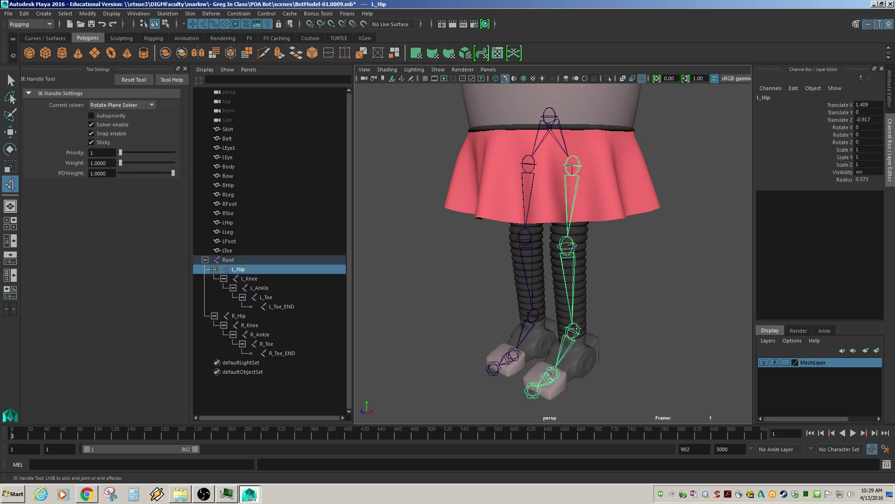
{"action": "left_click", "coordinate": [572, 330]}
{"action": "key", "text": "w"}
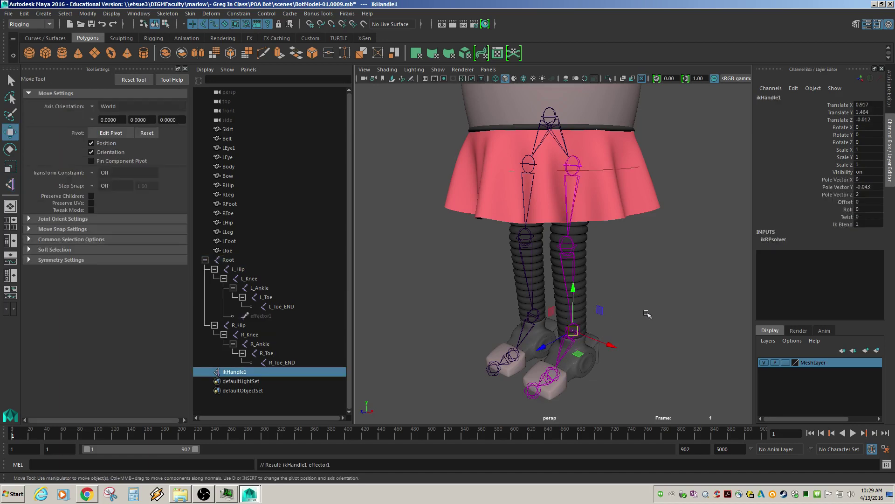
{"action": "left_click_drag", "start_coordinate": [645, 313], "coordinate": [560, 256], "text": "alt"}
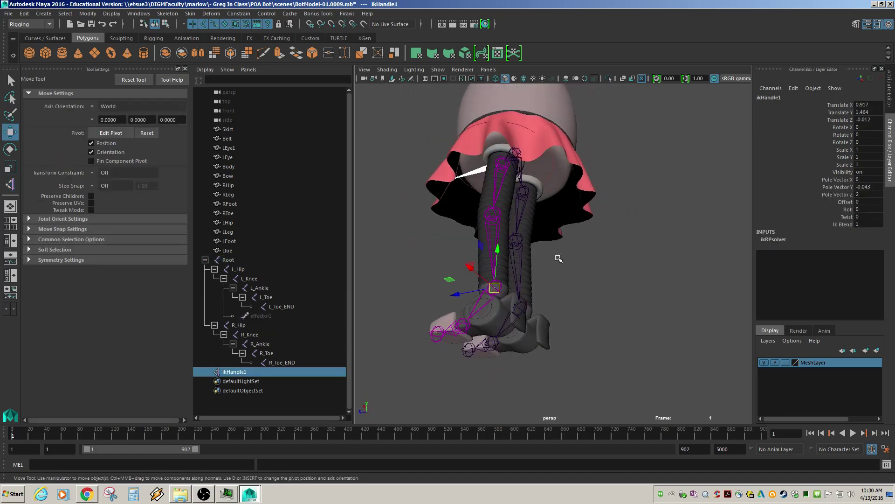
{"action": "left_click_drag", "start_coordinate": [510, 169], "coordinate": [541, 236], "text": "alt"}
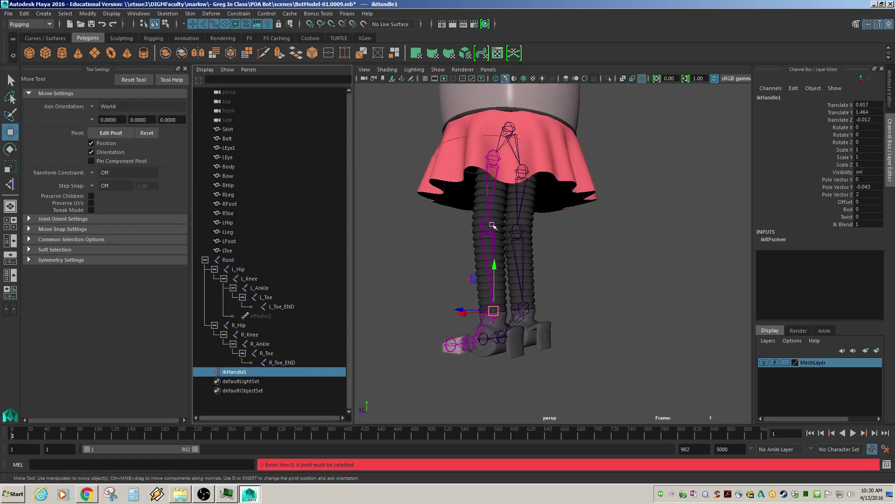
Create a rotate-plane IK handle from the R_Hip joint to the R_Ankle joint.
{"action": "left_click", "coordinate": [608, 262]}
{"action": "key", "text": "p"}
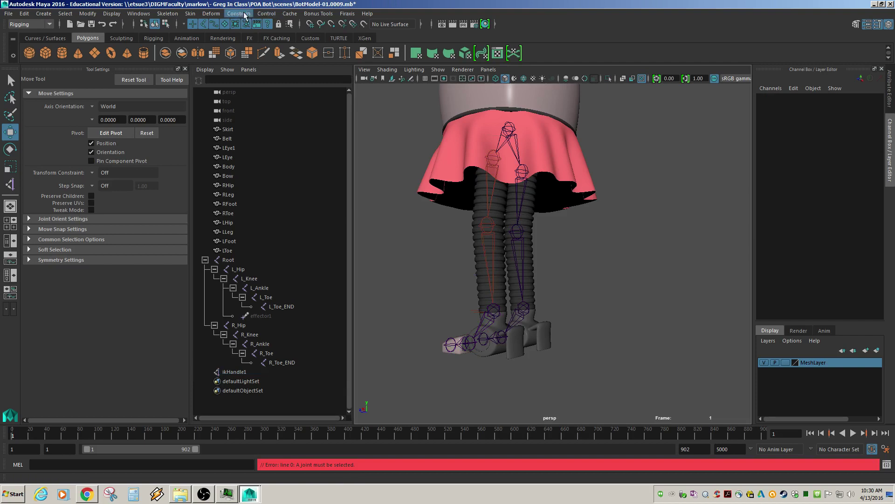
{"action": "left_click", "coordinate": [167, 13]}
{"action": "left_click", "coordinate": [183, 127]}
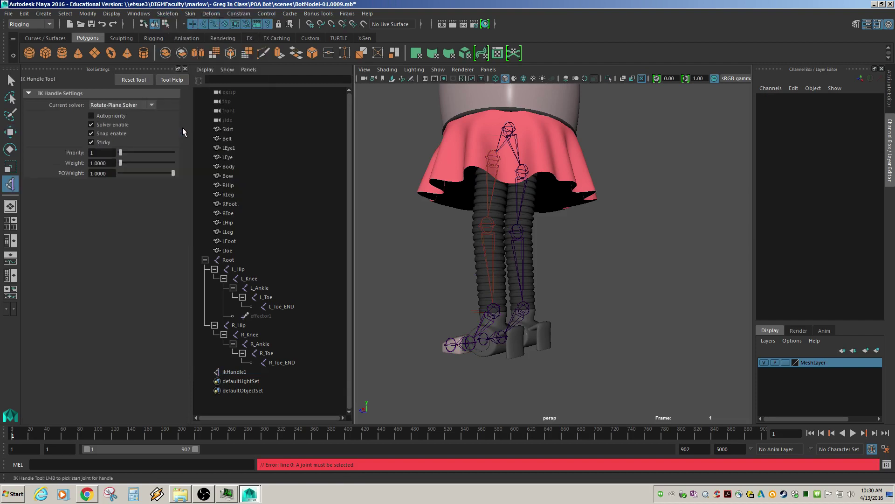
{"action": "left_click", "coordinate": [522, 170]}
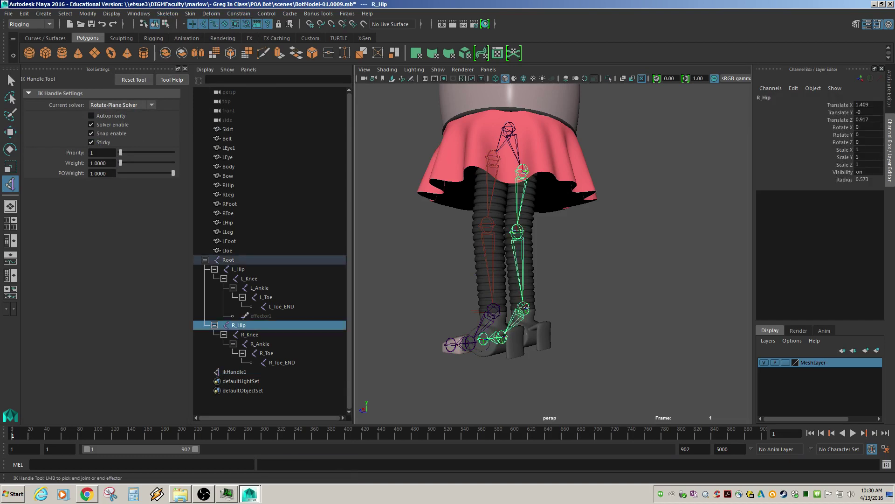
{"action": "left_click", "coordinate": [523, 308]}
{"action": "left_click_drag", "start_coordinate": [613, 289], "coordinate": [586, 304], "text": "alt"}
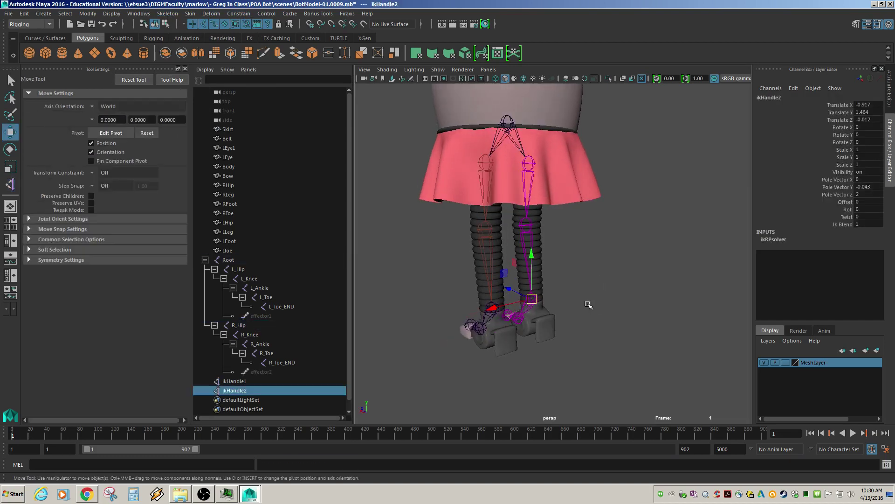
Test the leg IK by raising the right ankle's handle and moving the Root joint, undoing both moves.
{"action": "left_click_drag", "start_coordinate": [530, 266], "coordinate": [529, 222]}
{"action": "key", "text": "ctrl+z"}
{"action": "left_click", "coordinate": [508, 121]}
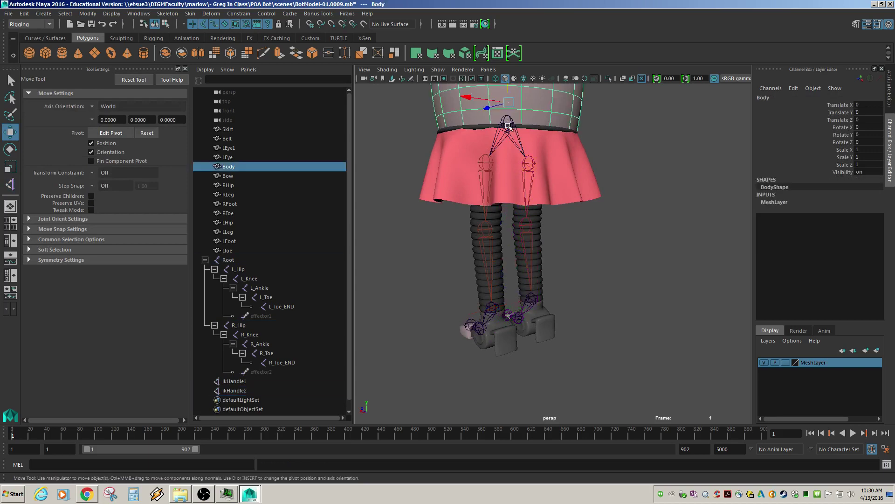
{"action": "left_click", "coordinate": [507, 120]}
{"action": "left_click_drag", "start_coordinate": [507, 120], "coordinate": [595, 296]}
{"action": "key", "text": "ctrl+z"}
{"action": "key", "text": "ctrl+z"}
{"action": "key", "text": "ctrl+z"}
{"action": "scroll", "coordinate": [595, 290], "scroll_direction": "down", "scroll_amount": 5}
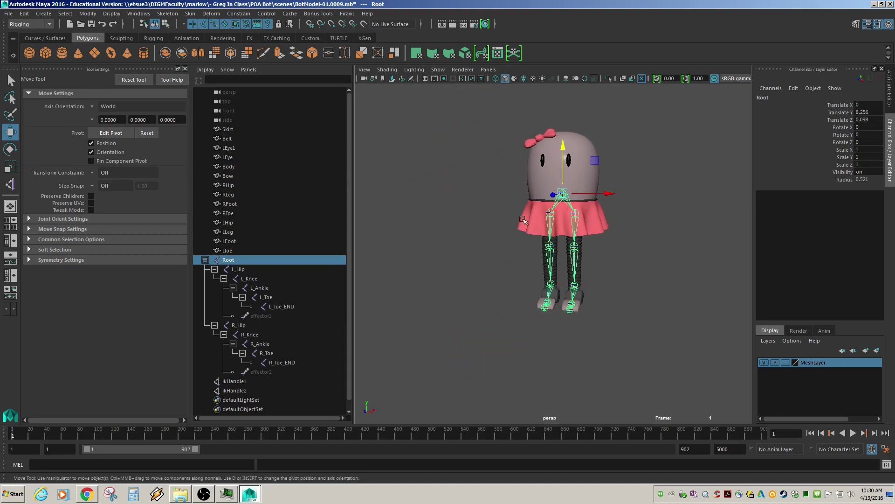
{"action": "left_click", "coordinate": [204, 494]}
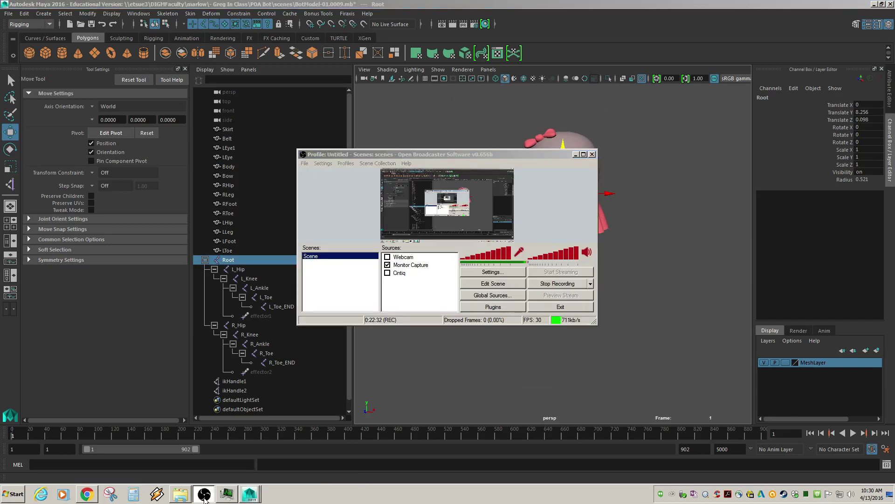
{"action": "left_click", "coordinate": [205, 496]}
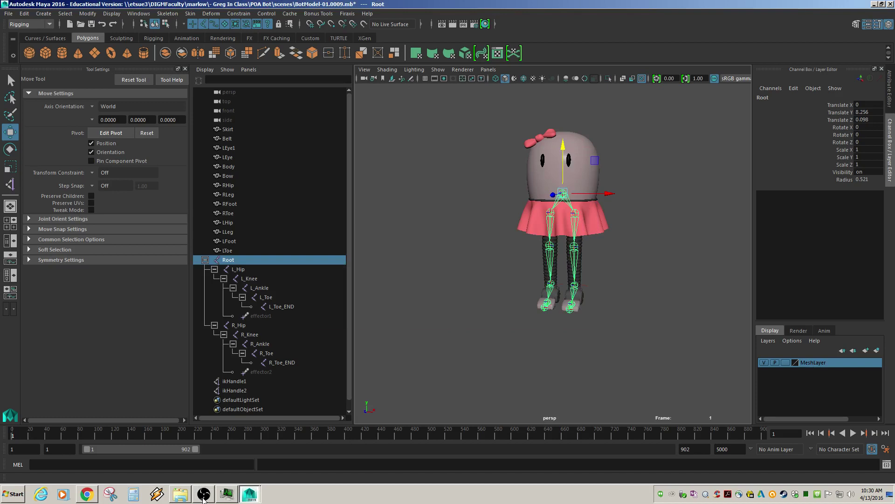